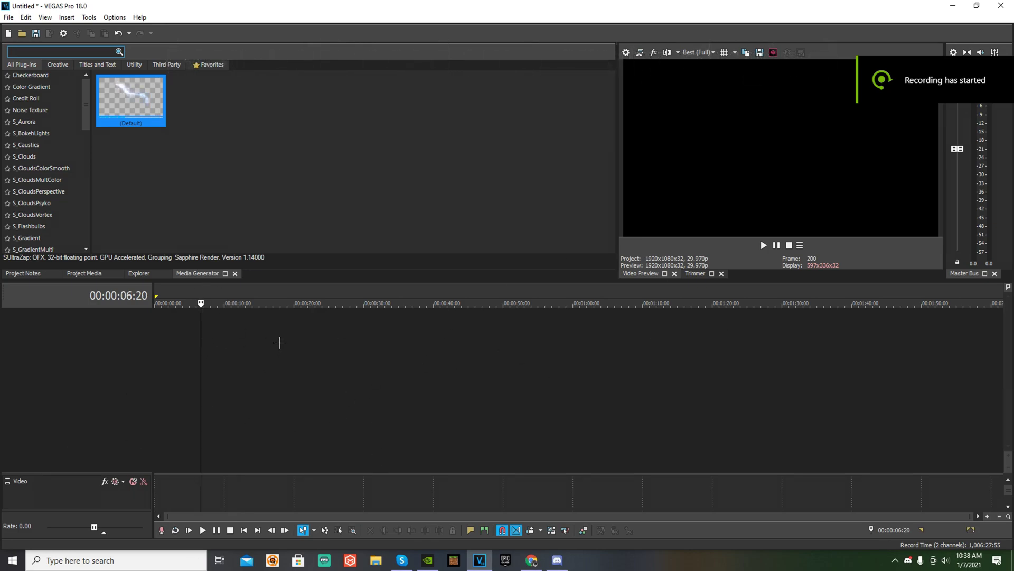
Insert a new video track into the empty timeline
right_click(280, 342)
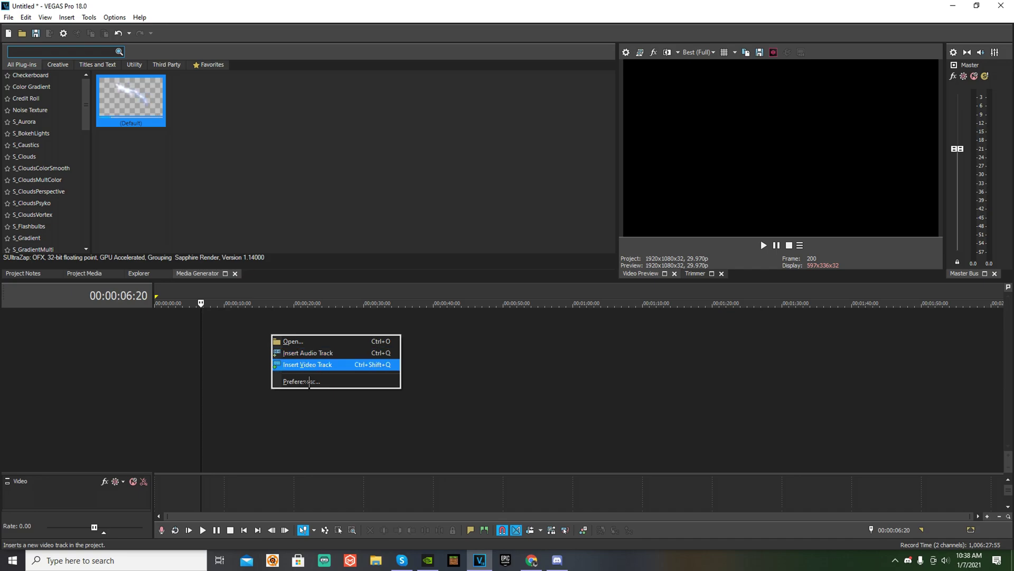
left_click(311, 366)
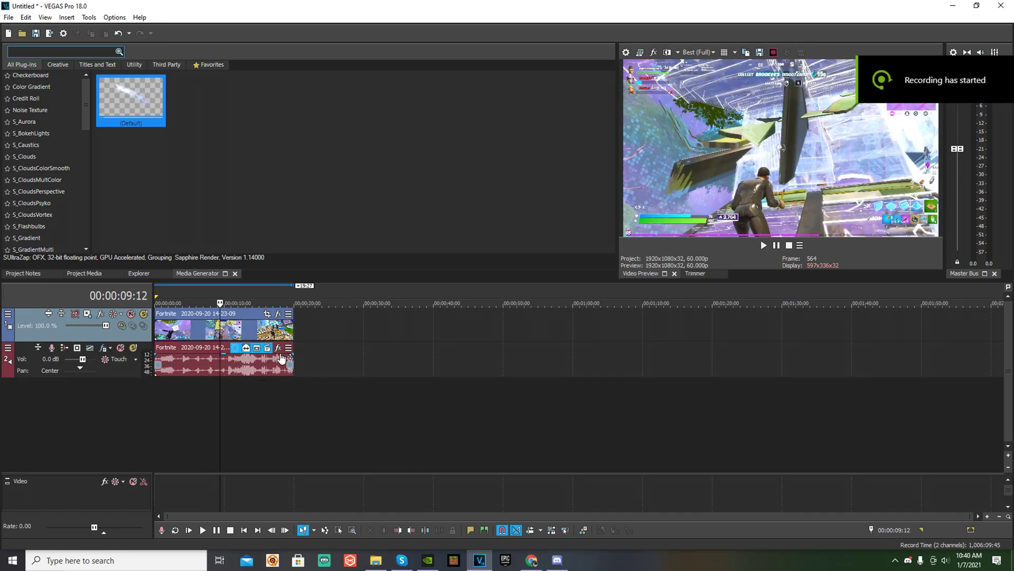
Delete the audio event that belongs to the Fortnite gameplay clip, keeping its video
left_click(235, 335)
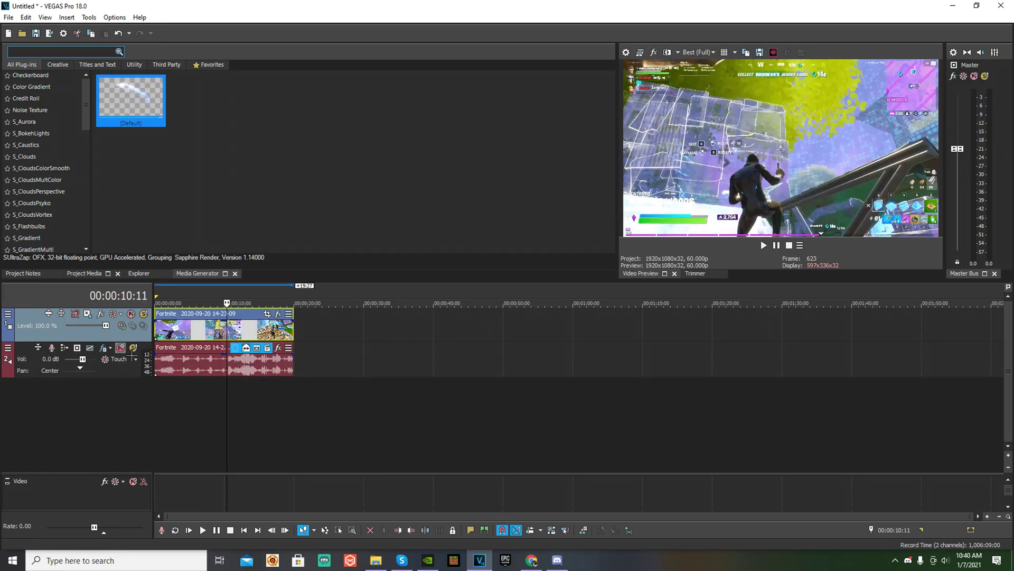
left_click(229, 379)
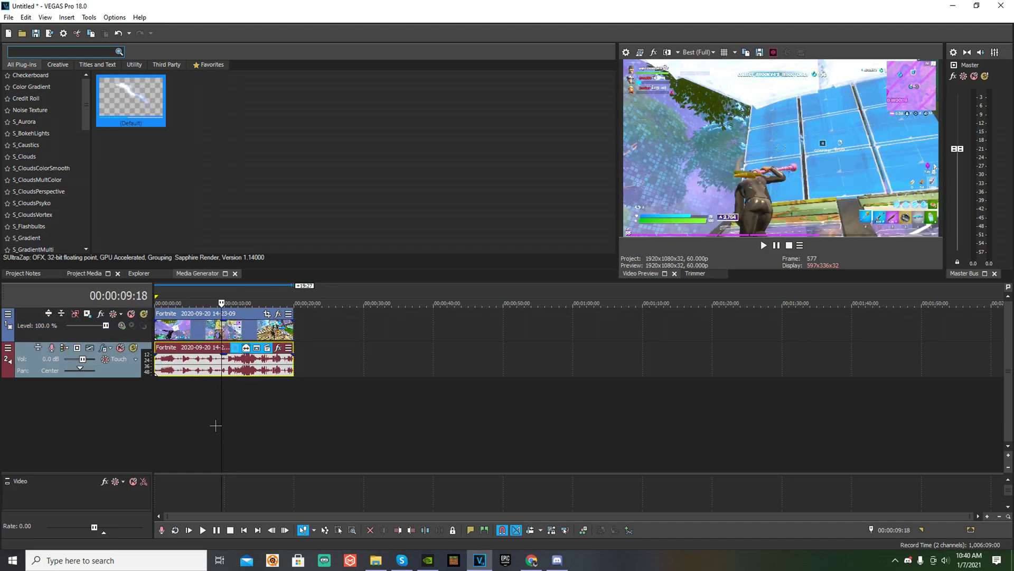
right_click(235, 370)
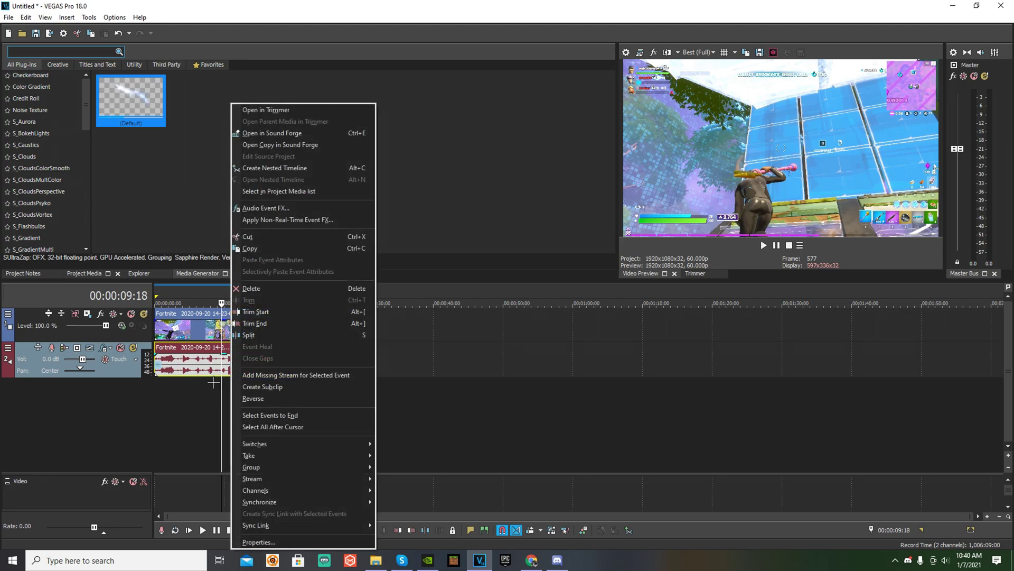
left_click(250, 289)
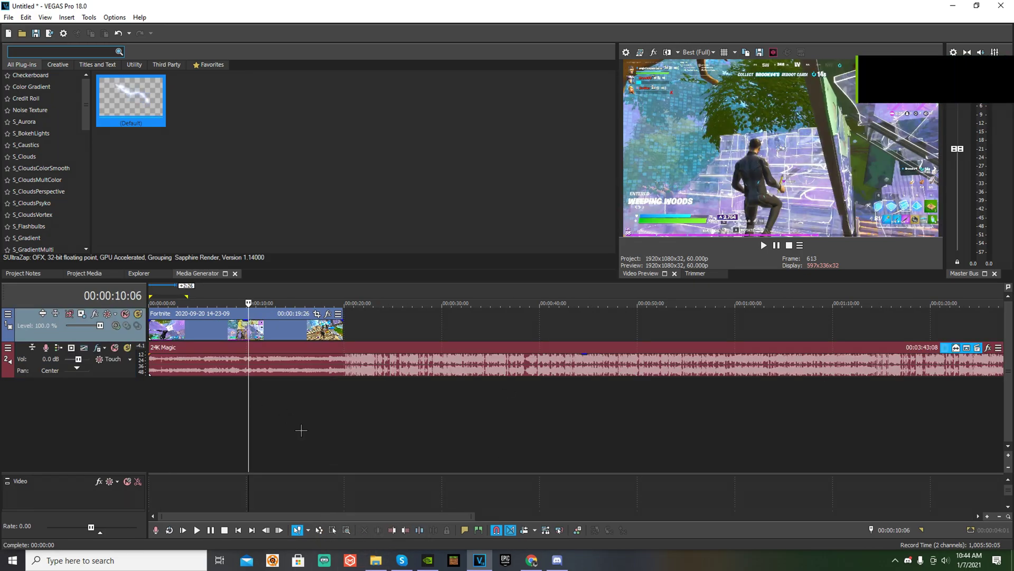
Trim about 5.5 seconds off the start of the Fortnite clip and move it back to the beginning of the timeline
left_click_drag(256, 390, 202, 379)
left_click(179, 332)
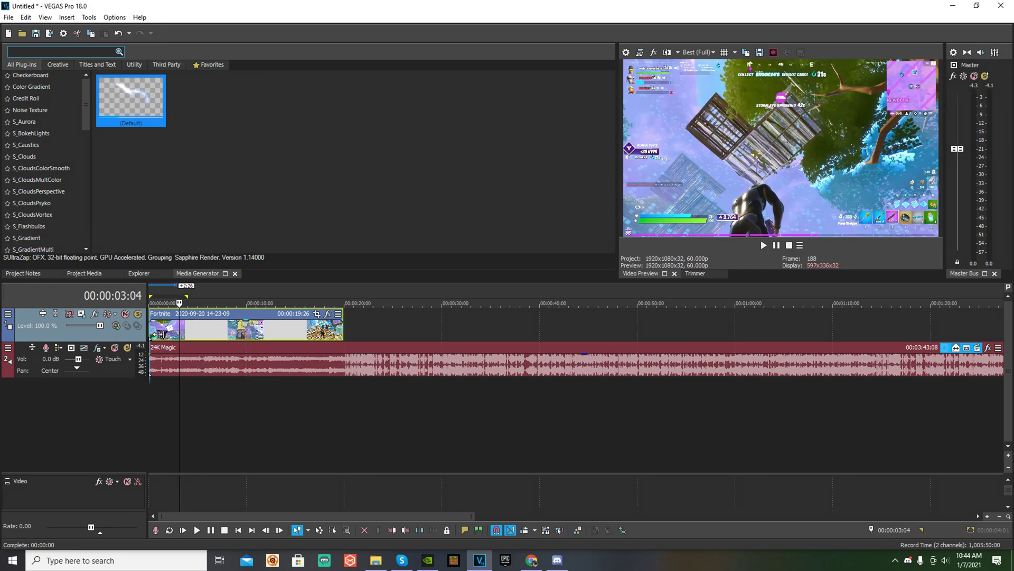
left_click_drag(161, 334, 210, 334)
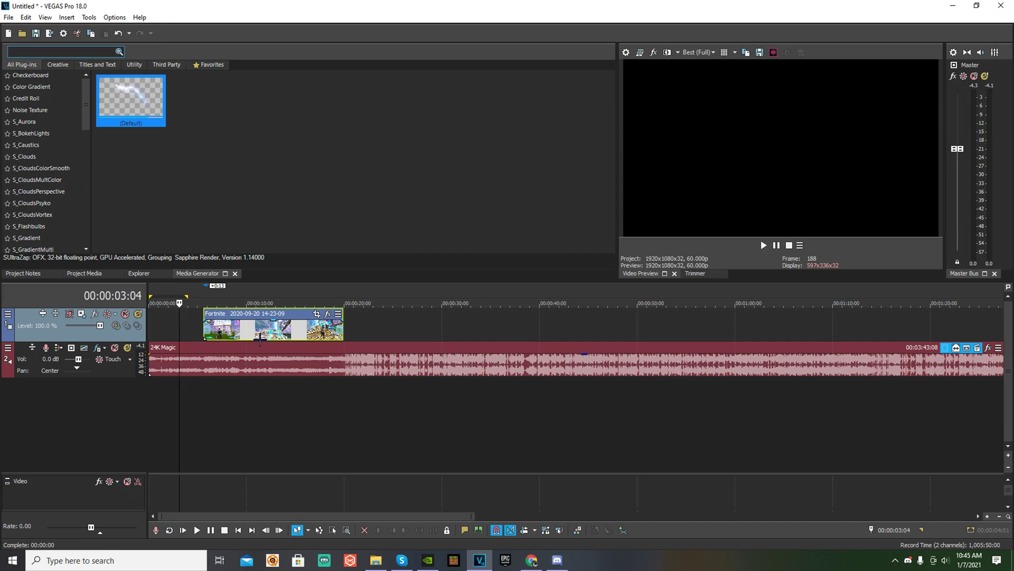
left_click_drag(260, 337, 184, 347)
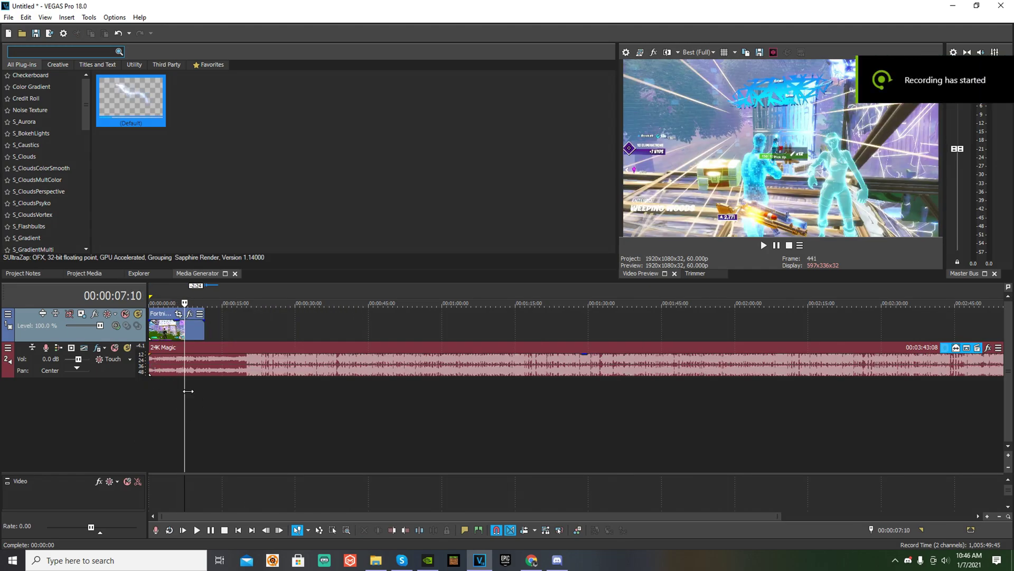
Place the cursor at 00:00:19:14 and play the 24K Magic song from there to find its beat drop
left_click_drag(194, 398, 249, 395)
scroll(278, 406, "up", 2)
scroll(278, 406, "up", 2)
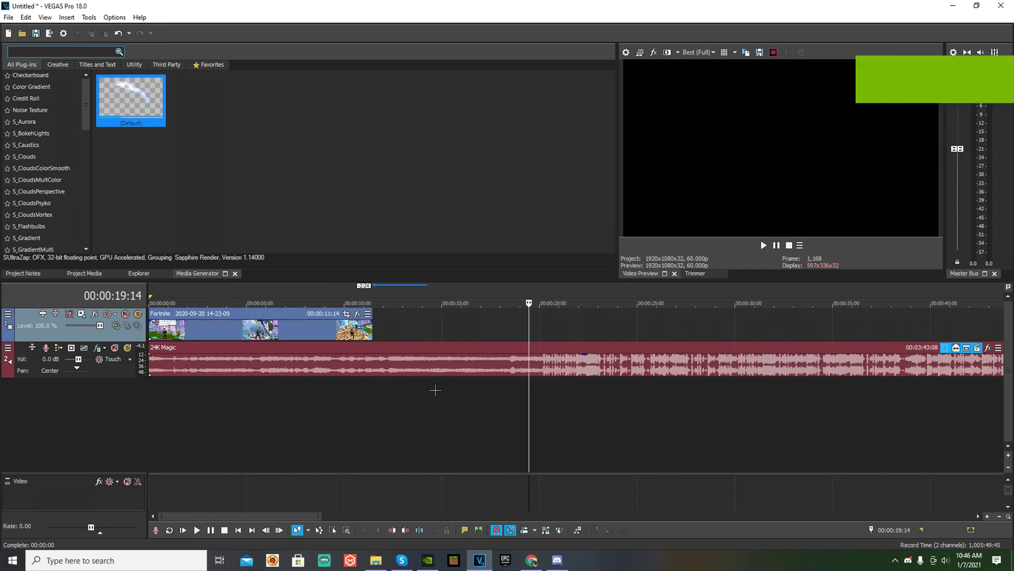
left_click_drag(309, 517, 344, 517)
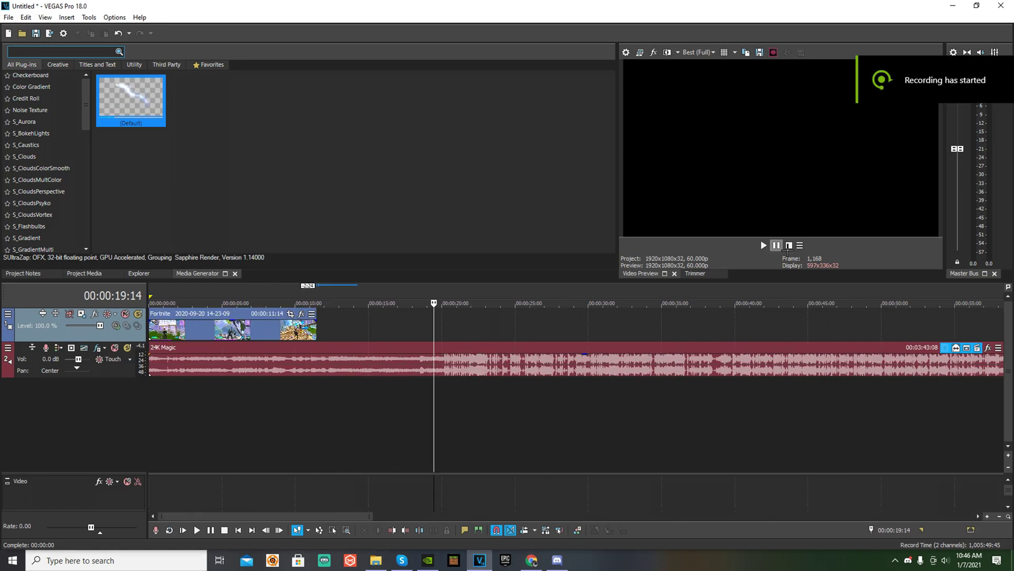
key("space")
left_click(776, 245)
scroll(515, 384, "up", 5)
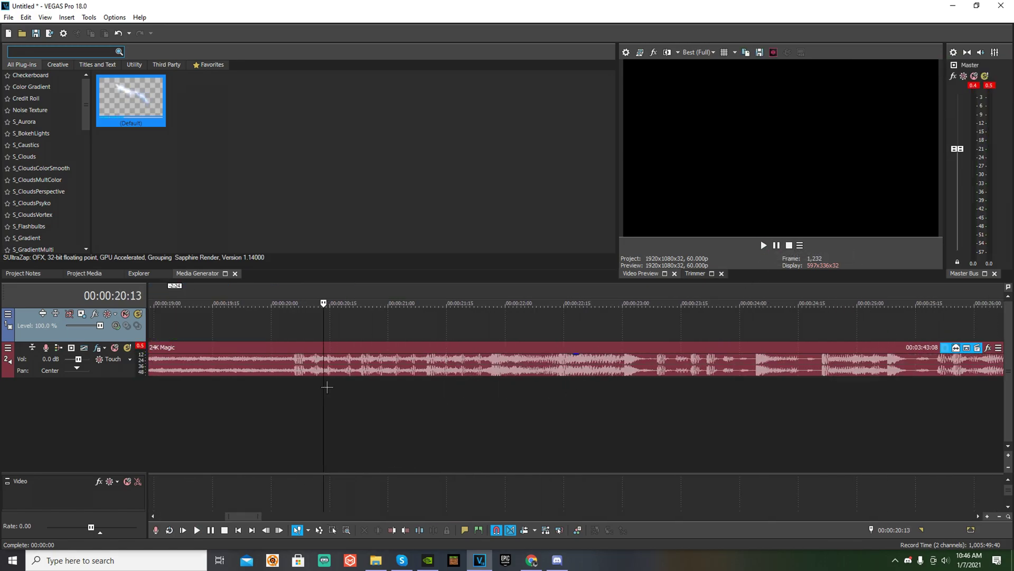
Insert a timeline marker at 00:00:22:13, on the beat drop of the 24K Magic song
left_click_drag(574, 391, 564, 392)
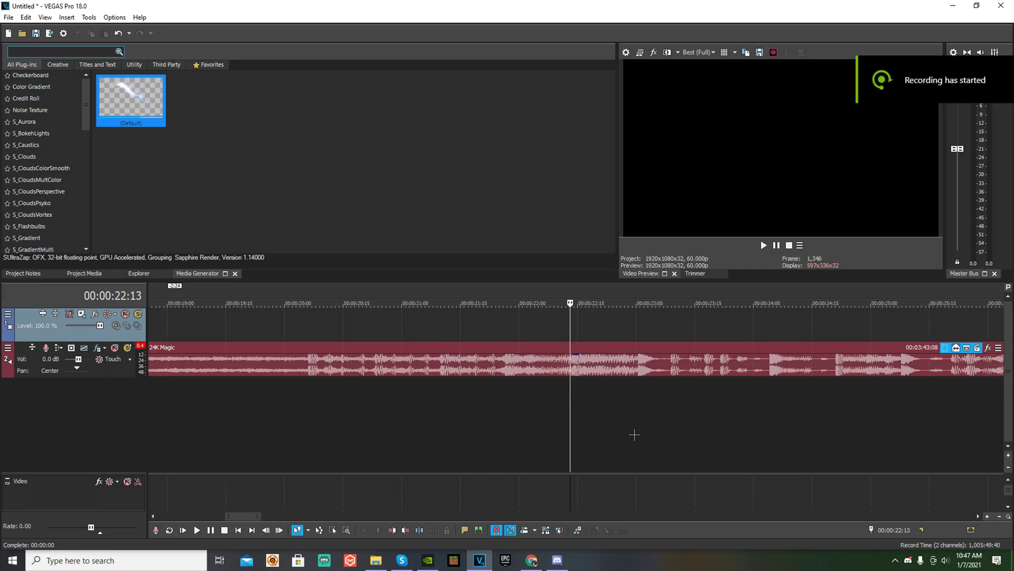
scroll(605, 446, "up", 2)
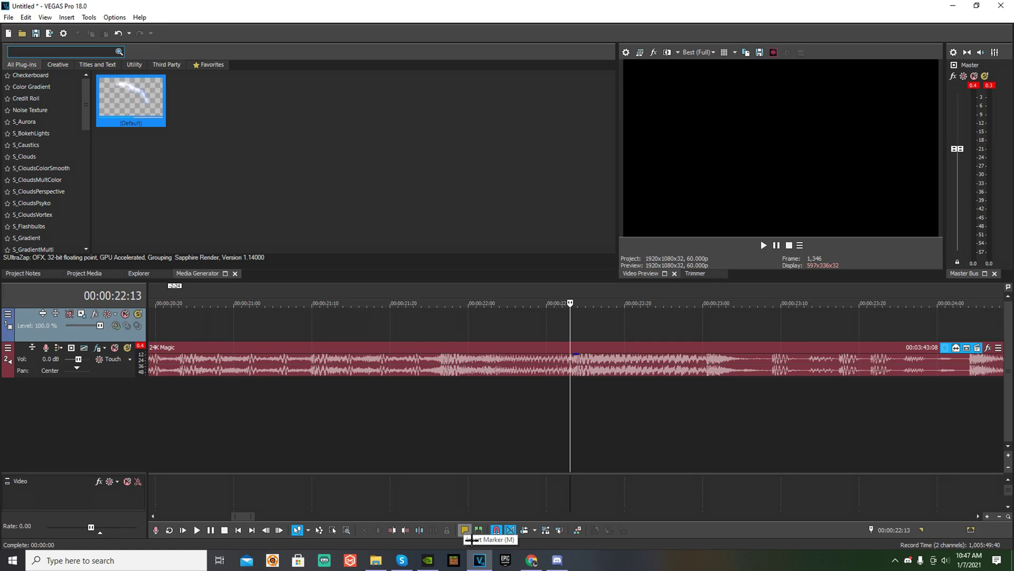
left_click(465, 530)
scroll(505, 430, "down", 10)
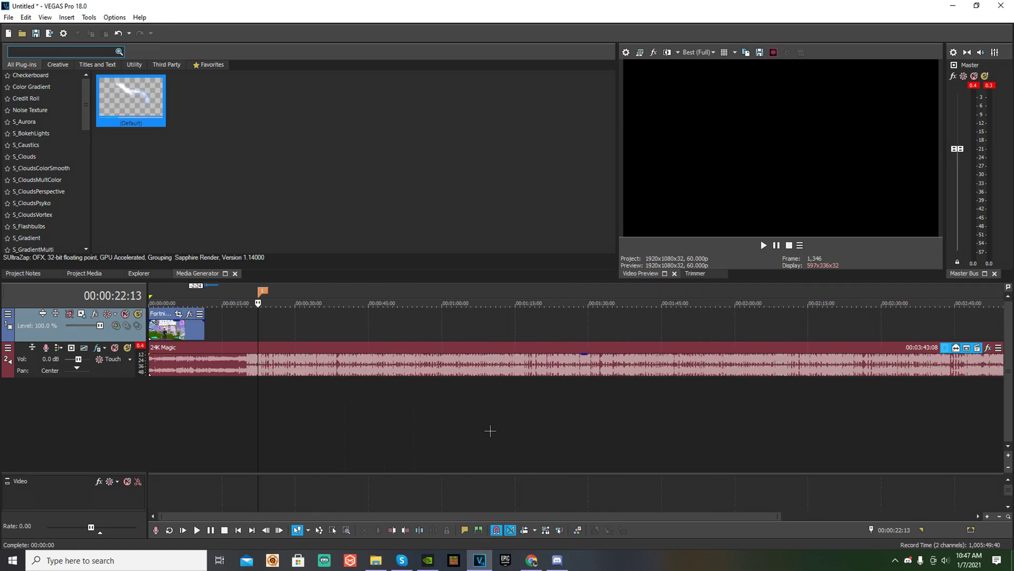
Split the 24K Magic audio event at the marker at 00:00:22:13
scroll(505, 431, "up", 10)
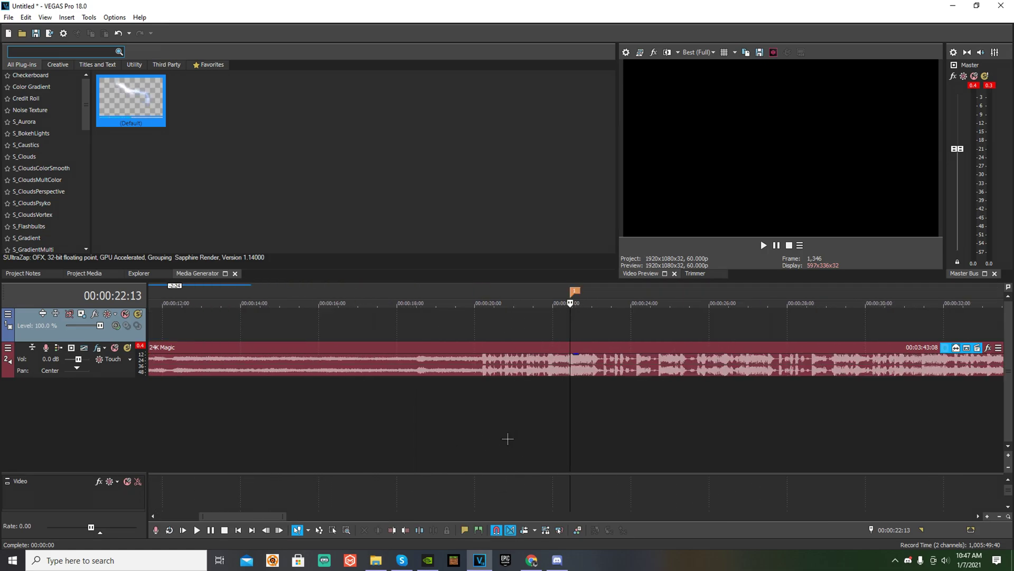
left_click(577, 368)
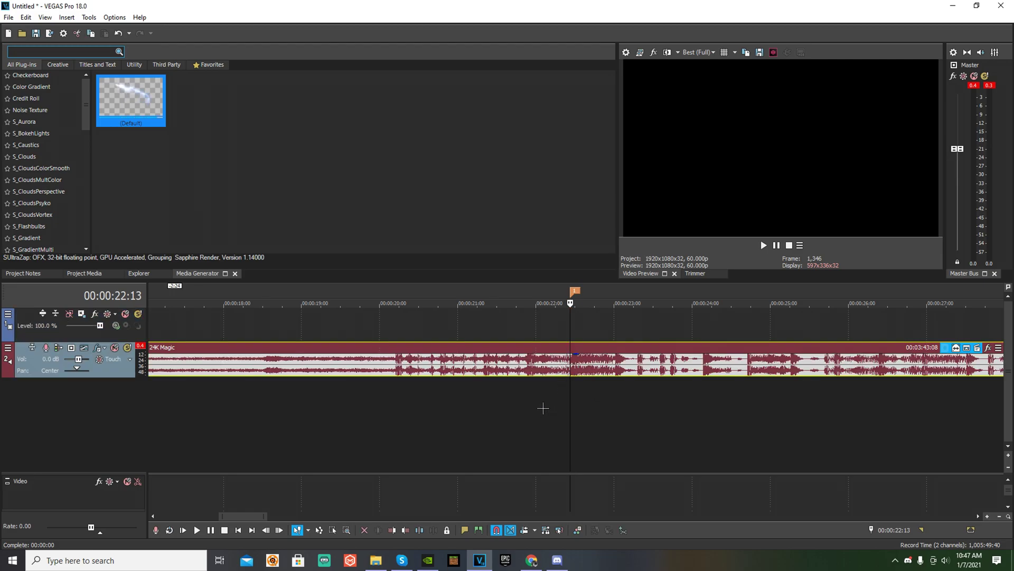
left_click(426, 539)
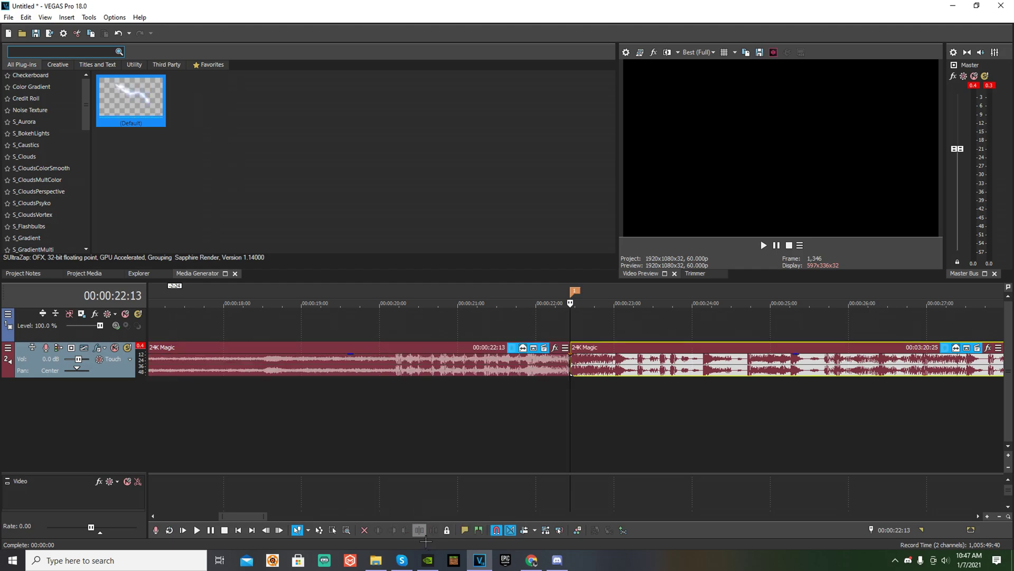
Delete the part of the song before the split and move the remaining part to the end of the Fortnite clip
scroll(457, 489, "down", 5)
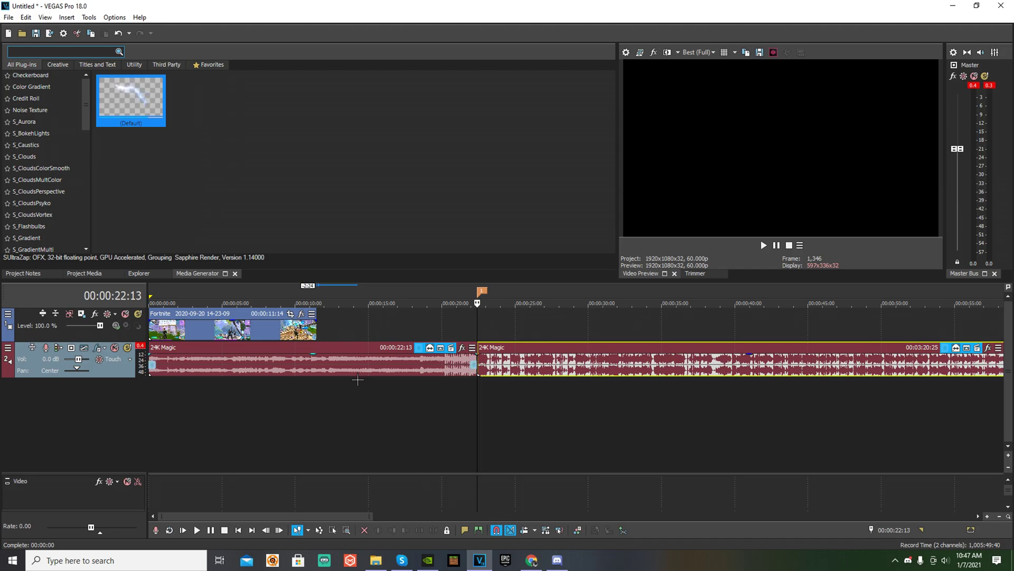
left_click_drag(479, 410, 386, 396)
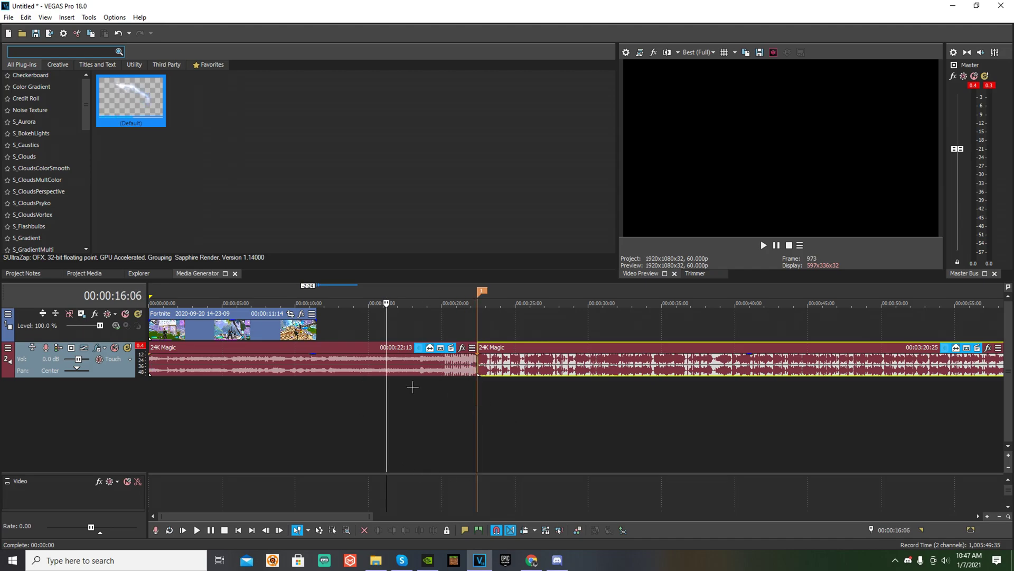
left_click(407, 371)
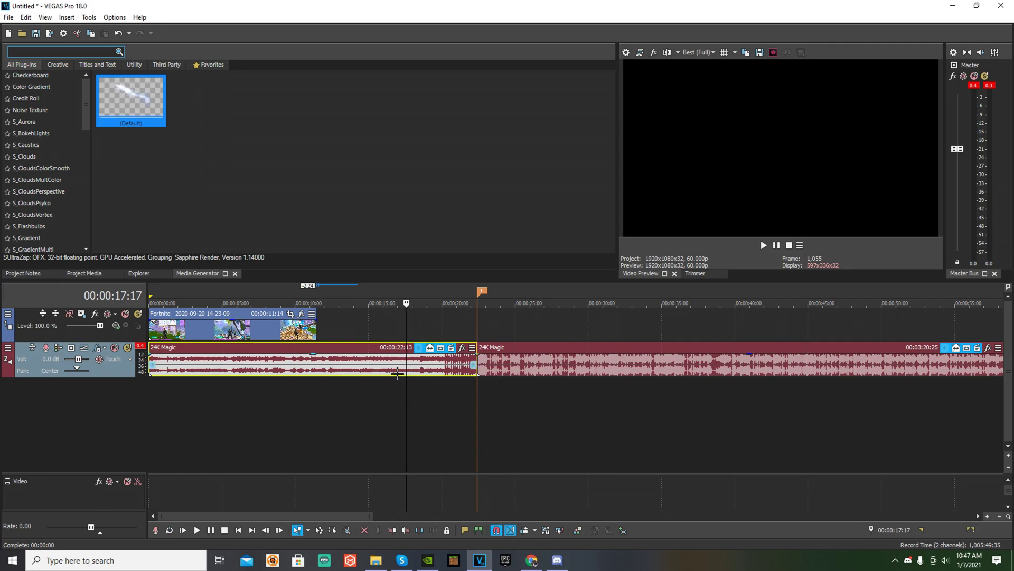
right_click(396, 371)
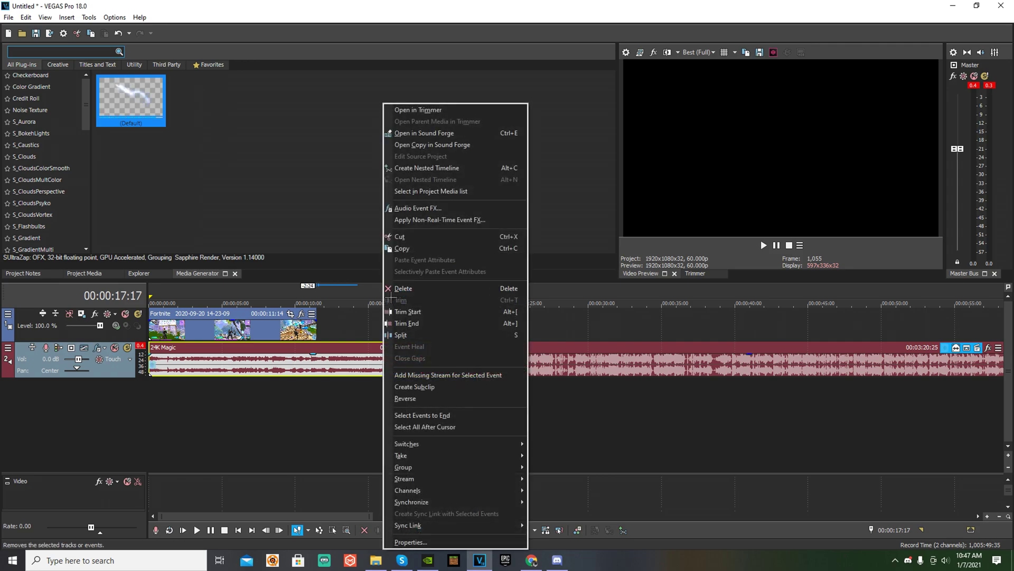
left_click(407, 299)
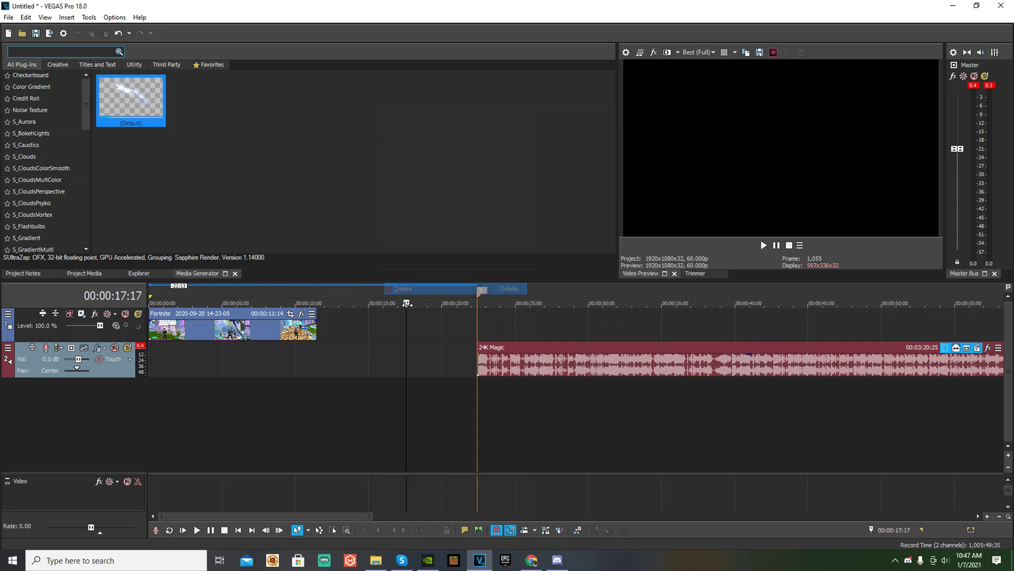
left_click_drag(527, 373, 242, 373)
Locate the frame of the 200-damage shot at 00:00:06:01 and move the song's start to line up with it
scroll(242, 373, "up", 4)
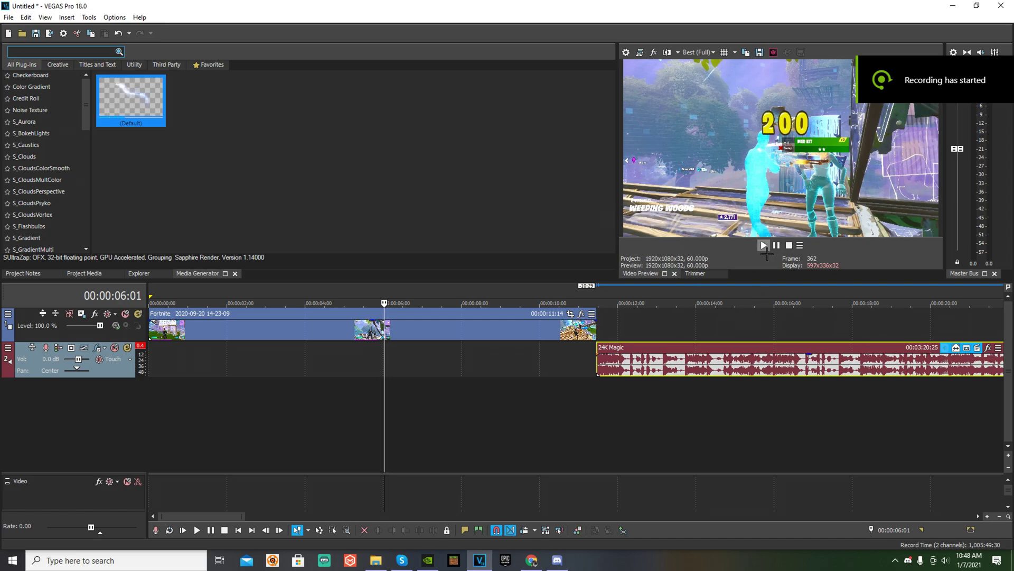
left_click_drag(389, 357, 394, 355)
scroll(399, 360, "up", 4)
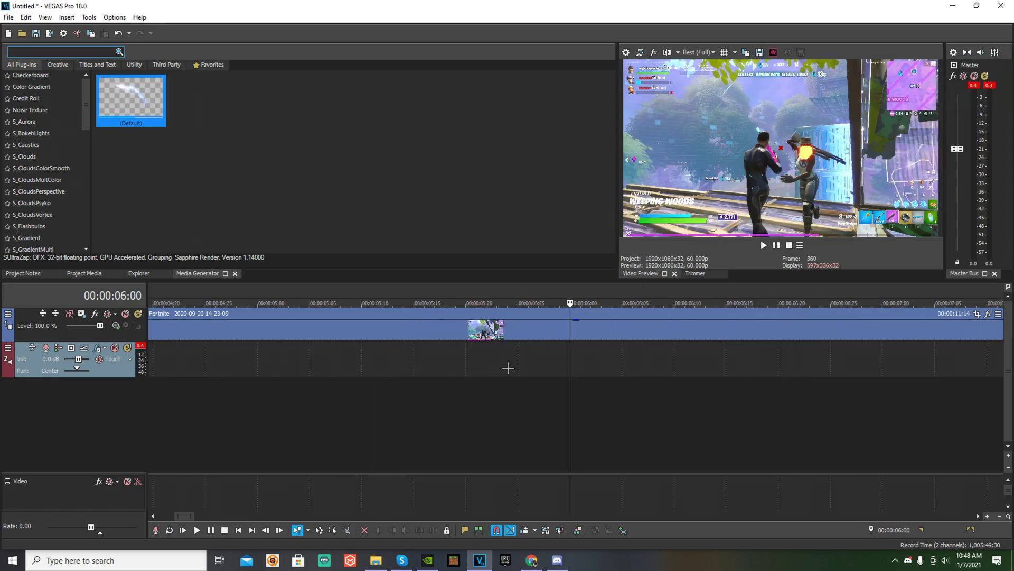
key("Right")
key("Right")
key("Right")
key("Left")
key("Left")
key("Right")
scroll(558, 354, "down", 5)
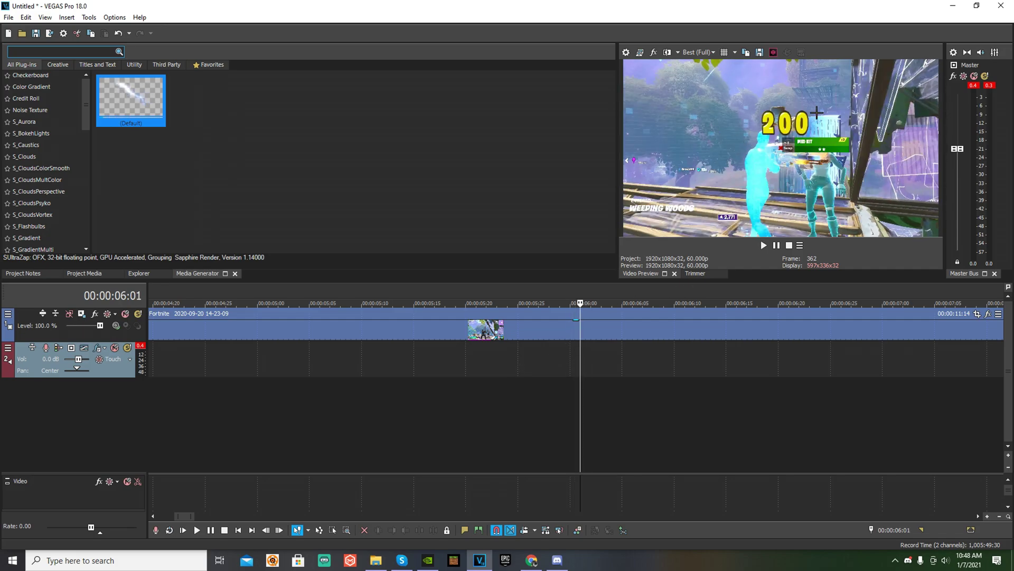
scroll(584, 339, "down", 5)
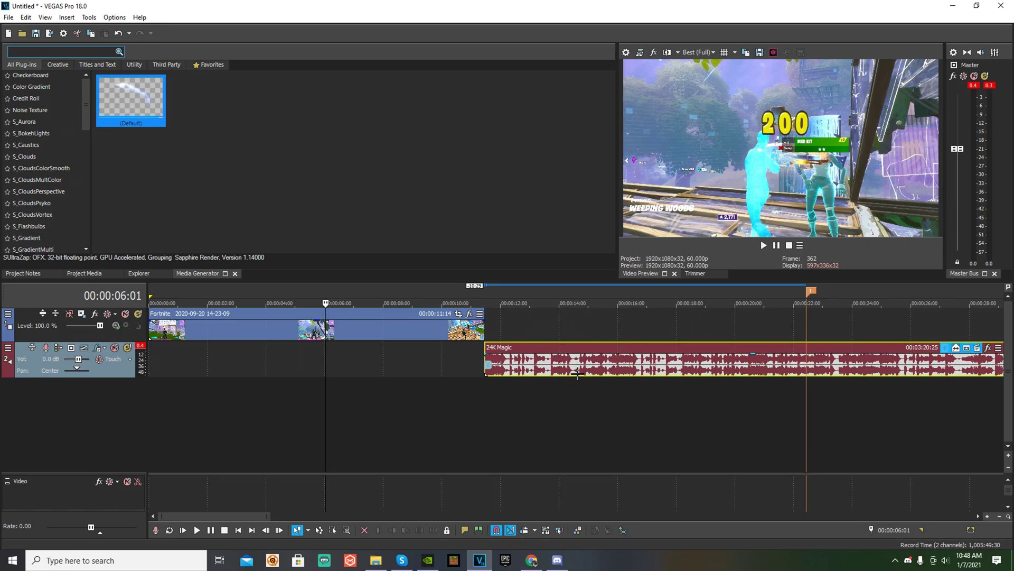
left_click_drag(574, 368, 416, 368)
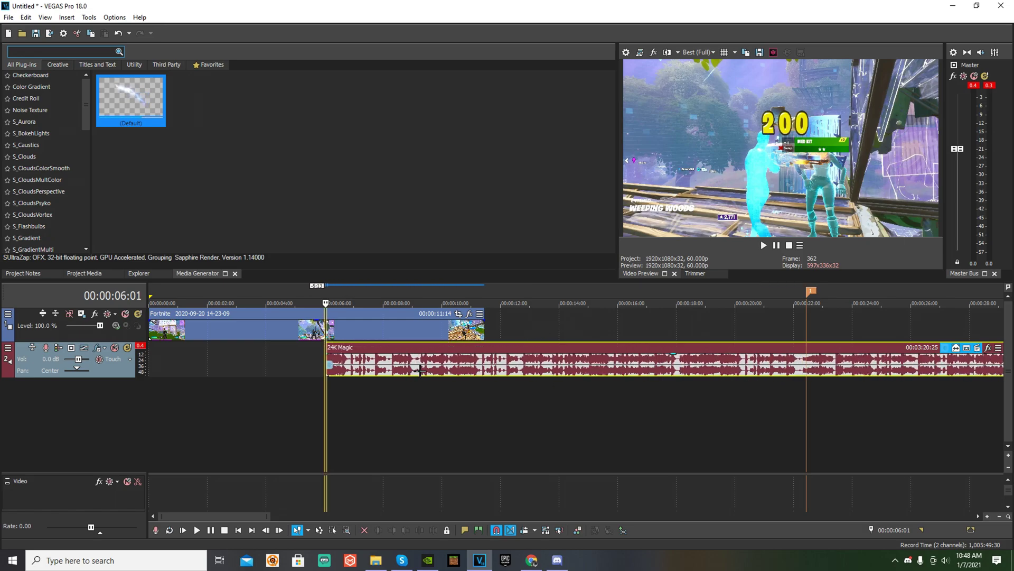
Extend the song's start back to the beginning of the timeline and play the sync with the clip
left_click(271, 377)
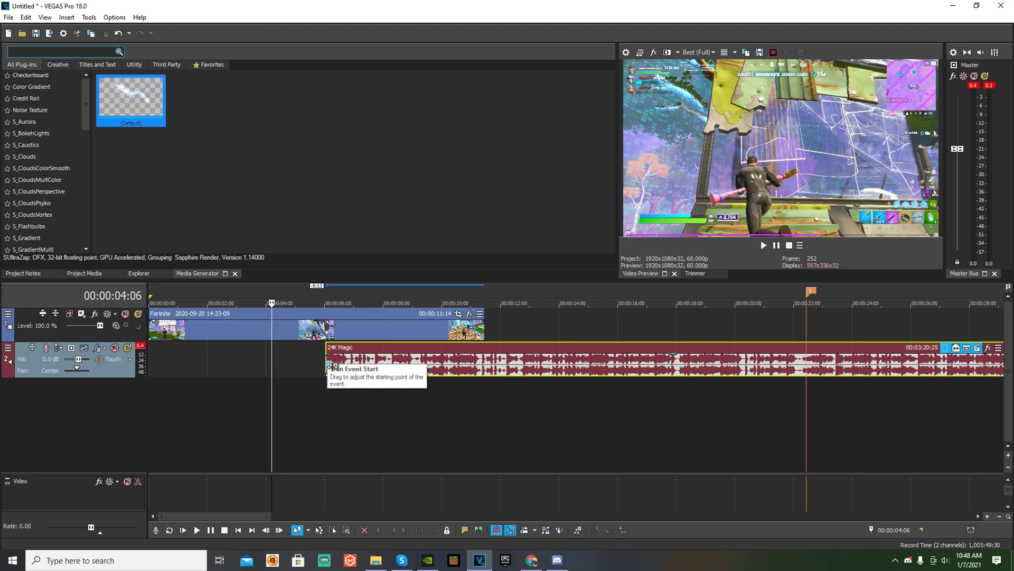
left_click_drag(331, 368, 153, 357)
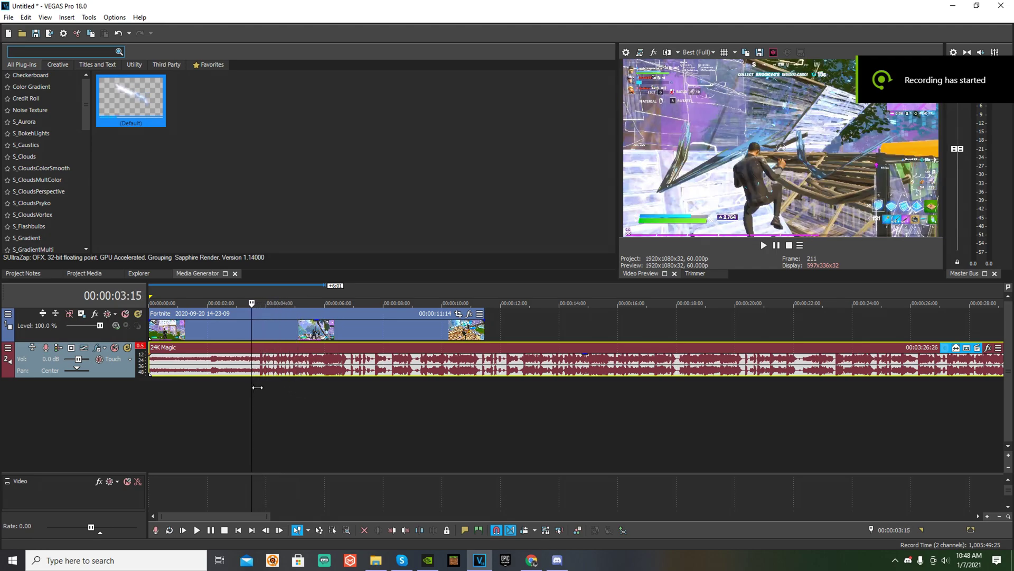
key("space")
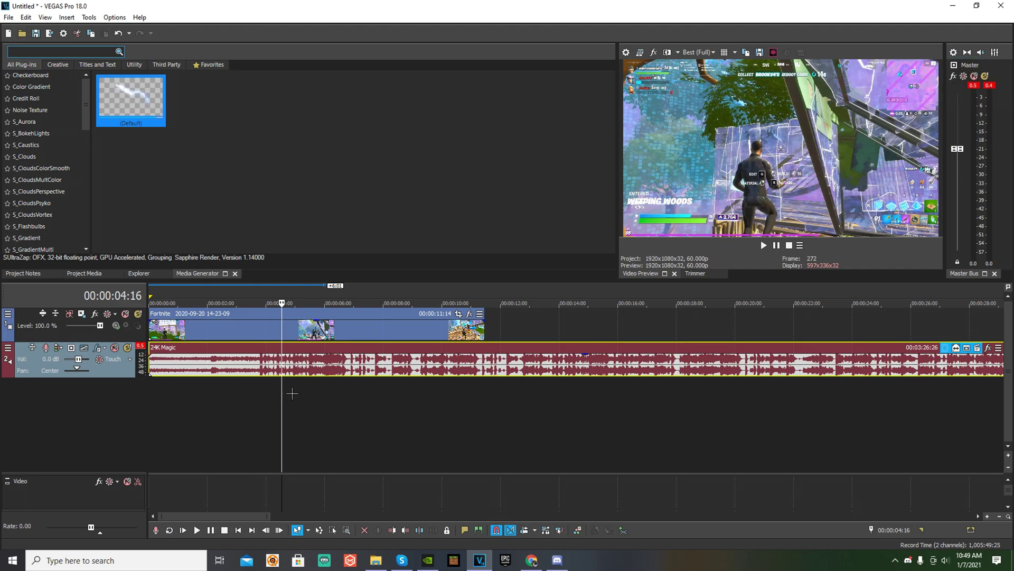
Lower the volume of the 24K Magic audio event
left_click_drag(286, 394, 515, 402)
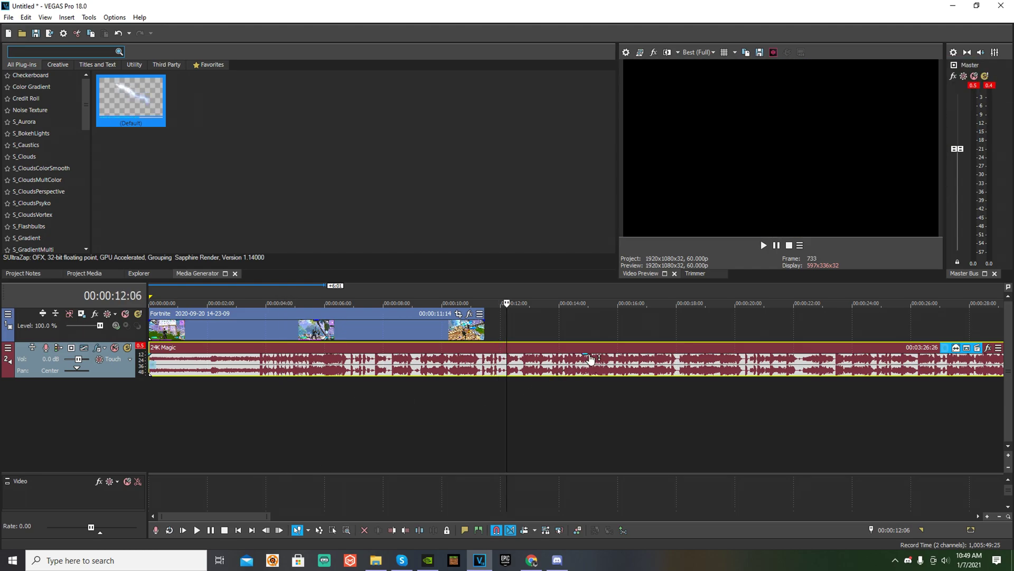
left_click_drag(591, 358, 590, 365)
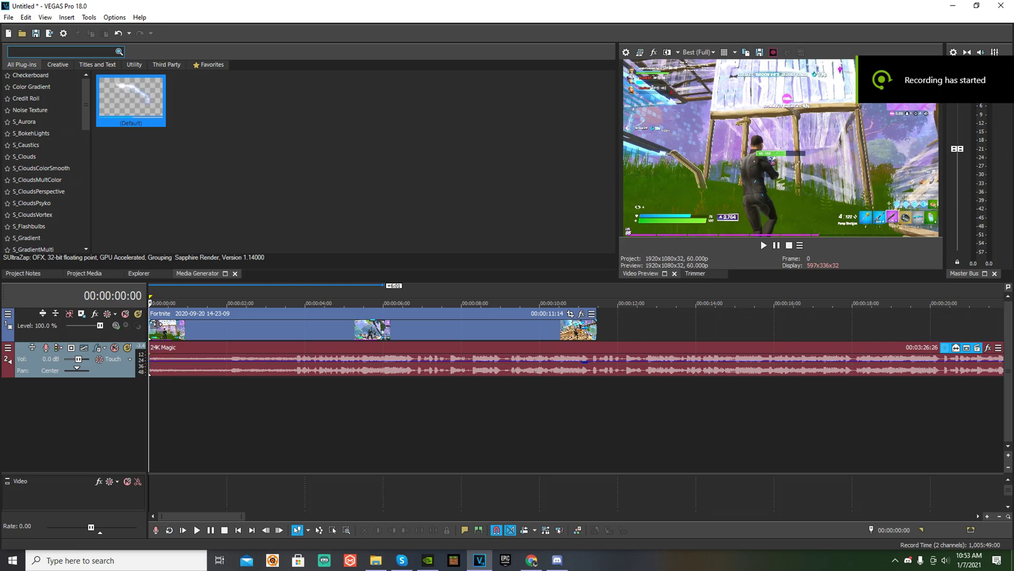
scroll(158, 328, "up", 5)
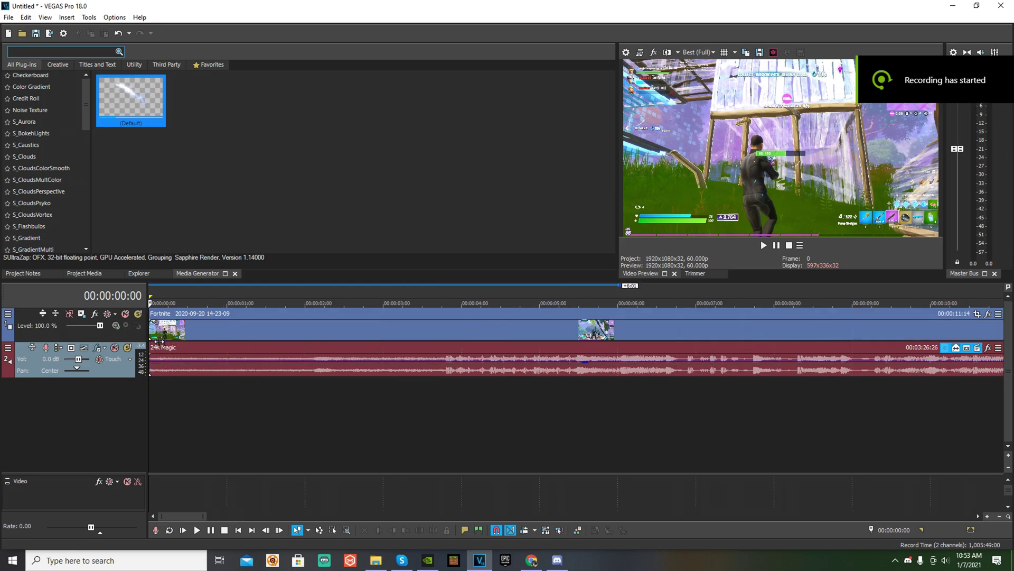
scroll(155, 332, "down", 9)
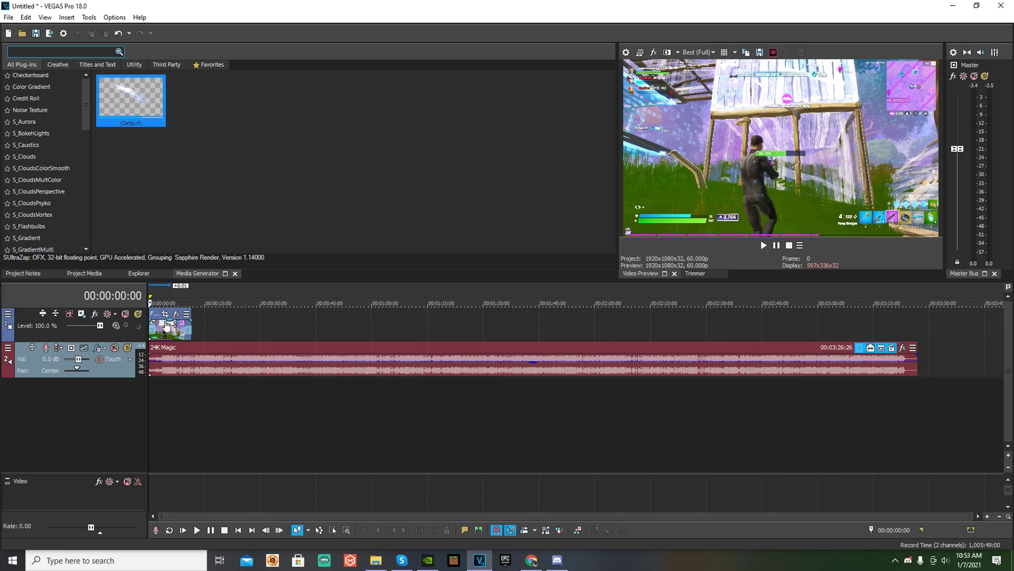
Add a fade-in of about 5 frames to the start of the Fortnite clip
scroll(153, 330, "up", 3)
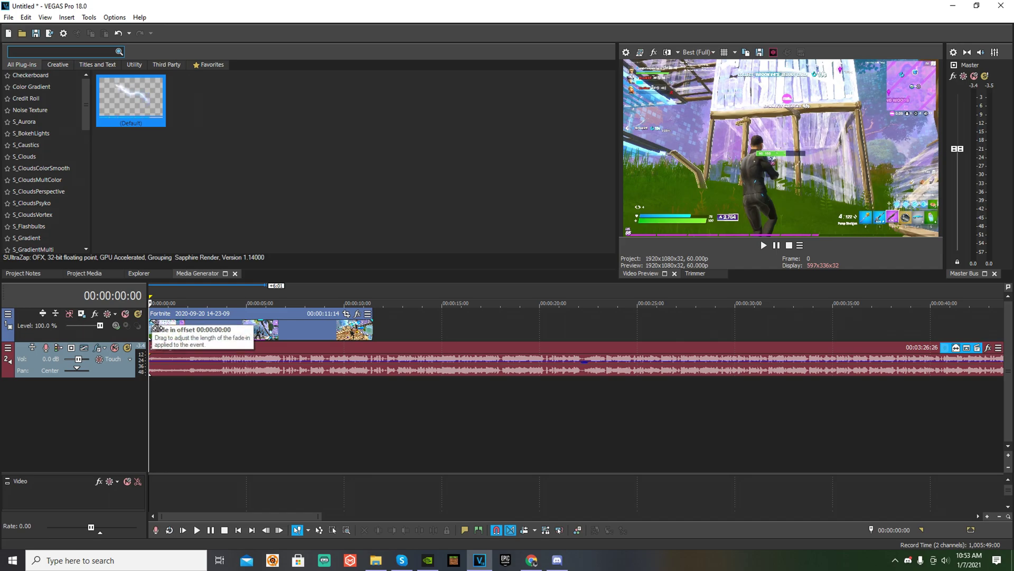
left_click_drag(156, 327, 161, 337)
scroll(162, 337, "up", 8)
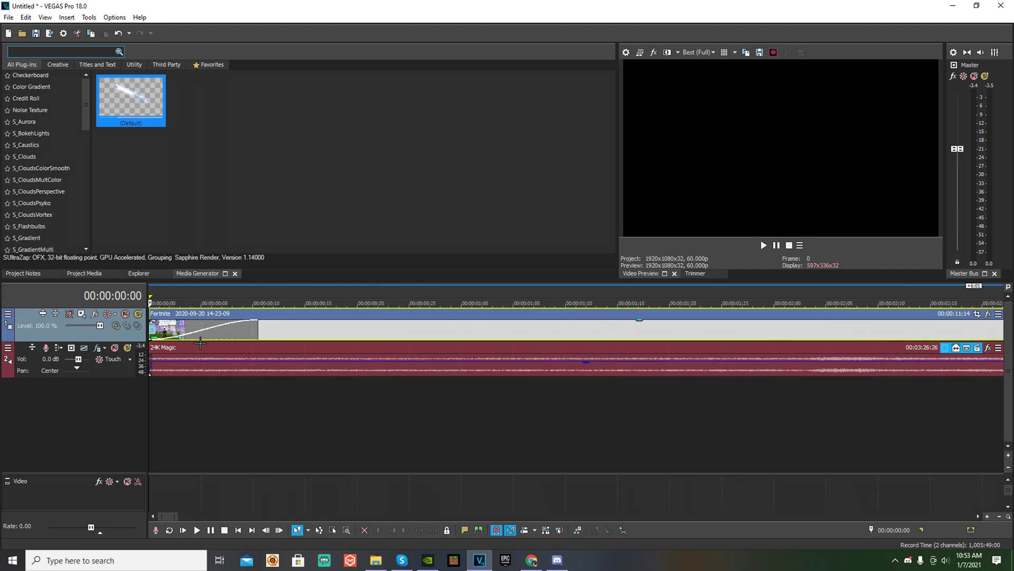
left_click_drag(257, 333, 207, 340)
scroll(208, 340, "down", 4)
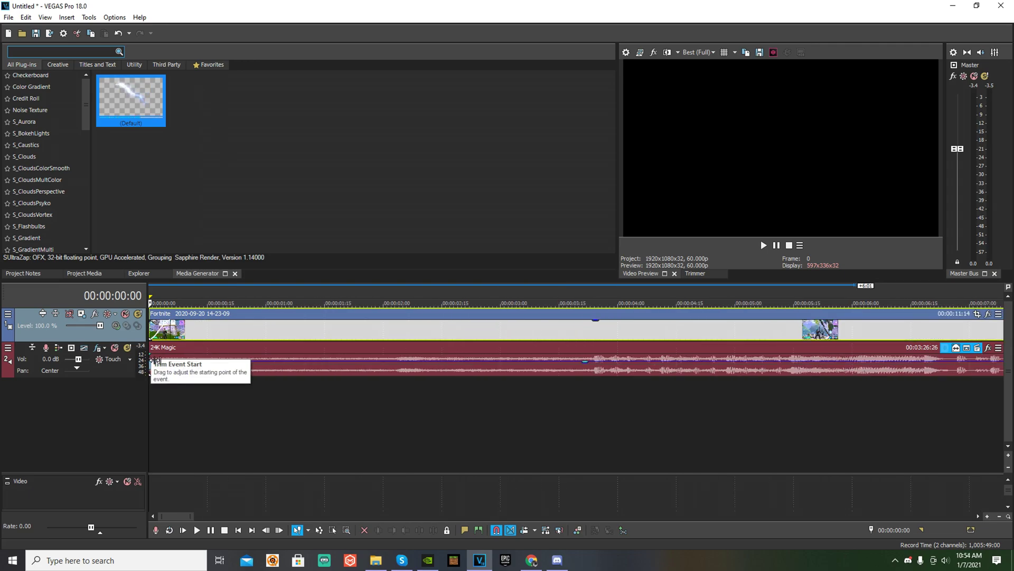
Add a fade-in of about 2 seconds to the start of the 24K Magic audio event and check where it ends
scroll(156, 362, "up", 2)
scroll(154, 363, "up", 5)
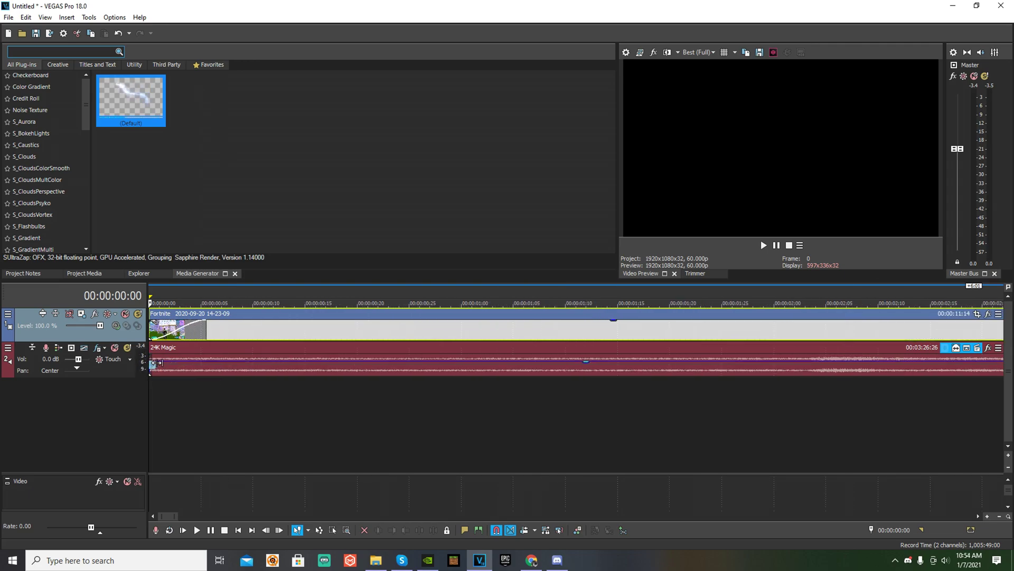
left_click(219, 371)
left_click_drag(218, 371, 598, 389)
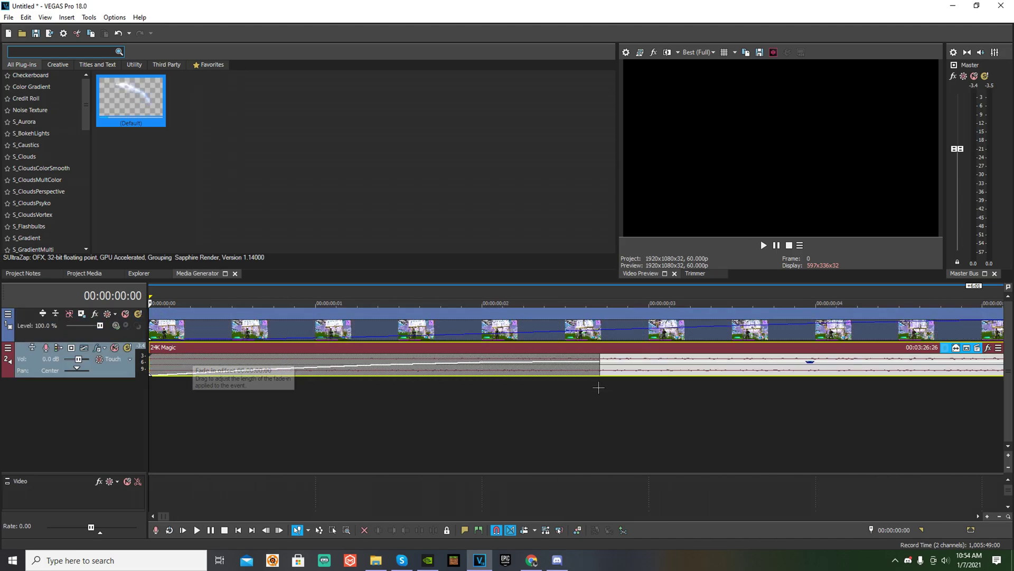
scroll(471, 389, "down", 7)
left_click_drag(161, 371, 401, 389)
scroll(405, 391, "up", 5)
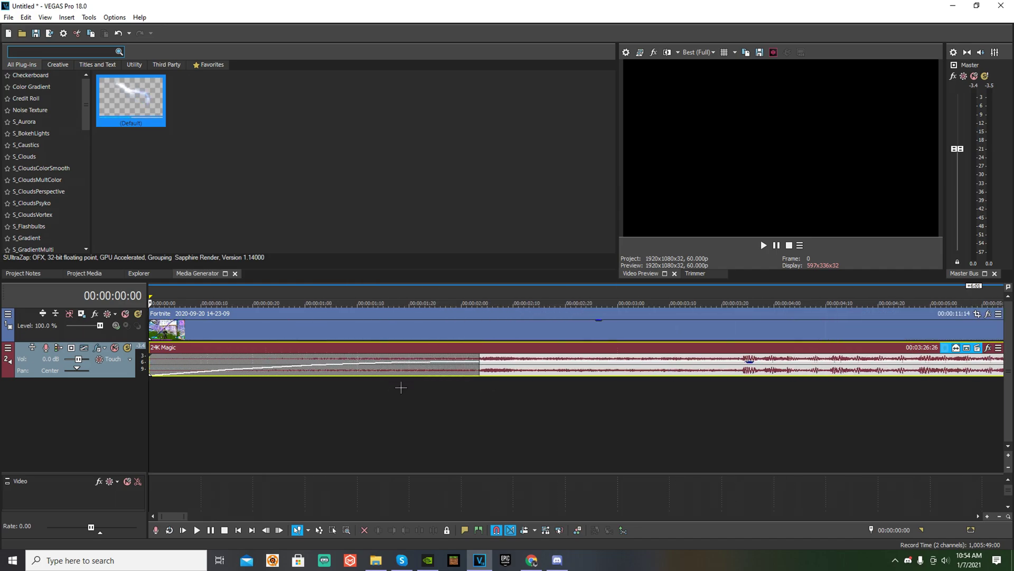
left_click(532, 392)
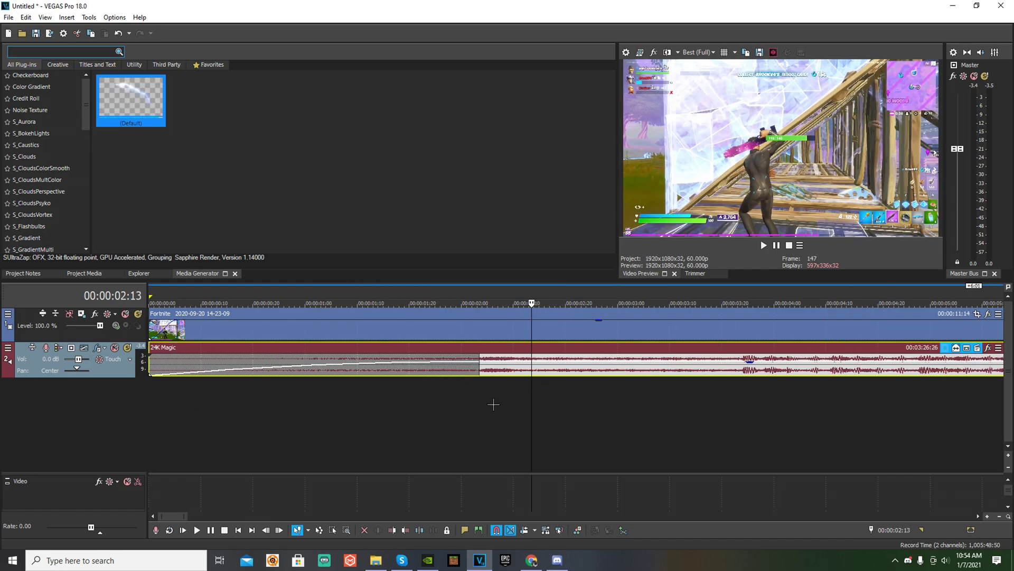
left_click(484, 403)
left_click(467, 397)
mouse_move(474, 396)
left_mouse_down()
mouse_move(729, 391)
mouse_move(469, 397)
left_mouse_up()
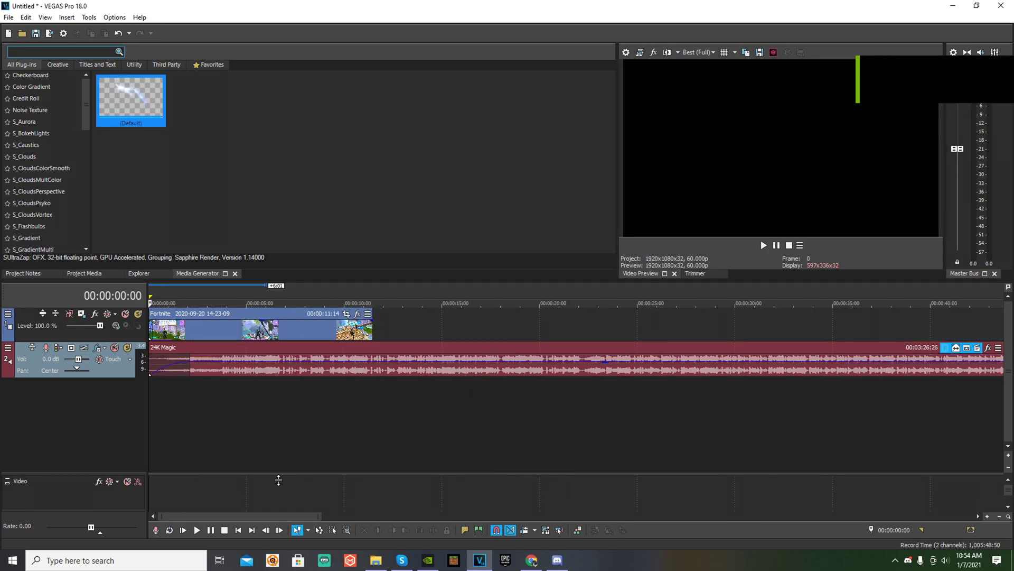
Locate the first beat at 00:00:03:24 and split the 24K Magic audio event there
left_click(219, 392)
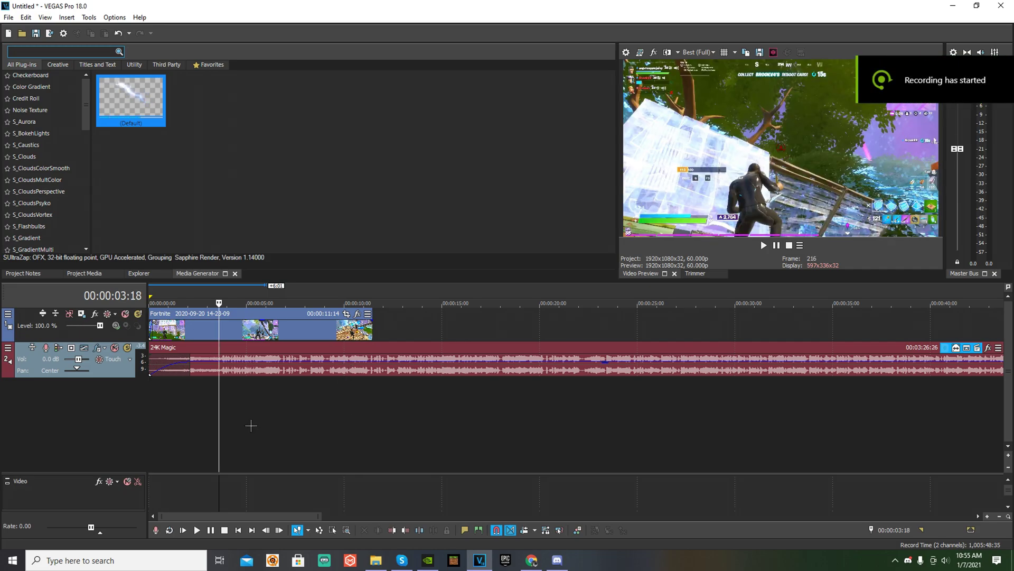
left_click_drag(224, 385, 228, 390)
scroll(232, 391, "up", 3)
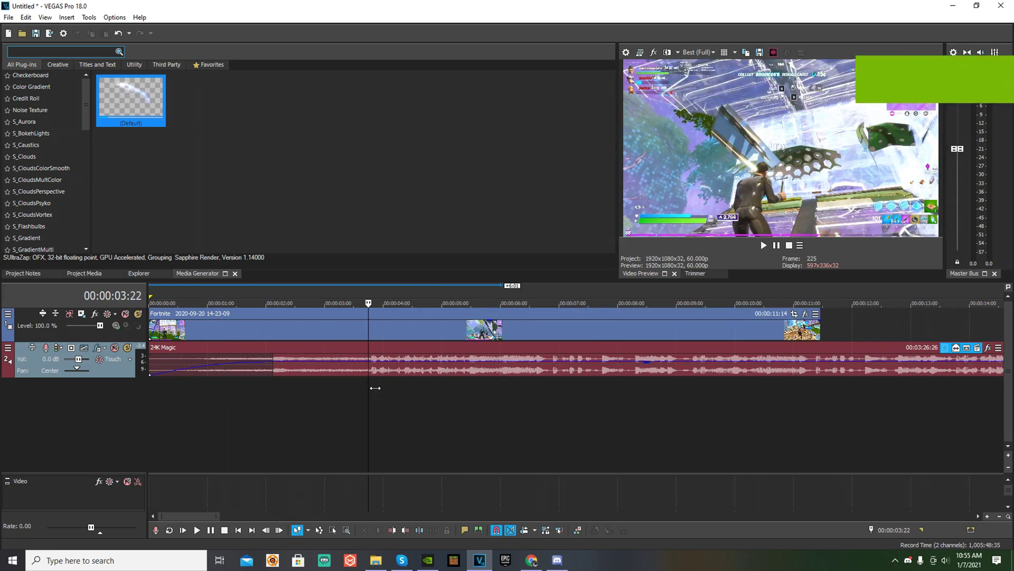
left_click(484, 406)
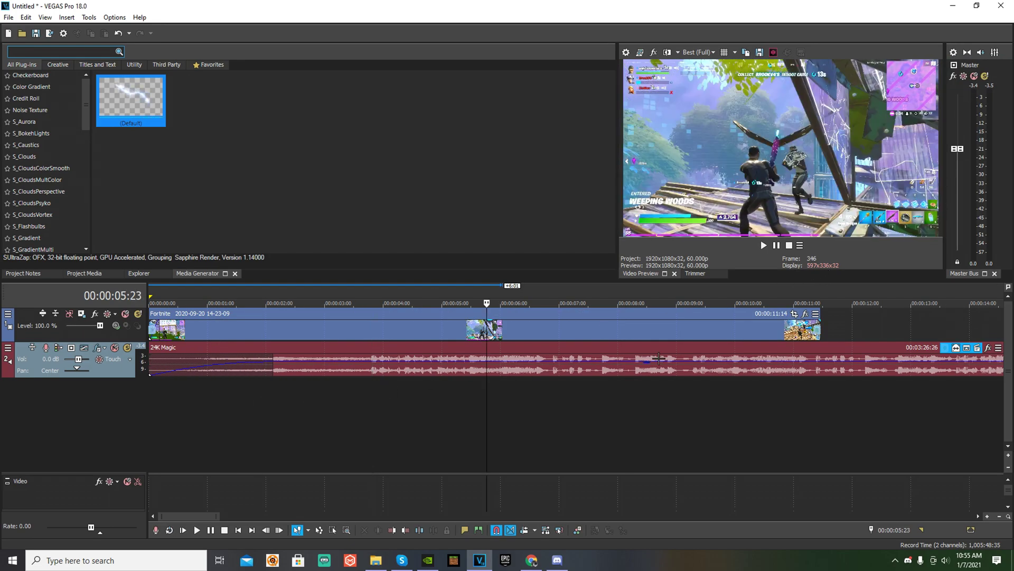
left_click_drag(491, 389, 377, 386)
scroll(376, 384, "up", 2)
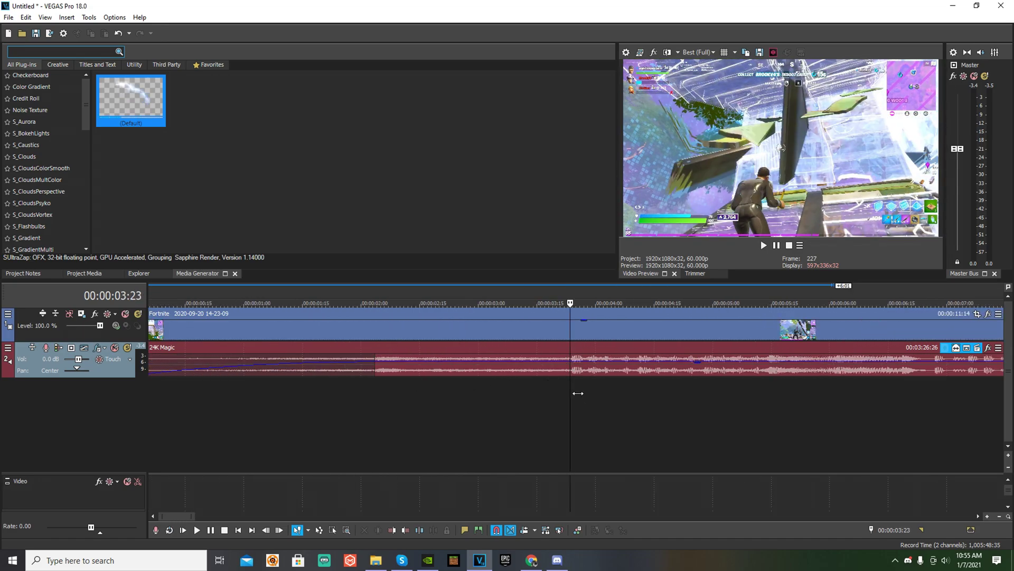
key("Right")
key("Right")
key("Left")
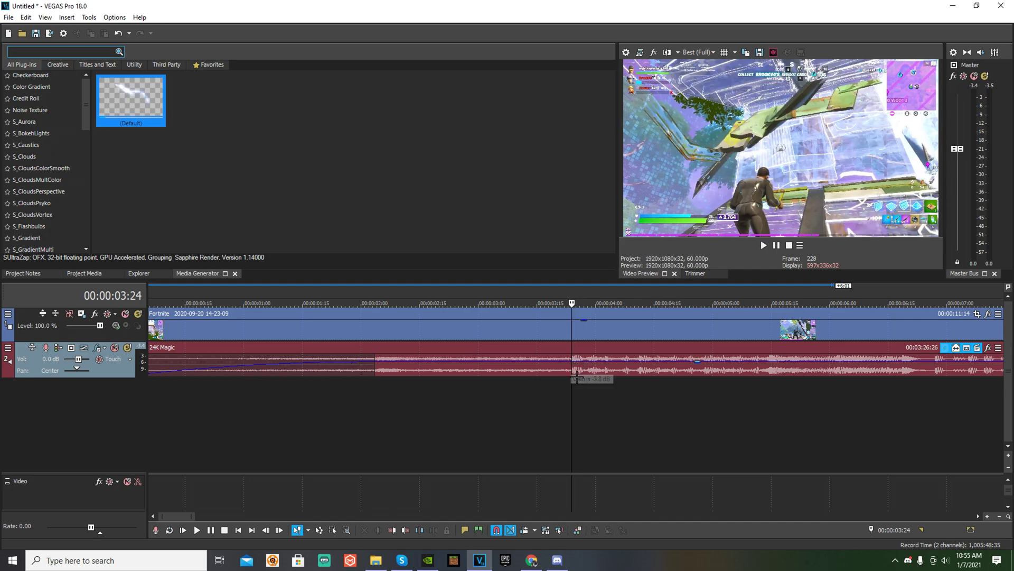
left_click(577, 373)
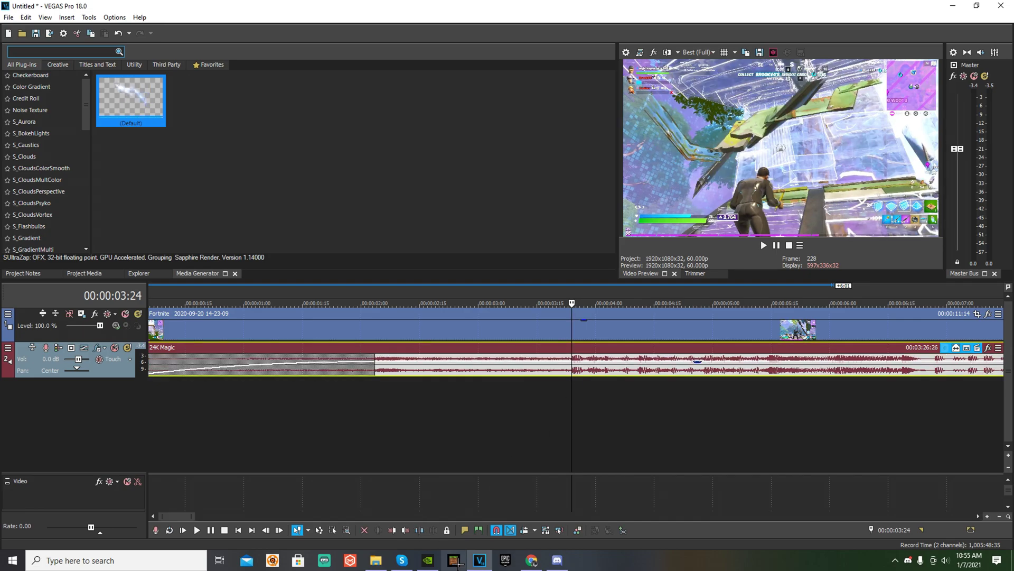
key("s")
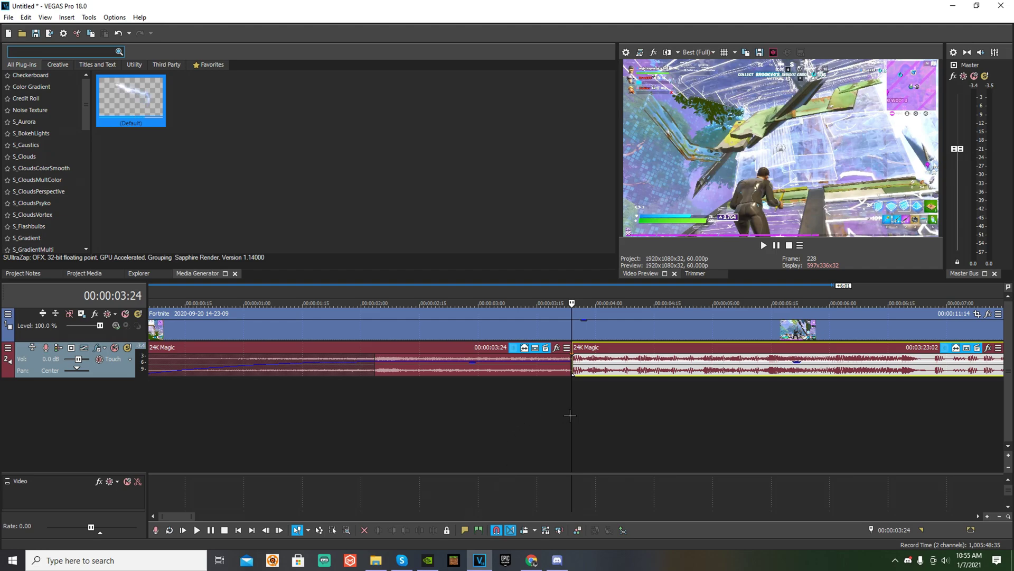
Play on to the next beat and split the 24K Magic audio event at 00:00:04:05
mouse_move(579, 405)
left_mouse_down()
mouse_move(611, 403)
mouse_move(579, 394)
left_mouse_up()
key("space")
left_click(779, 245)
left_click(621, 391)
left_click(621, 366)
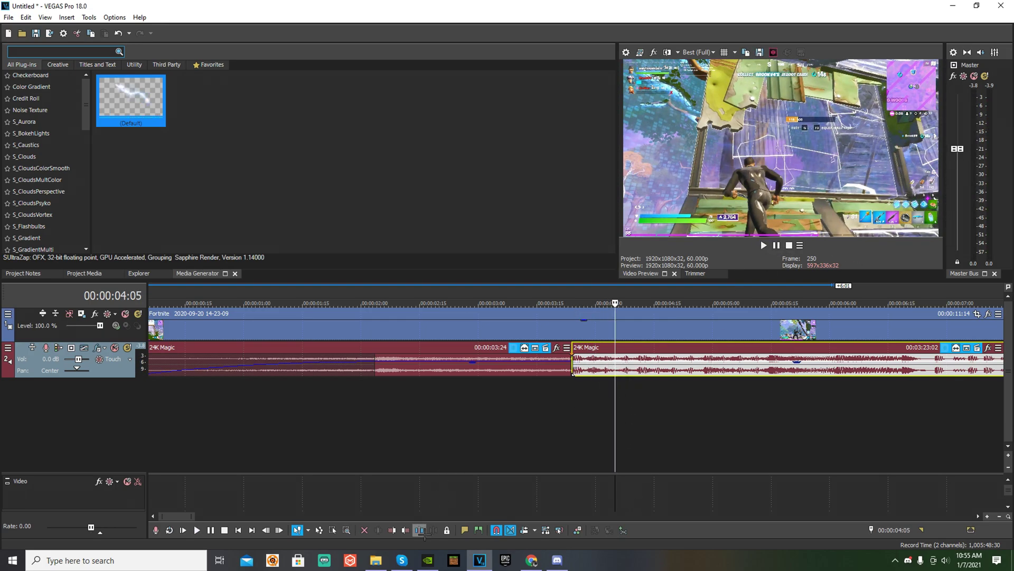
key("s")
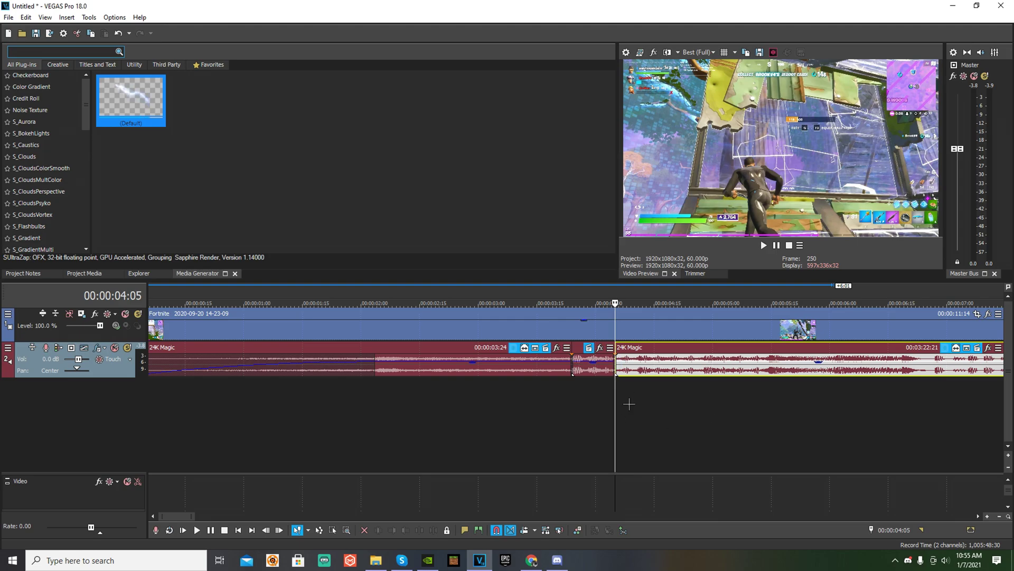
Split the 24K Magic audio on the next two beats, the second one at 00:00:04:20
left_click_drag(621, 396, 640, 396)
key("space")
key("Return")
key("s")
key("space")
key("s")
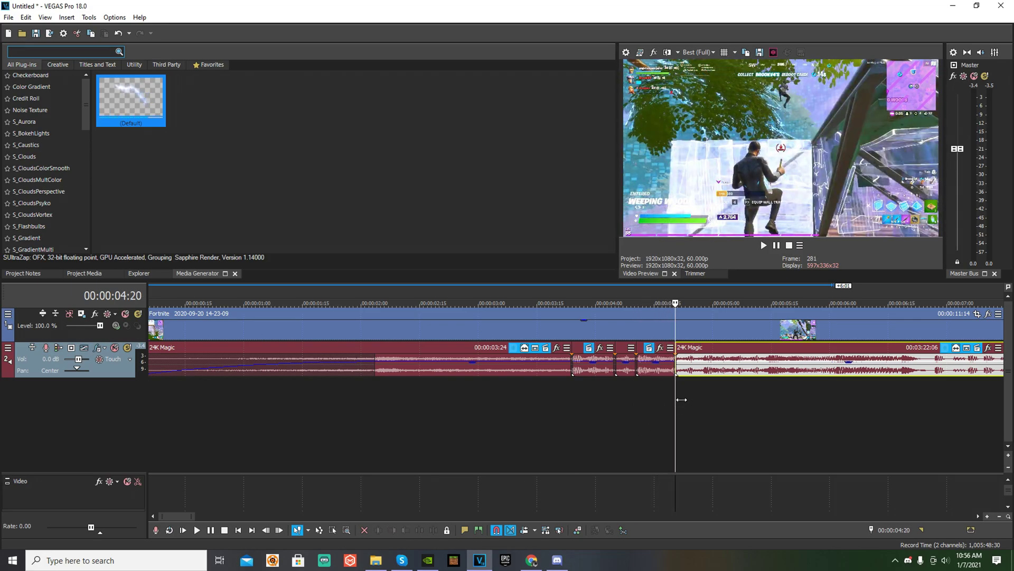
Split the 24K Magic audio on the following two beats, at 00:00:04:28 and 00:00:05:11
key("space")
key("Return")
left_click(705, 394)
key("s")
key("space")
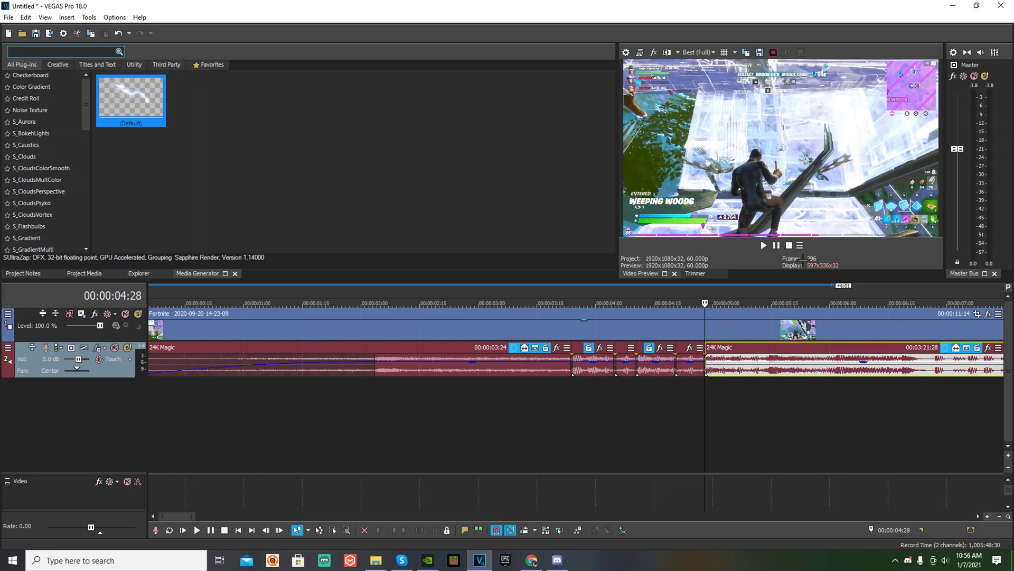
key("space")
key("s")
scroll(569, 440, "up", 2)
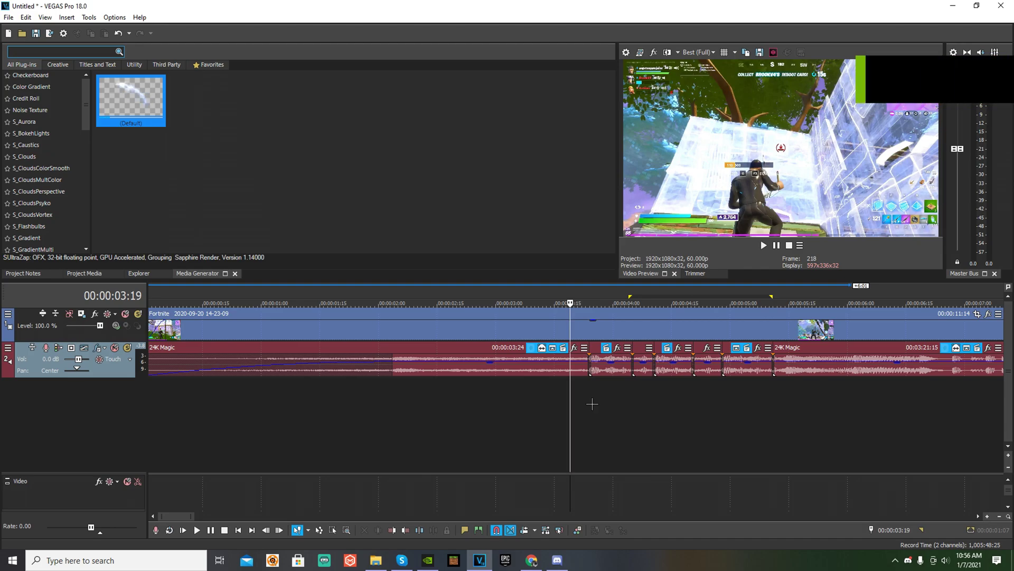
Play the section around the first audio cut and split the Fortnite clip at 00:00:03:24 to match it
key("space")
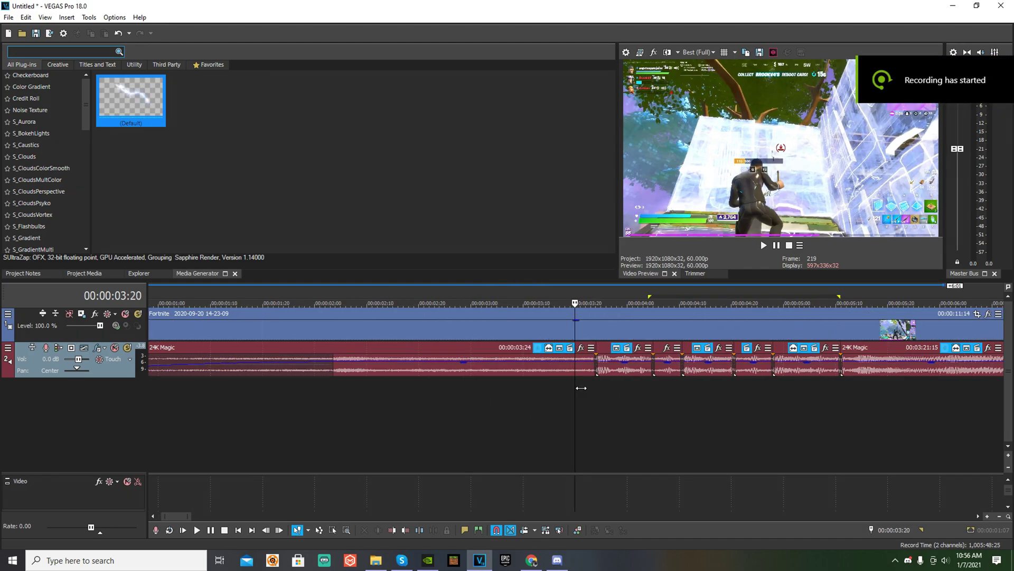
key("space")
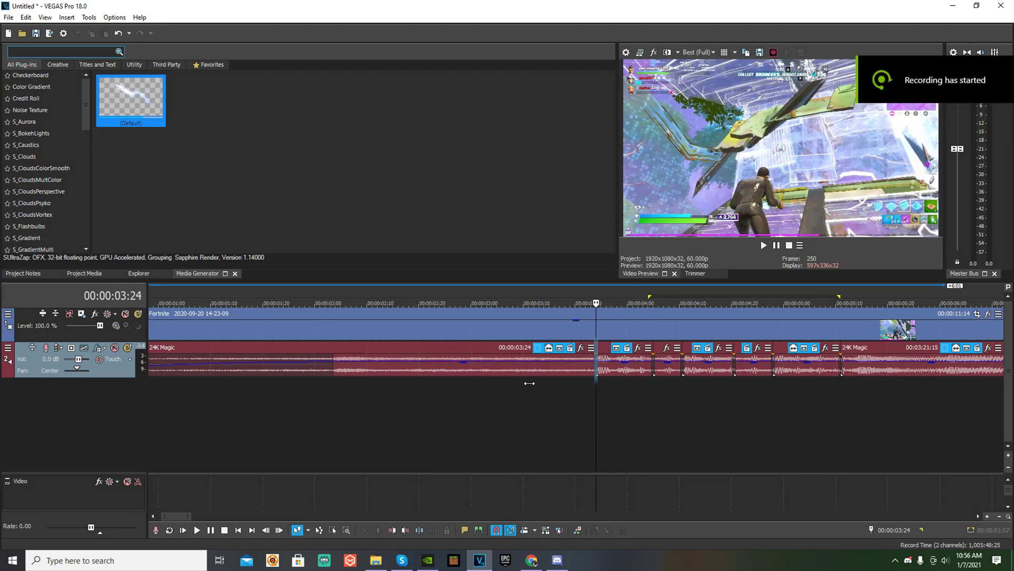
left_click(772, 244)
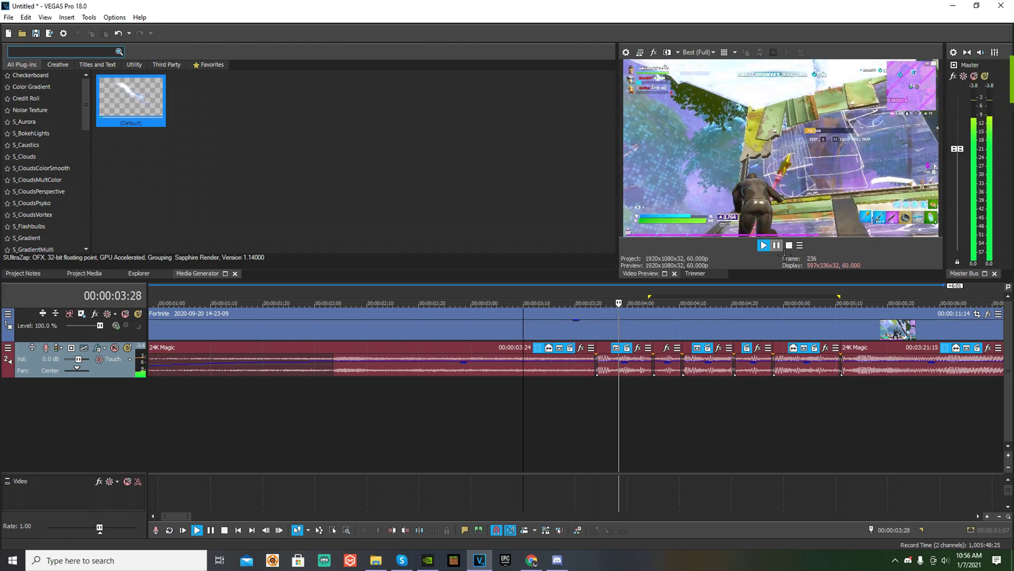
key("space")
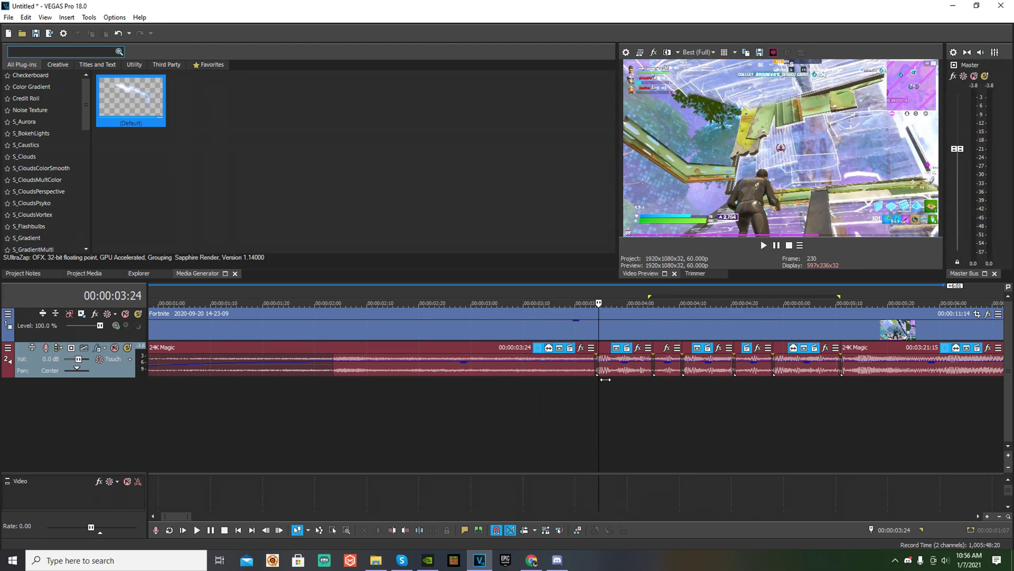
left_click(600, 335)
scroll(610, 338, "down", 3)
scroll(429, 394, "up", 4)
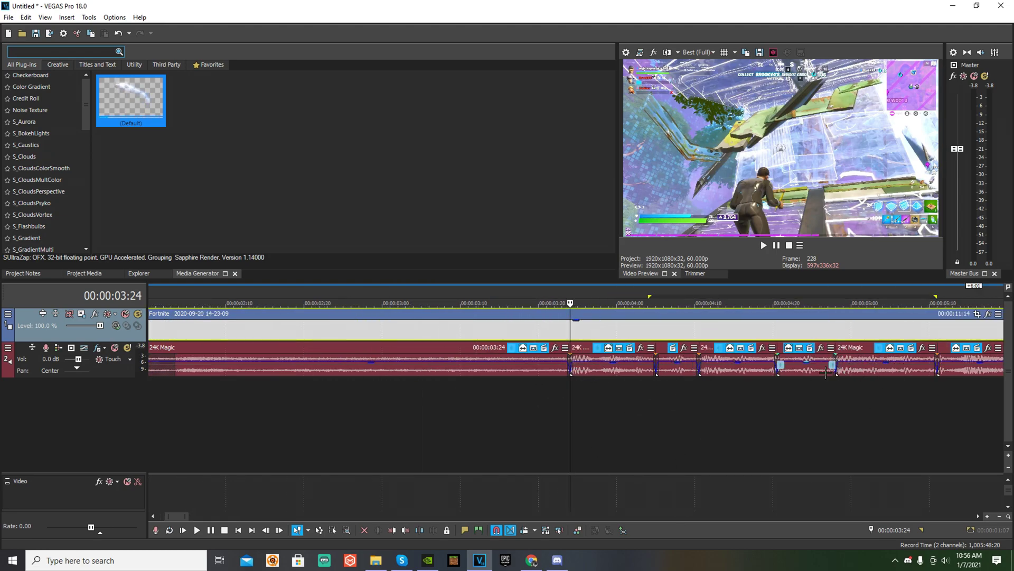
left_click(419, 530)
Split the Fortnite clip at each of the remaining audio cuts, from 00:00:04:05 through 00:00:05:11
key("space")
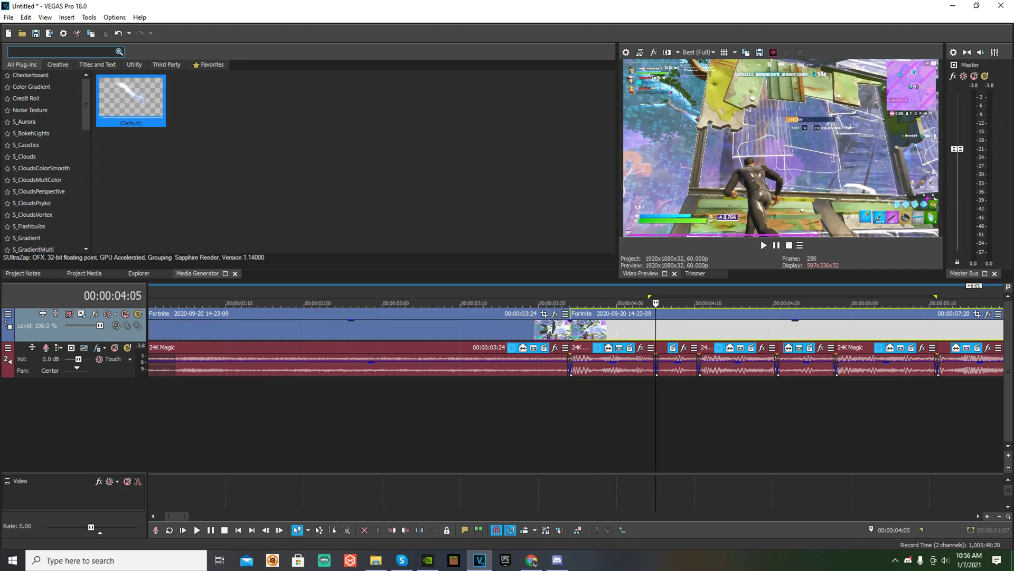
key("s")
key("s")
key("s")
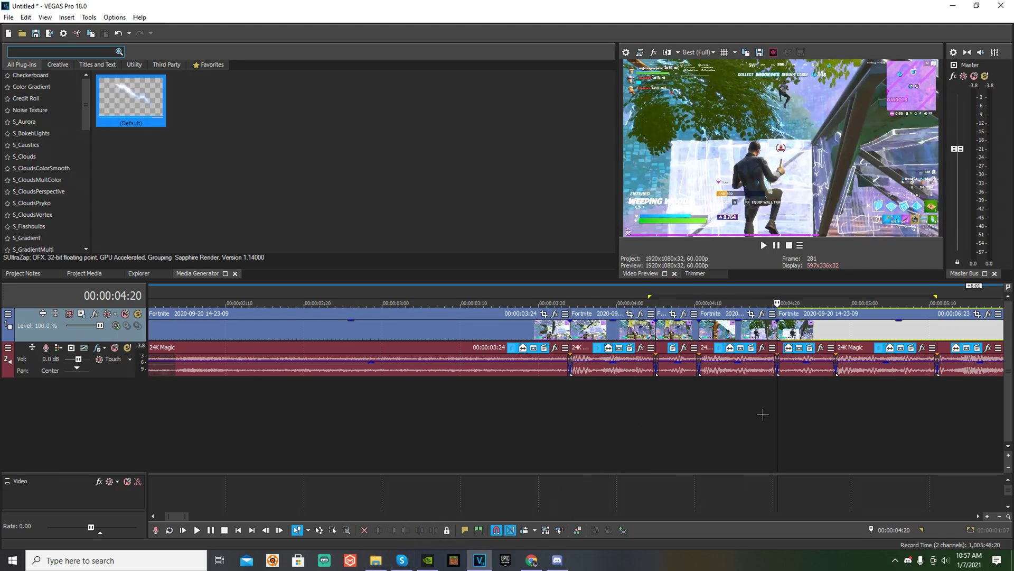
key("s")
key("s")
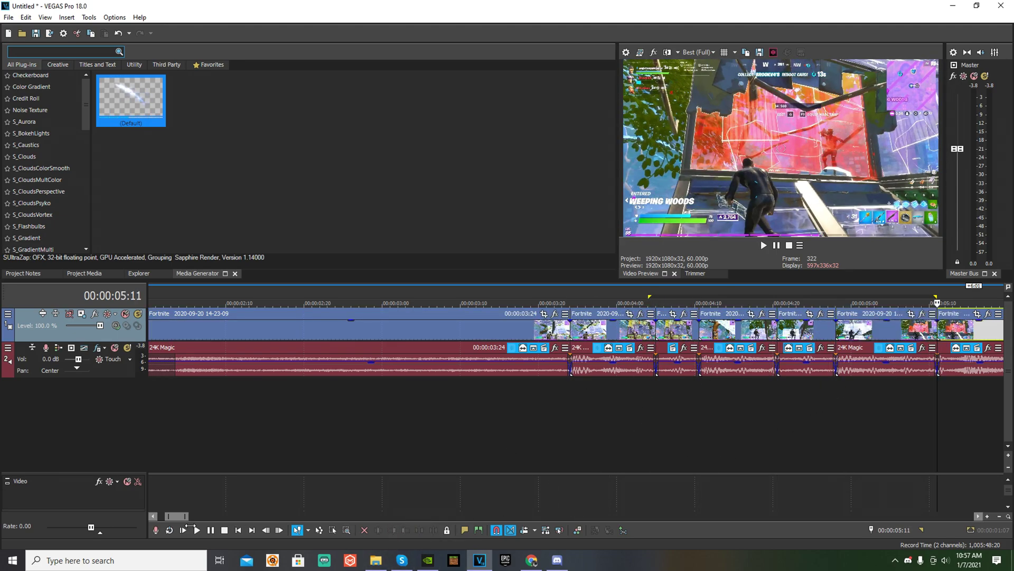
Apply the "! Dignal Zoom In [B]" filter package to the Fortnite segment that starts at 00:00:03:24
scroll(510, 423, "right", 8)
scroll(510, 423, "left", 3)
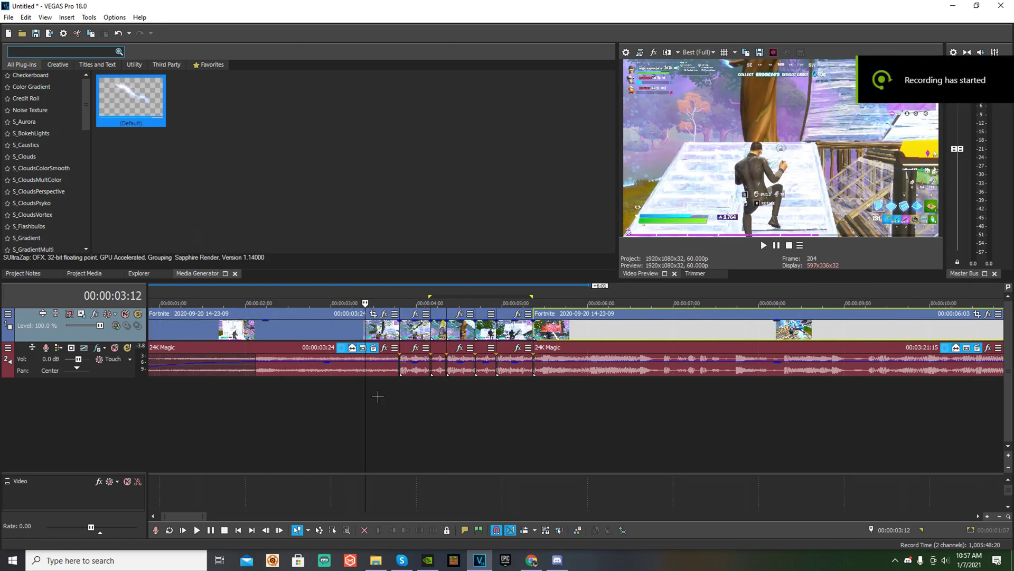
left_click_drag(371, 393, 396, 394)
scroll(415, 404, "up", 4)
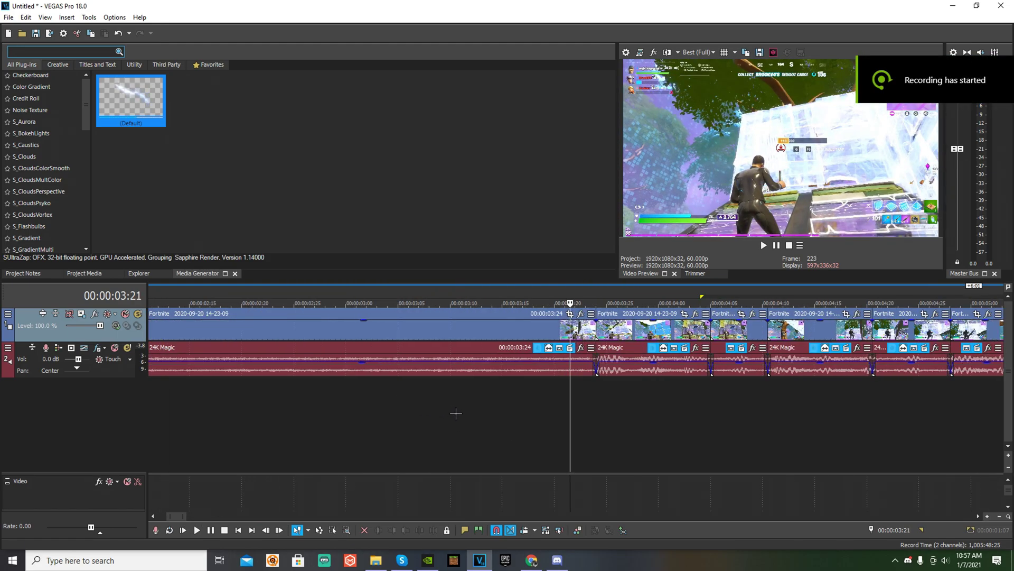
left_click_drag(176, 518, 179, 518)
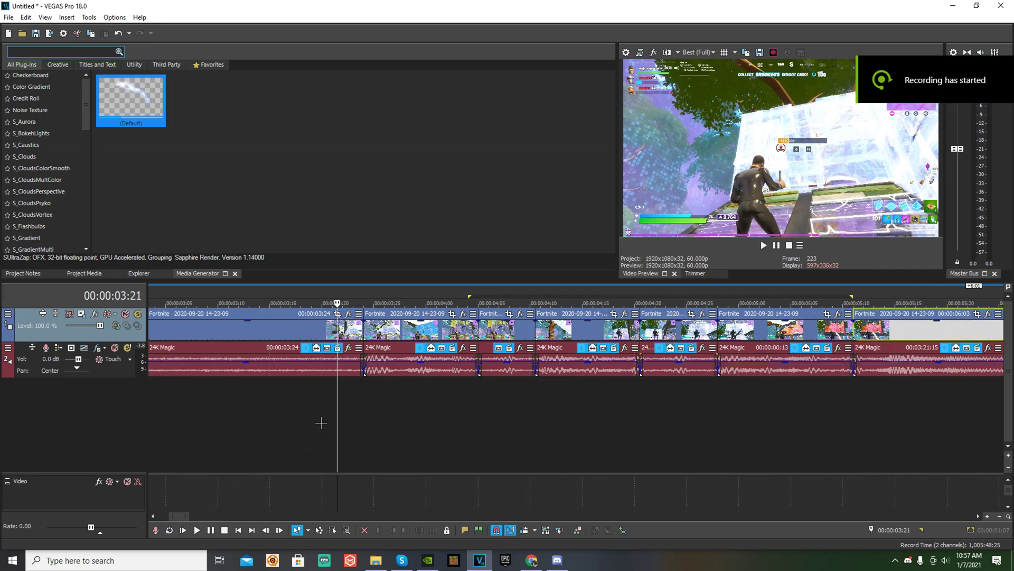
left_click_drag(341, 400, 416, 385)
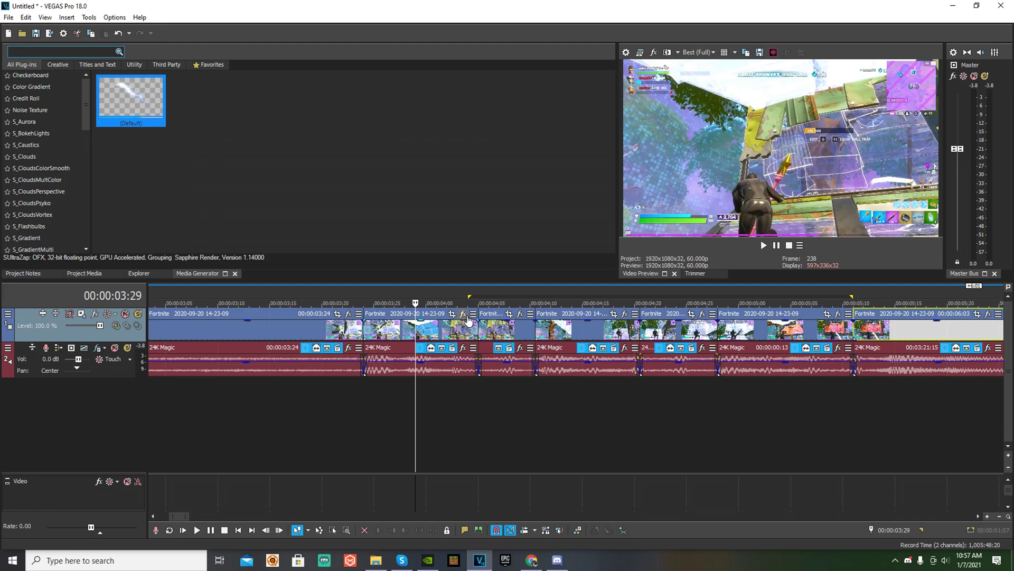
left_click(465, 315)
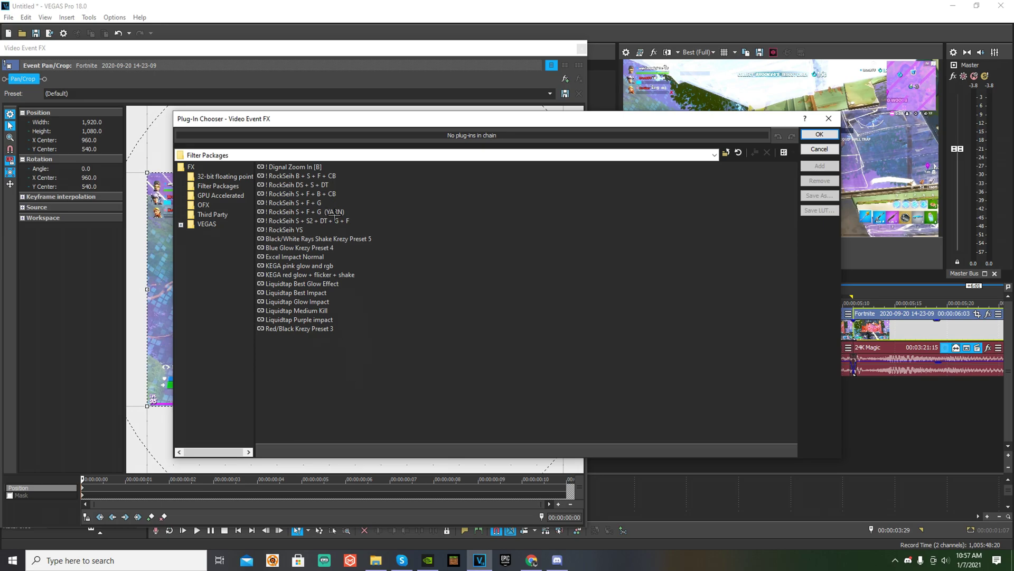
left_click(302, 167)
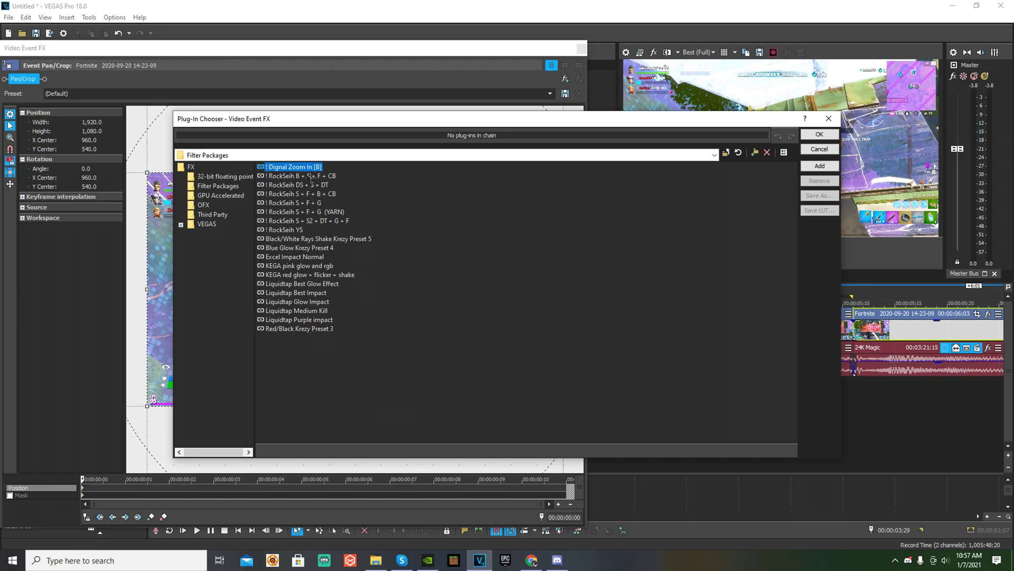
left_click(822, 168)
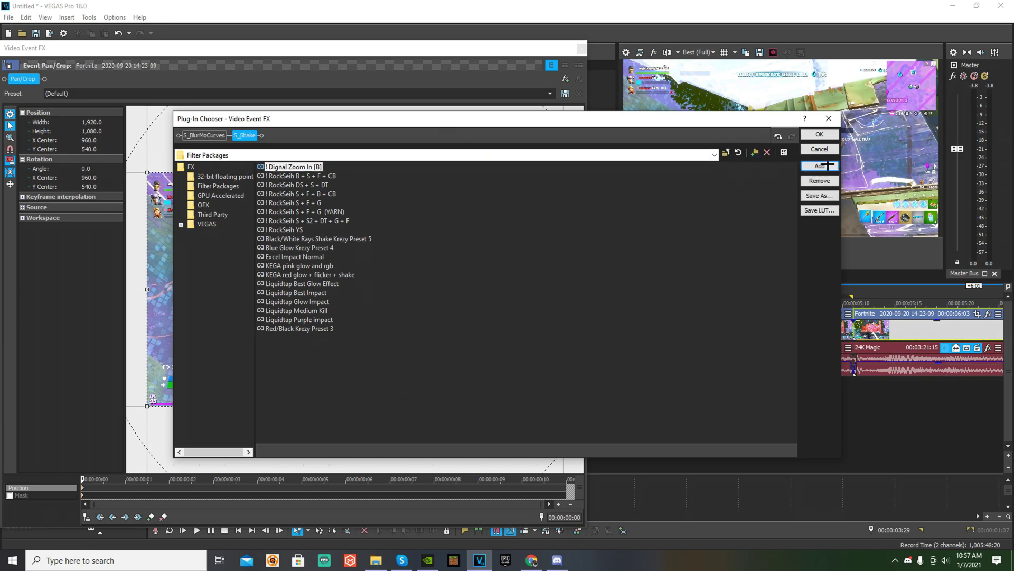
left_click(820, 135)
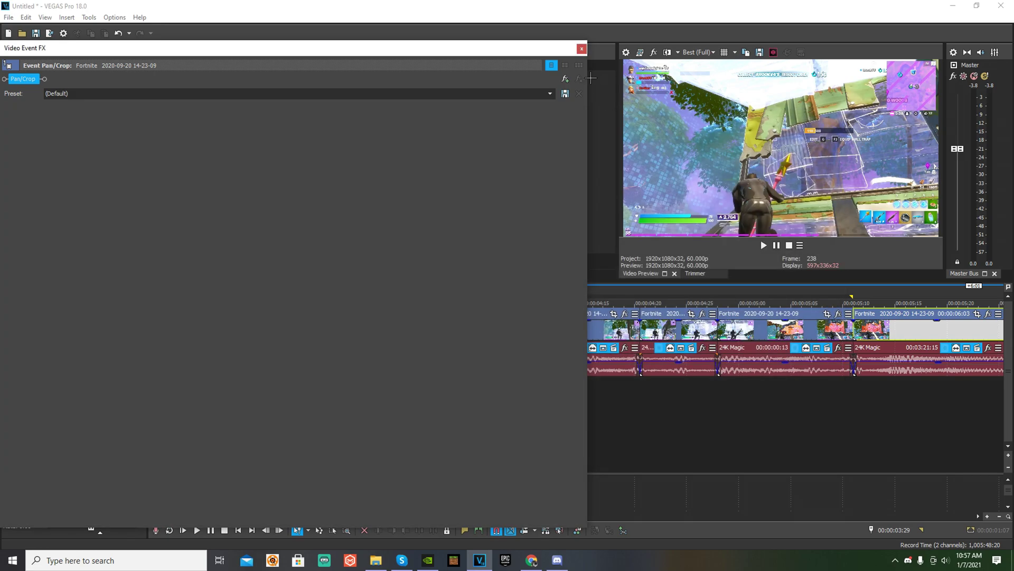
left_click(582, 49)
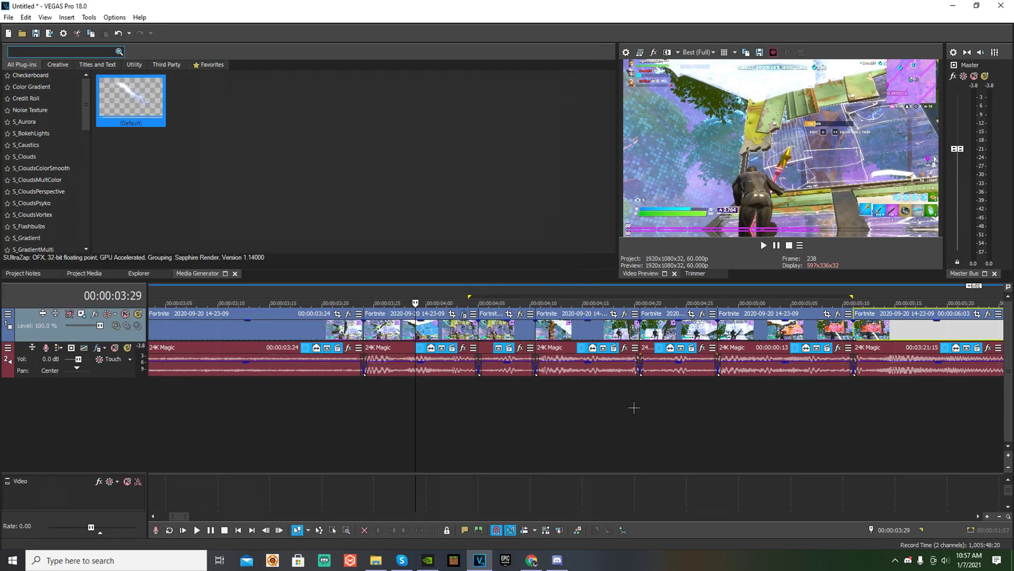
Save the project to the Desktop as "tutorial #1"
left_click_drag(424, 393, 601, 393)
left_click(9, 20)
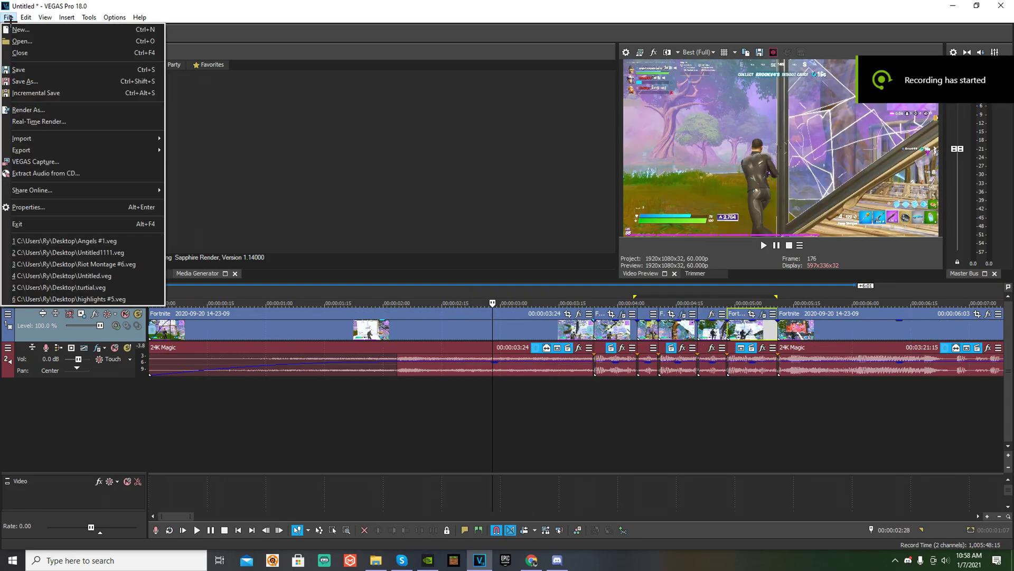
left_click(339, 437)
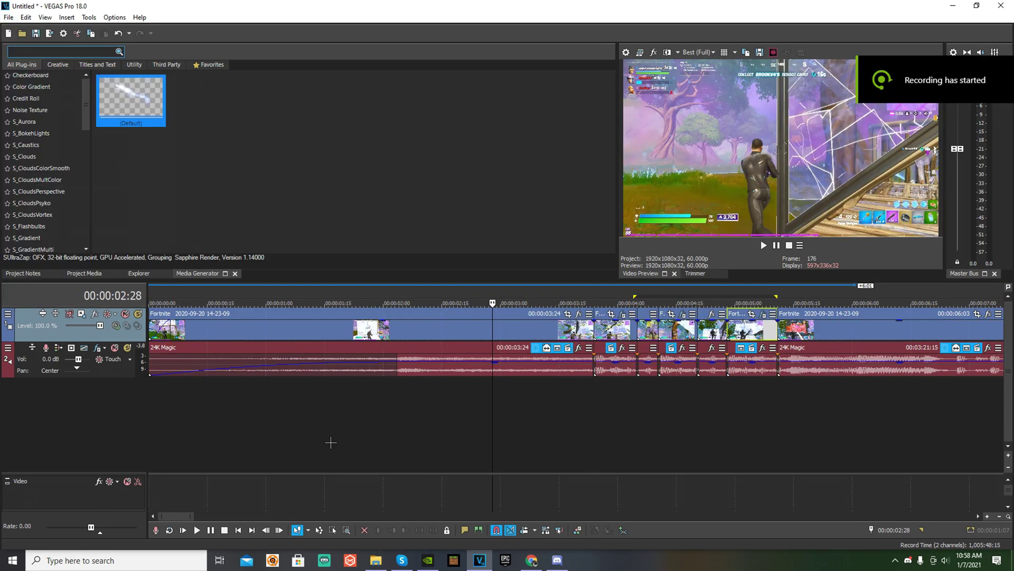
left_click(10, 18)
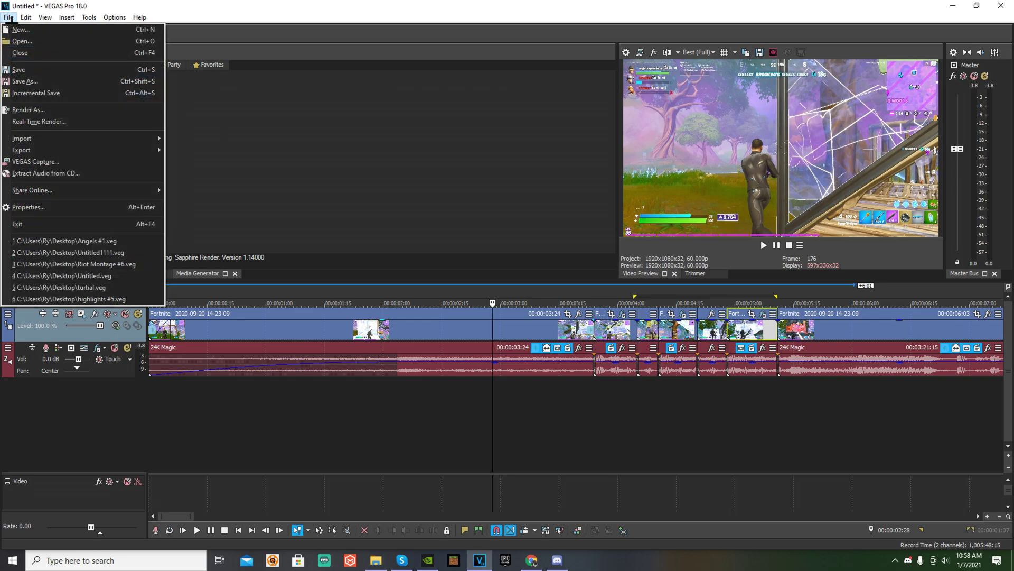
left_click(25, 71)
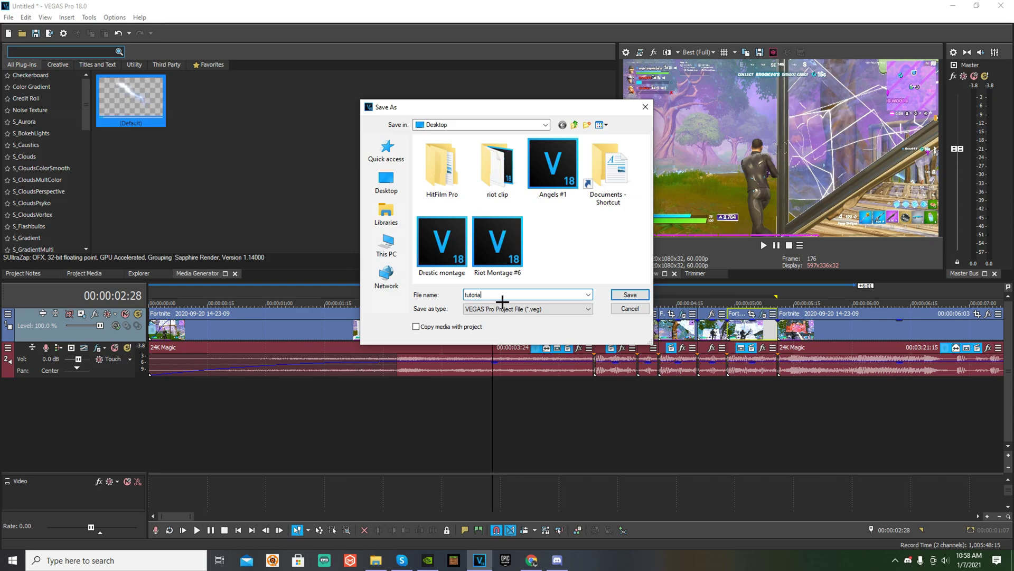
left_click(630, 294)
Play the Fortnite clip up to the 200-damage shot and place a marker there at 00:00:06:01
scroll(559, 364, "up", 4)
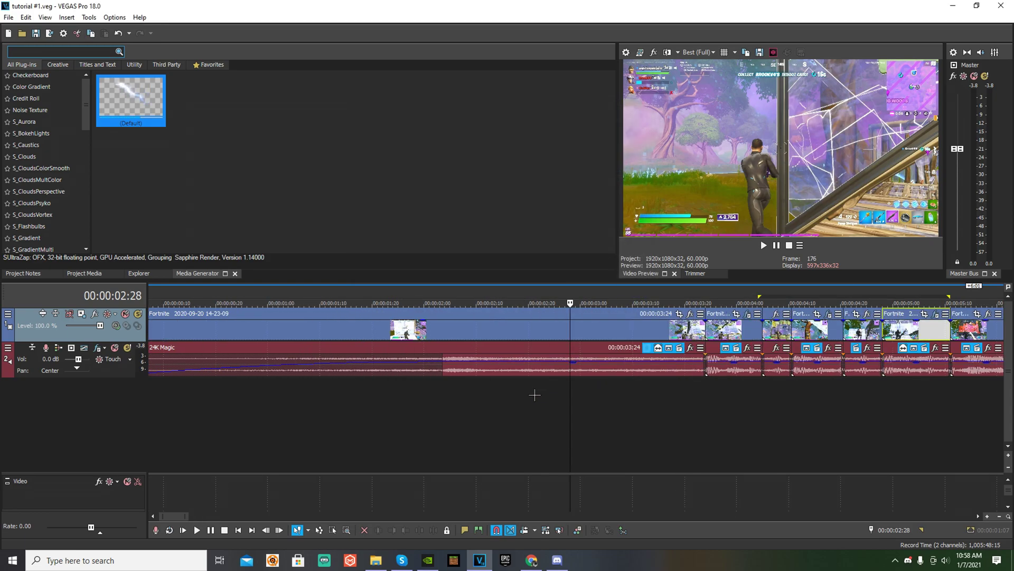
left_click_drag(182, 519, 185, 519)
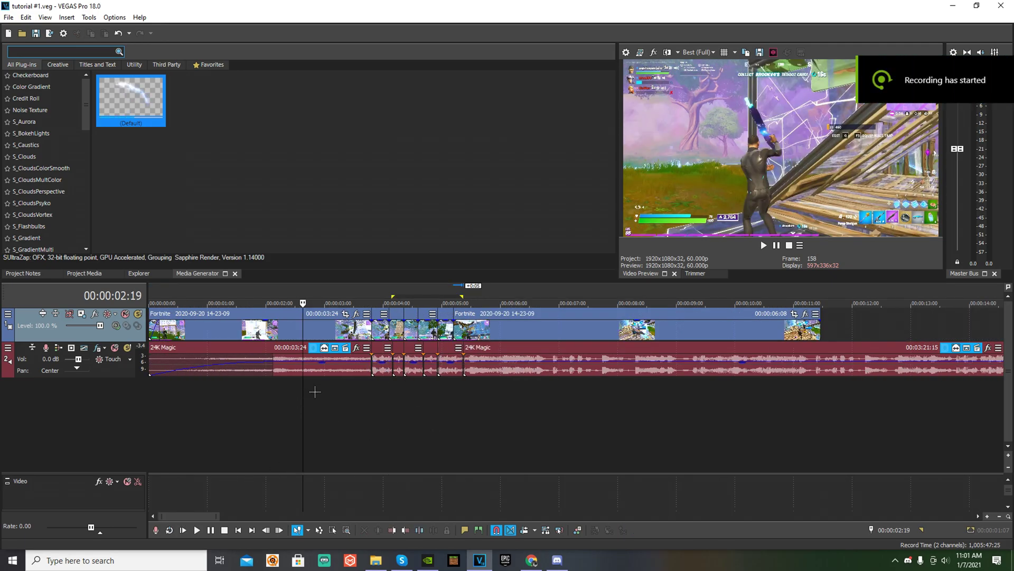
left_click_drag(312, 388, 492, 390)
left_click(764, 245)
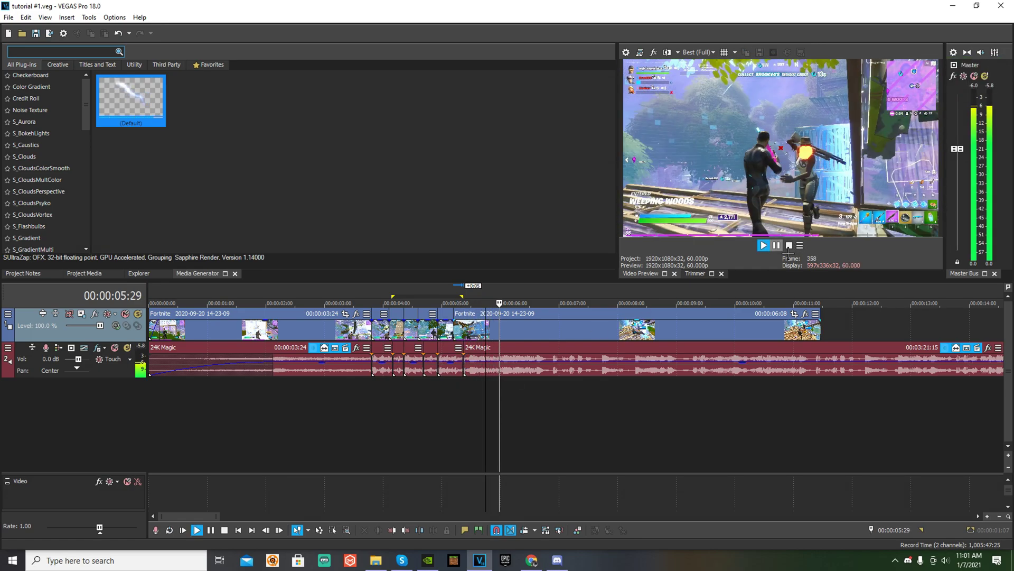
left_click_drag(523, 396, 507, 390)
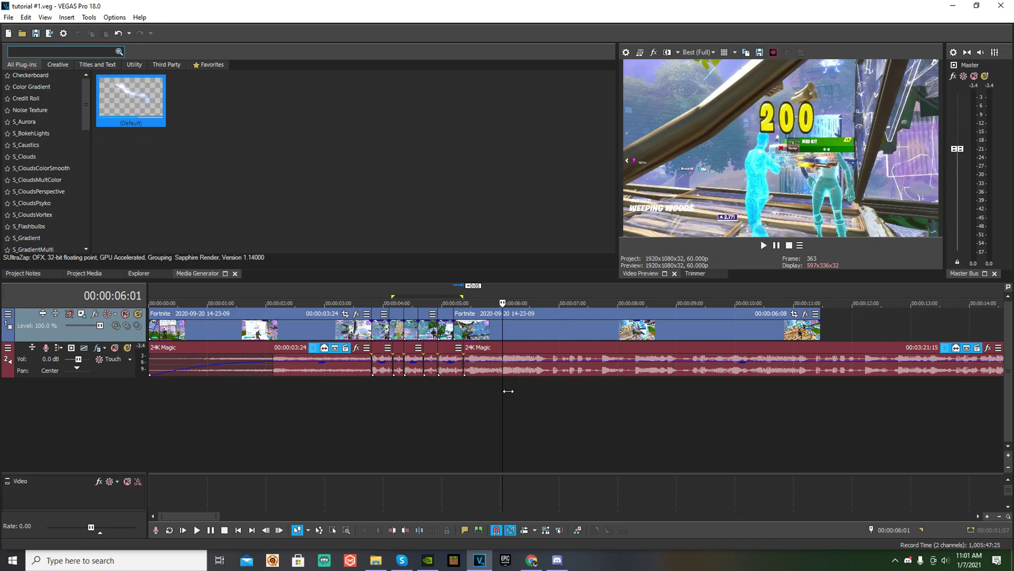
scroll(509, 395, "up", 2)
scroll(508, 394, "up", 3)
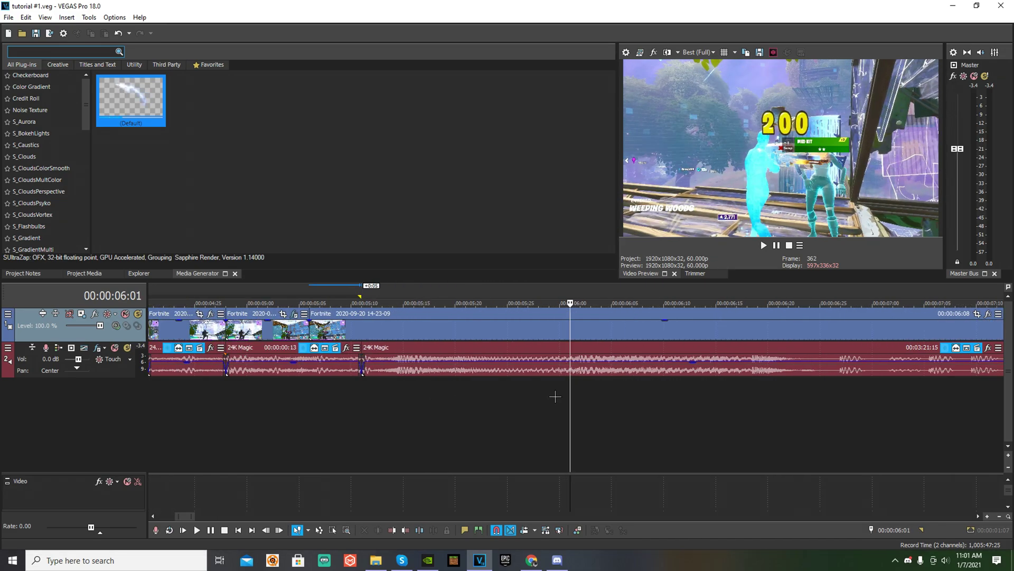
left_click(575, 334)
left_click(465, 530)
scroll(512, 475, "down", 3)
scroll(513, 470, "down", 2)
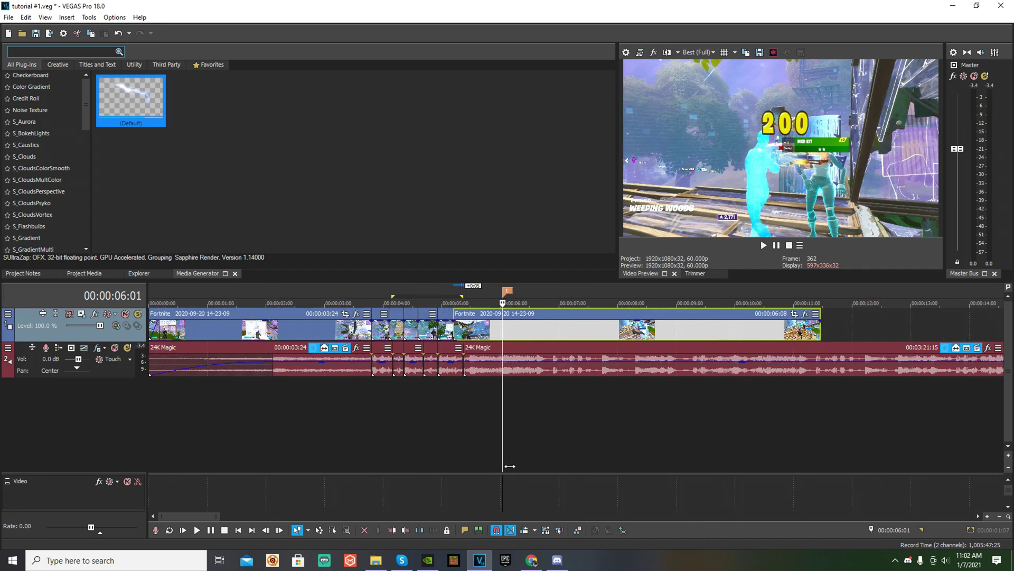
Try a marker and a split on the Fortnite clip at 00:00:05:16, and undo both
scroll(516, 446, "up", 3)
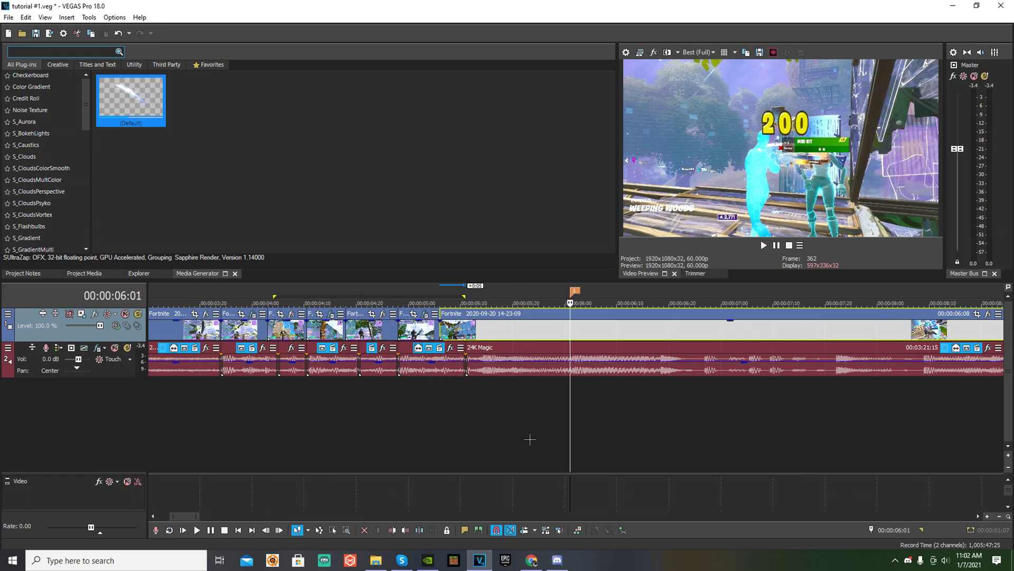
key("j")
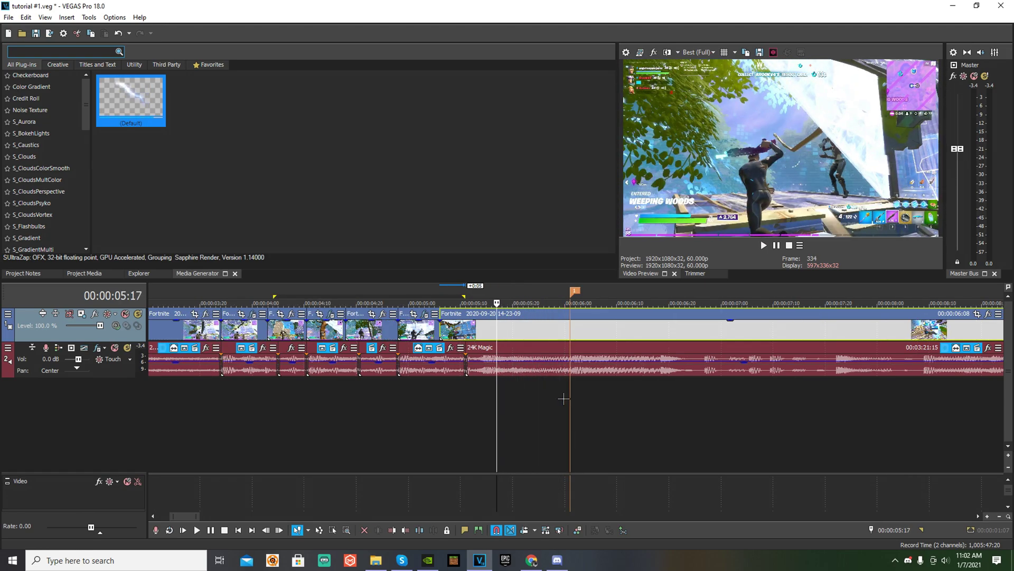
left_click(467, 531)
mouse_move(492, 391)
left_mouse_down()
mouse_move(511, 390)
mouse_move(493, 402)
mouse_move(570, 399)
left_mouse_up()
left_click(420, 530)
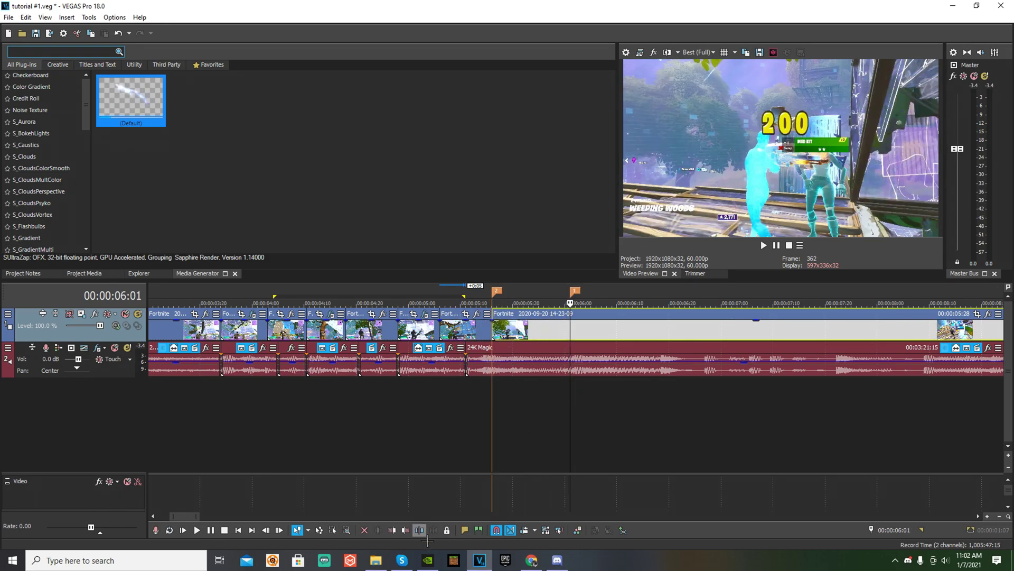
key("ctrl+z")
key("ctrl+z")
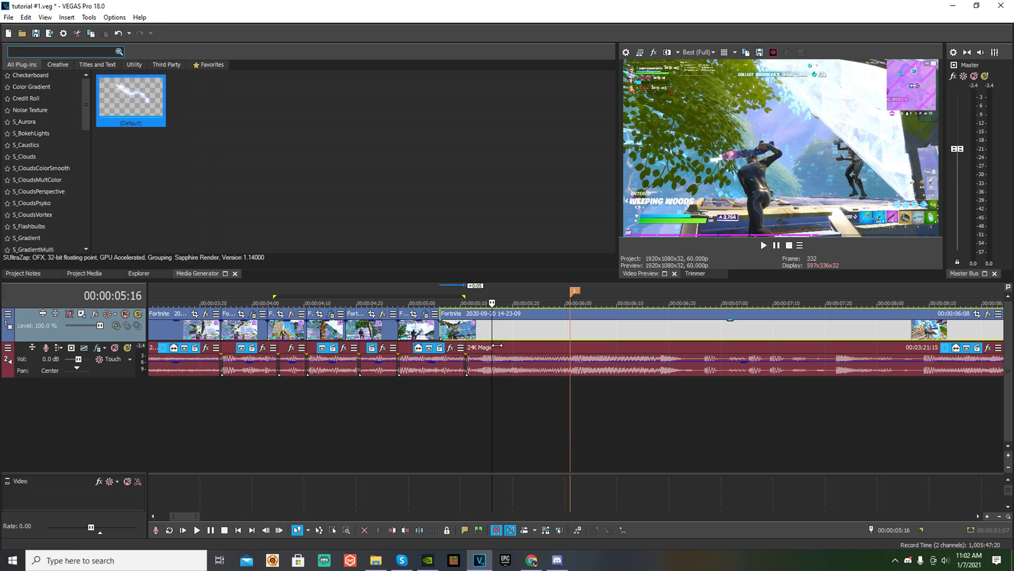
Add a marker at 00:00:05:16 and split the Fortnite clip both there and at the 00:00:06:01 marker
left_click(466, 530)
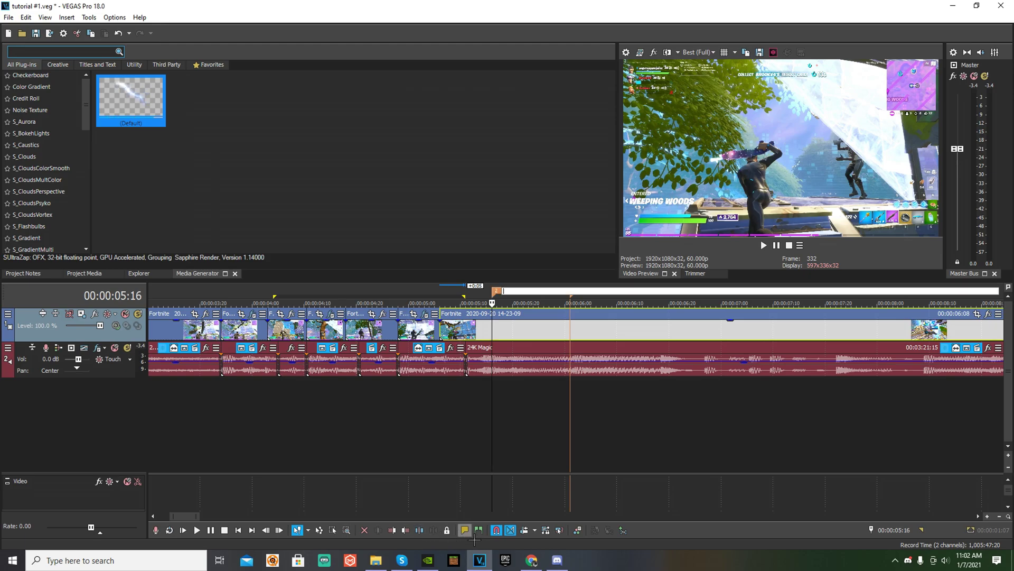
mouse_move(497, 388)
left_mouse_down()
mouse_move(518, 391)
mouse_move(501, 383)
left_mouse_up()
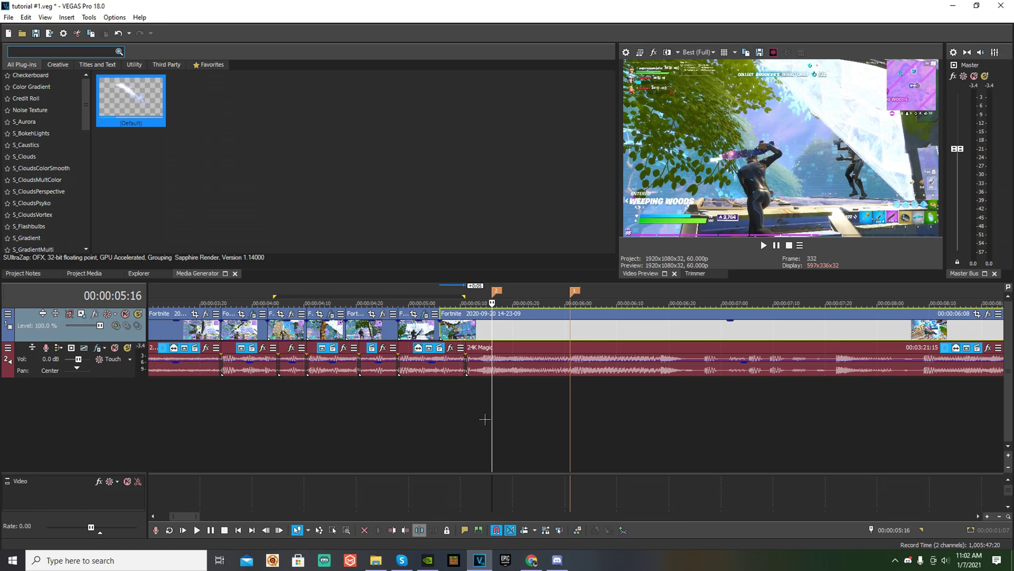
key("s")
left_click_drag(496, 399, 570, 397)
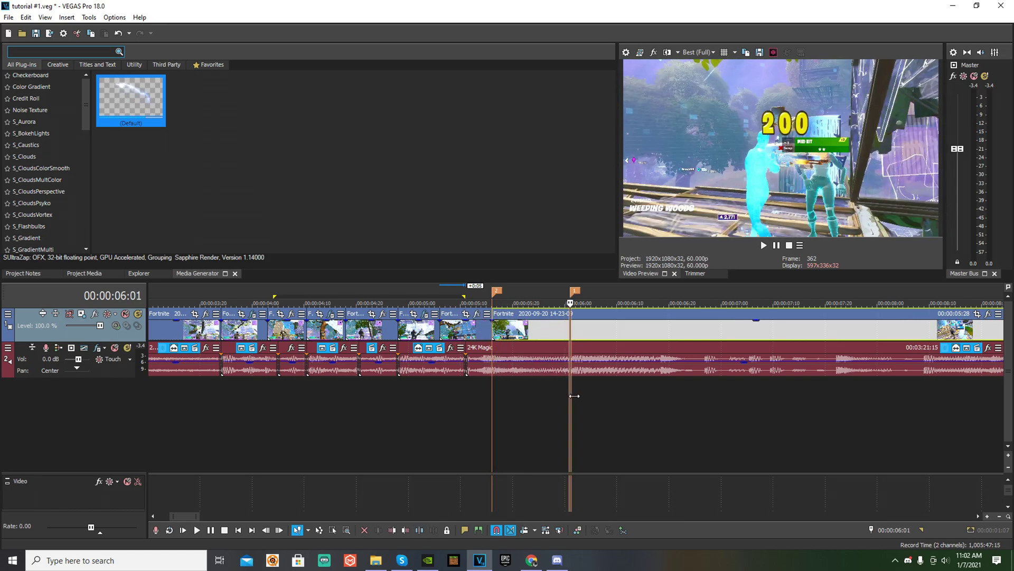
left_click(419, 530)
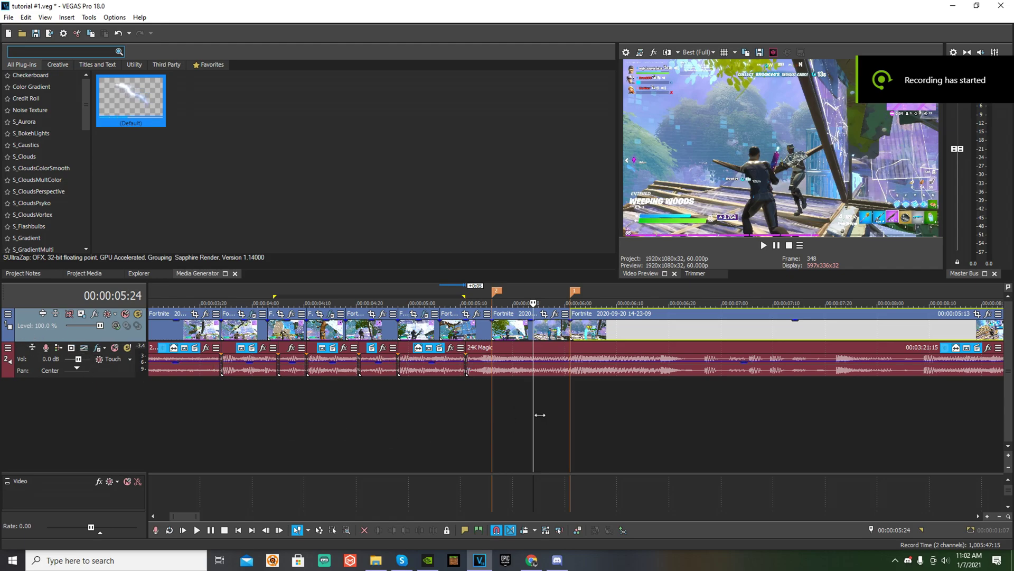
Insert a video track above the Fortnite track and copy the segment between the two markers onto it
right_click(102, 341)
left_click(132, 356)
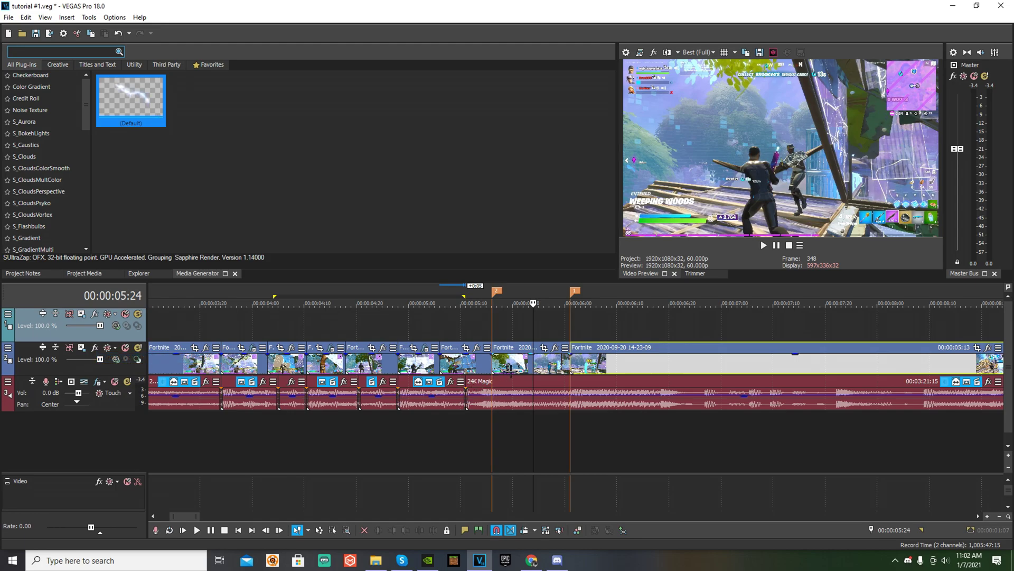
left_click(520, 378)
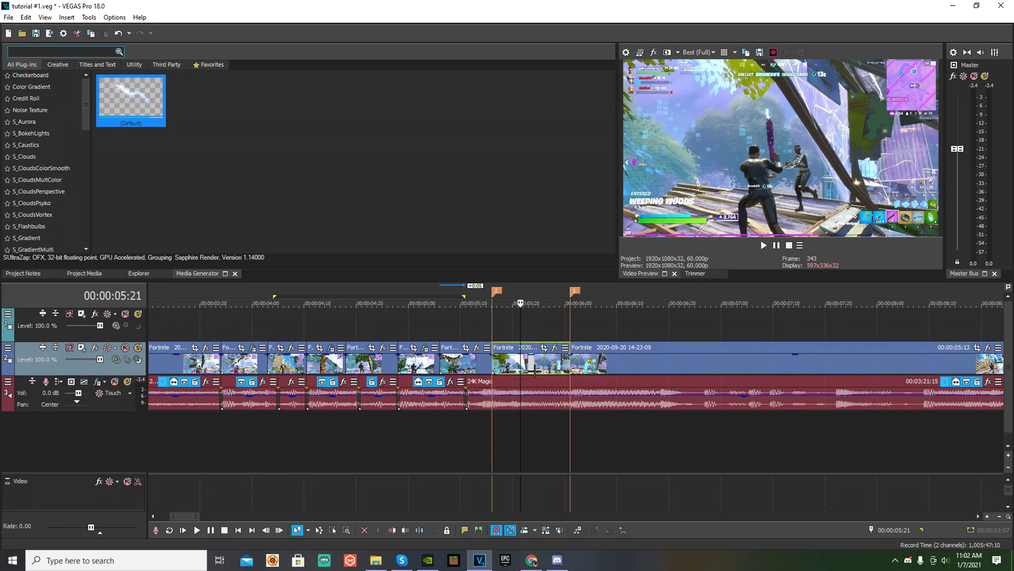
right_click(537, 370)
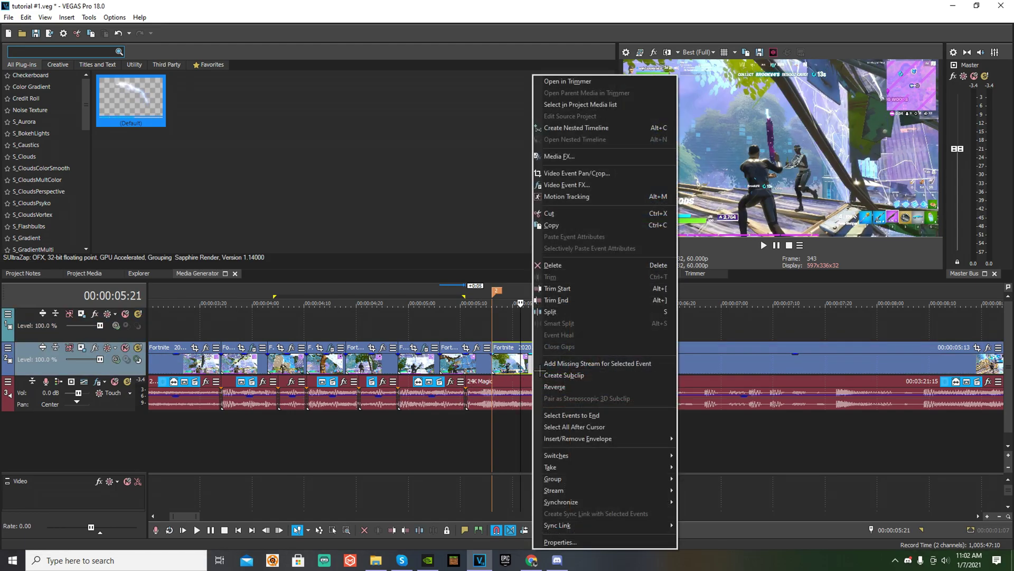
left_click(551, 225)
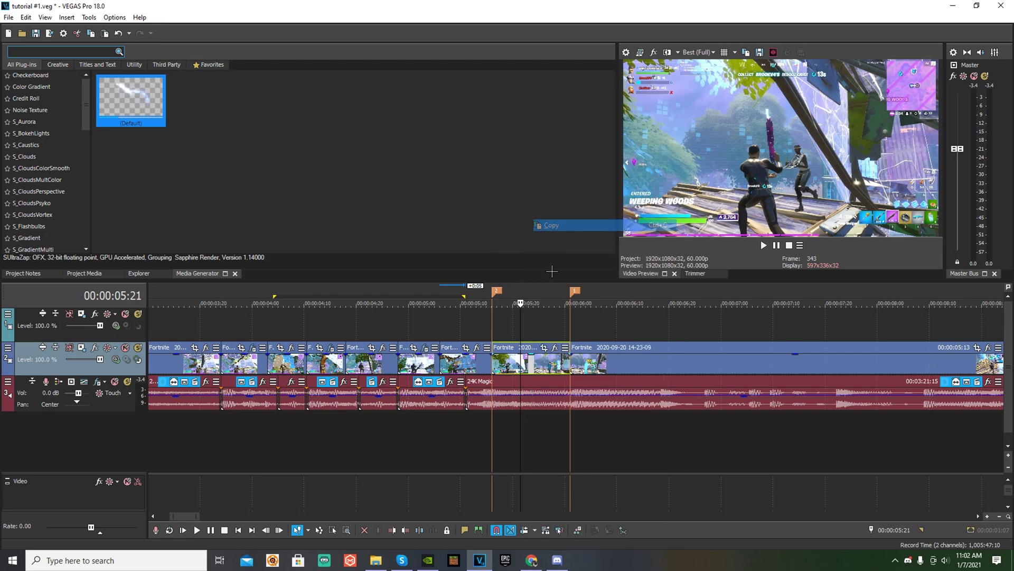
left_click(546, 328)
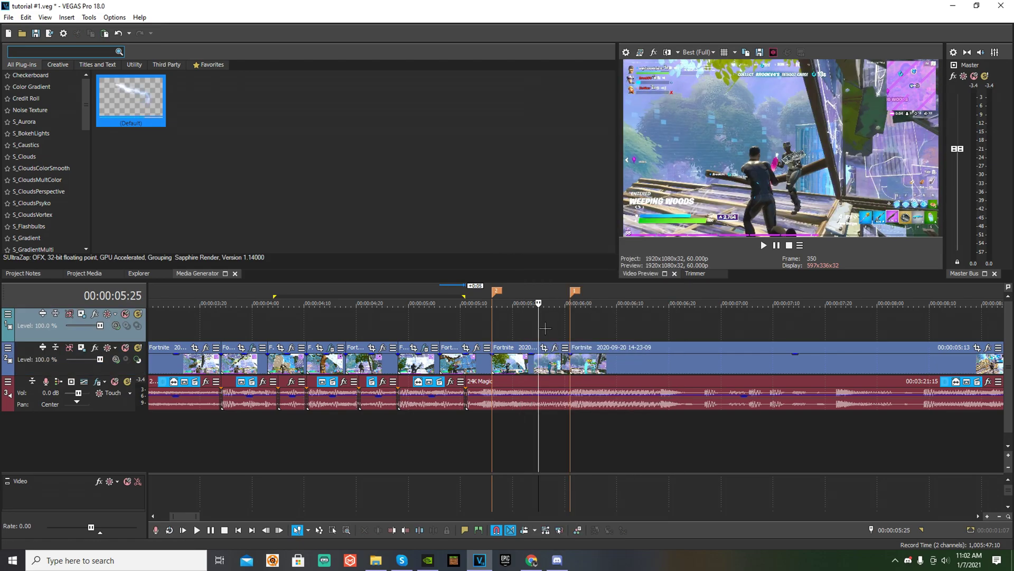
key("ctrl+v")
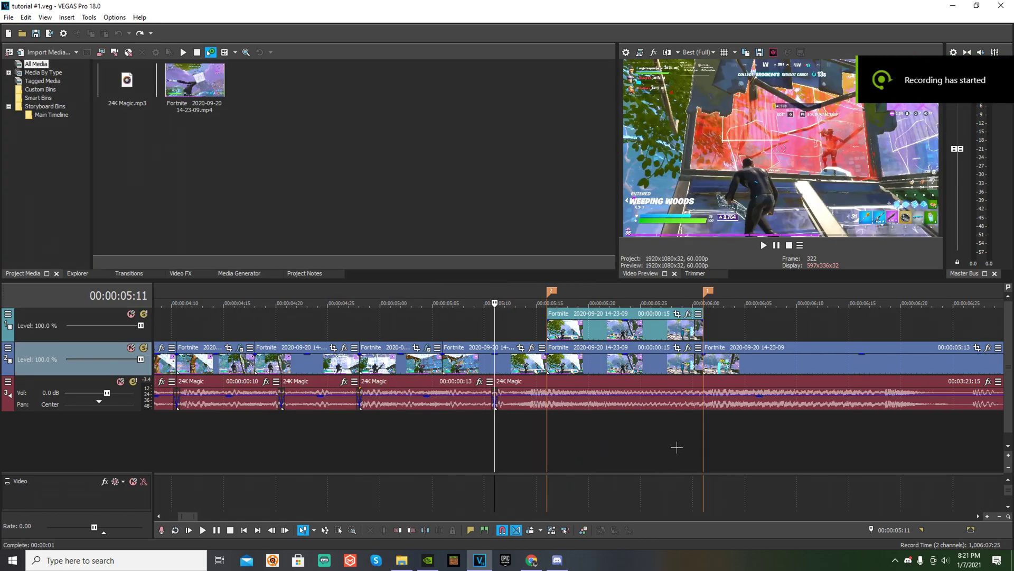
Open Pan/Crop for the upper copy of the Fortnite segment and enlarge its crop frame to 2,615 × 1,471 at 00:00:00:01
left_click(599, 438)
left_click(595, 335)
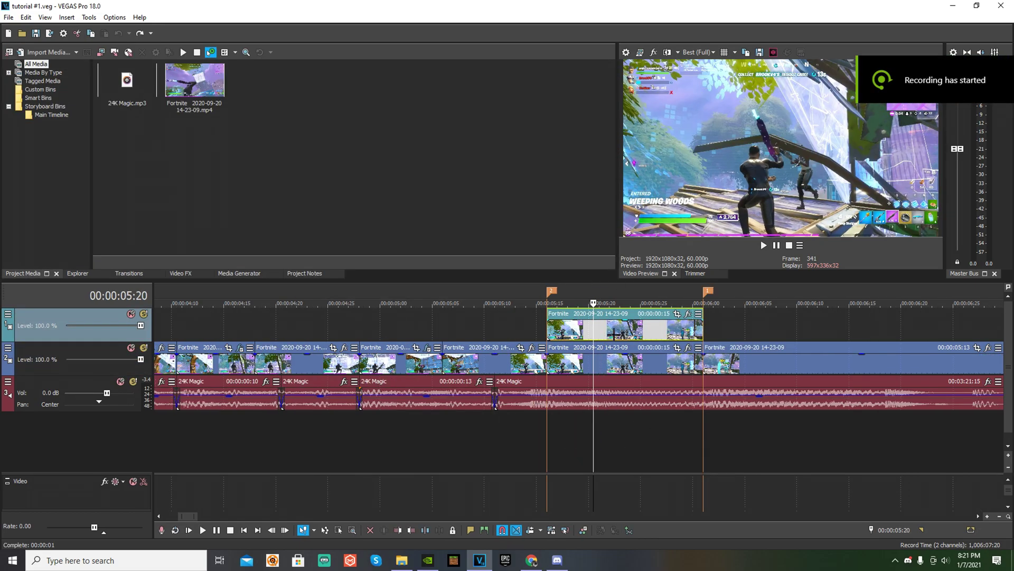
scroll(613, 334, "up", 1)
scroll(586, 336, "down", 2)
scroll(581, 337, "up", 2)
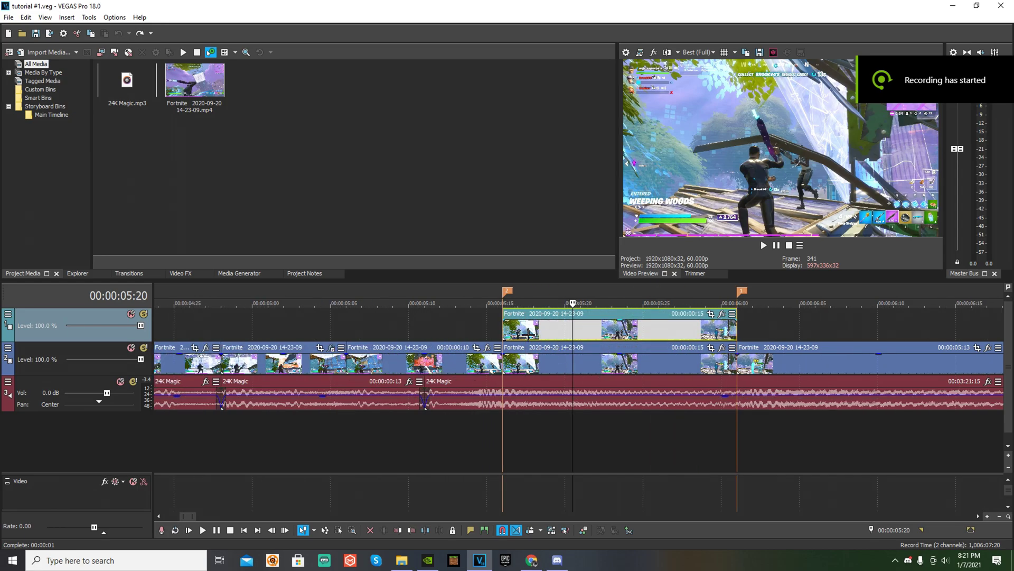
left_click(565, 364)
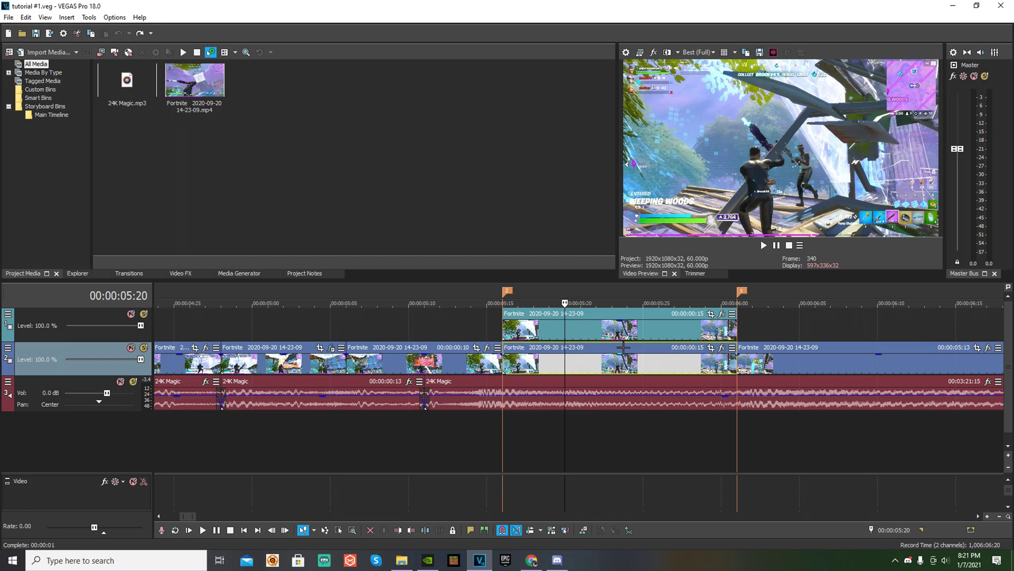
left_click(596, 330)
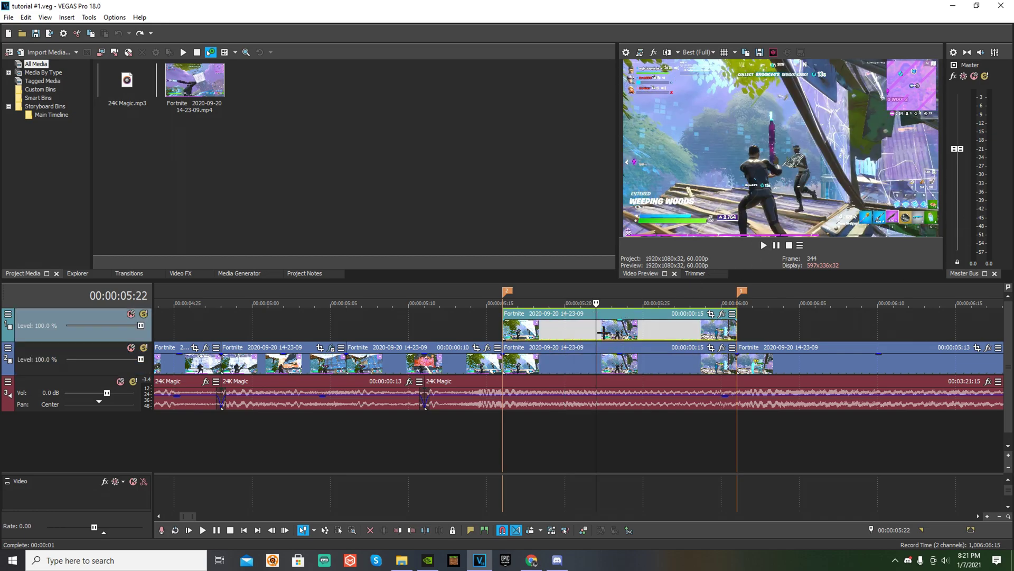
left_click(712, 314)
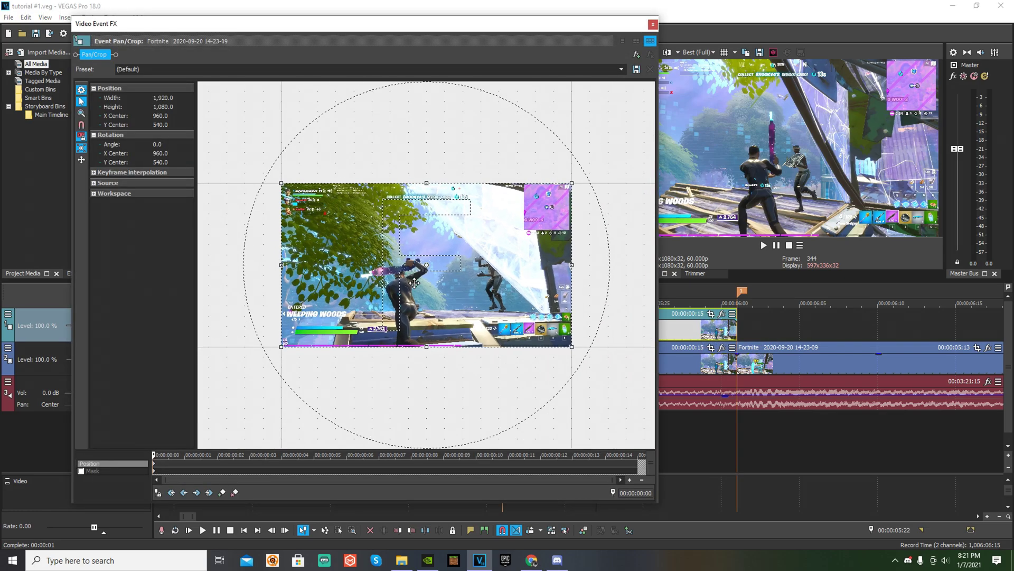
left_click(193, 472)
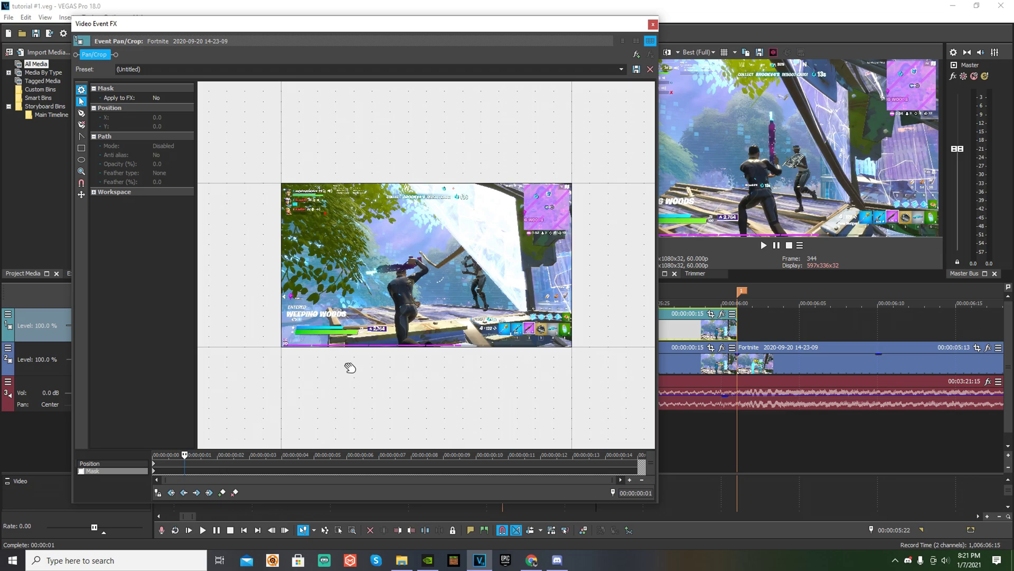
scroll(433, 358, "down", 2)
left_click(114, 463)
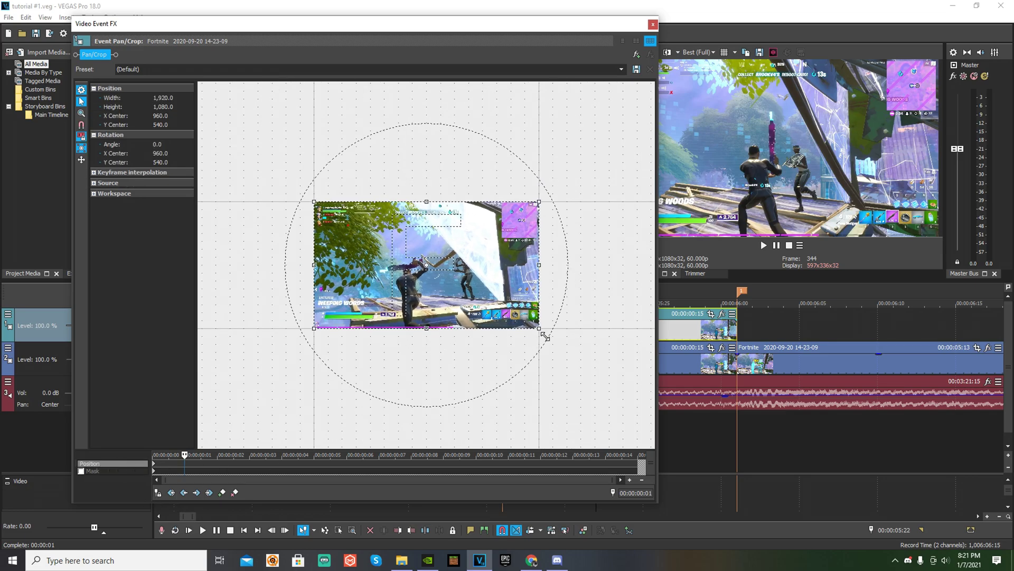
left_click_drag(544, 334, 584, 374)
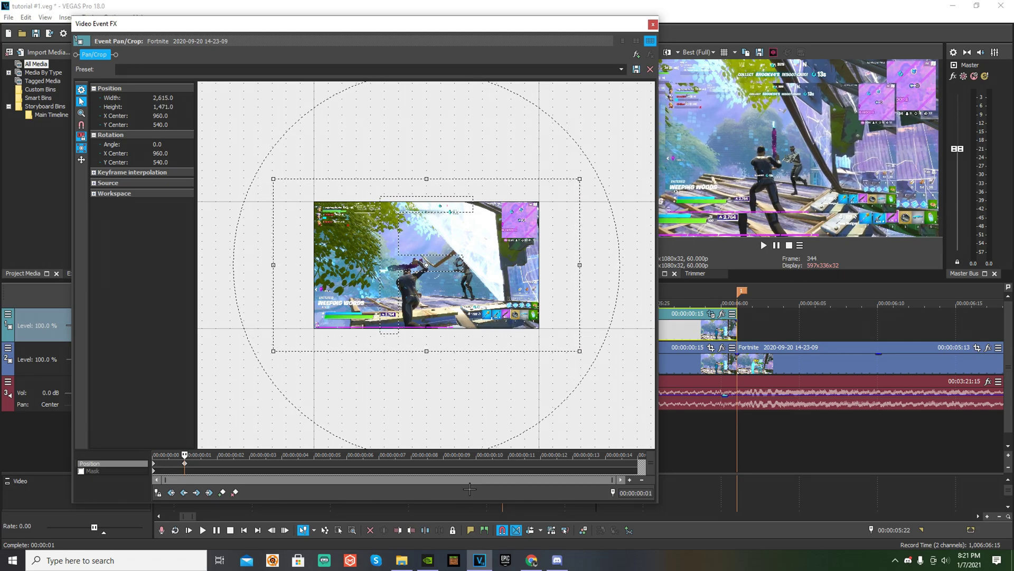
Add a Pan/Crop keyframe at 00:00:00:14 with a smaller crop frame, close the editor, and check the upper segment in the preview
left_click(614, 472)
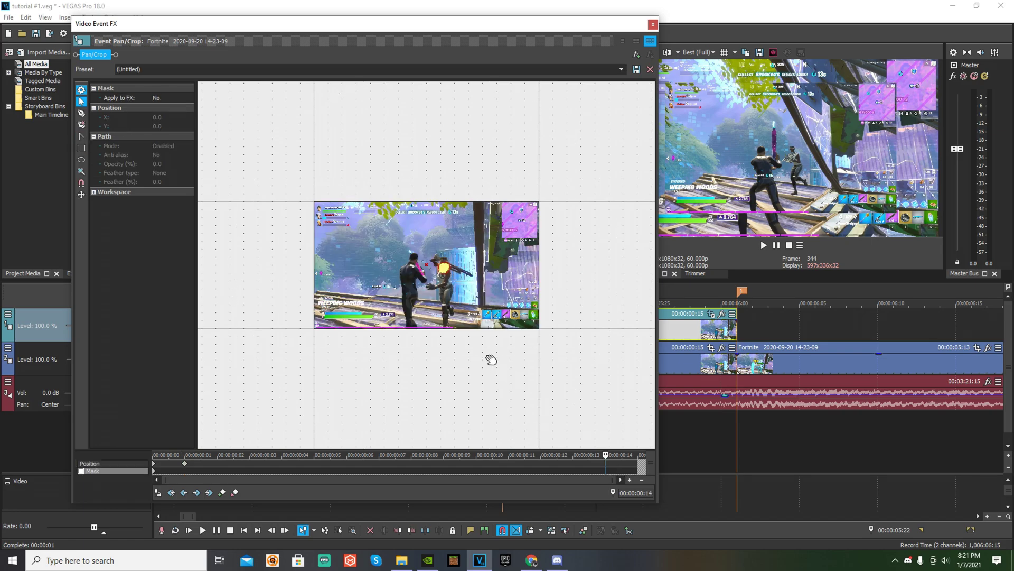
left_click(120, 464)
left_click_drag(586, 359, 558, 336)
left_click(653, 24)
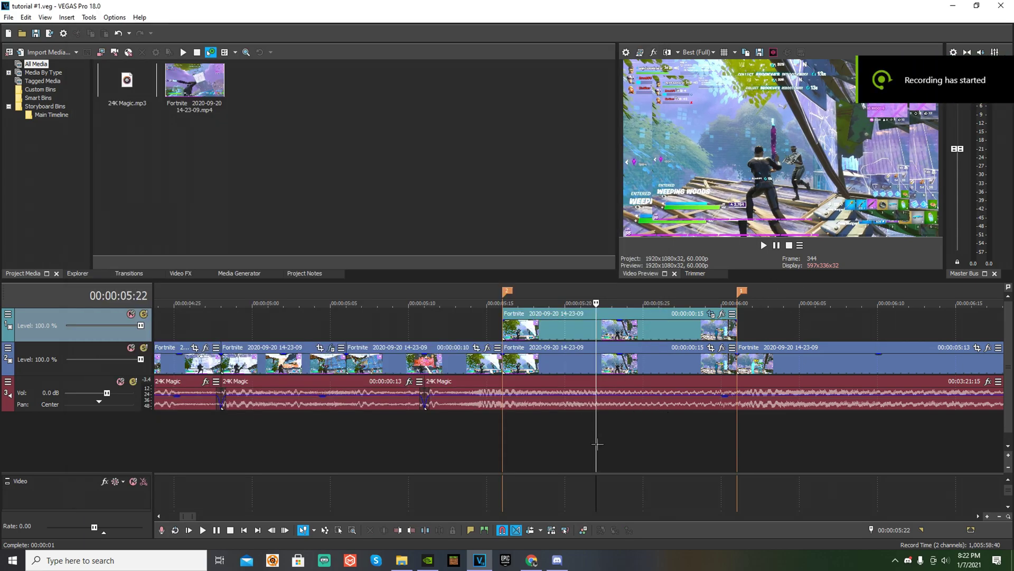
left_click(612, 434)
left_click(551, 437)
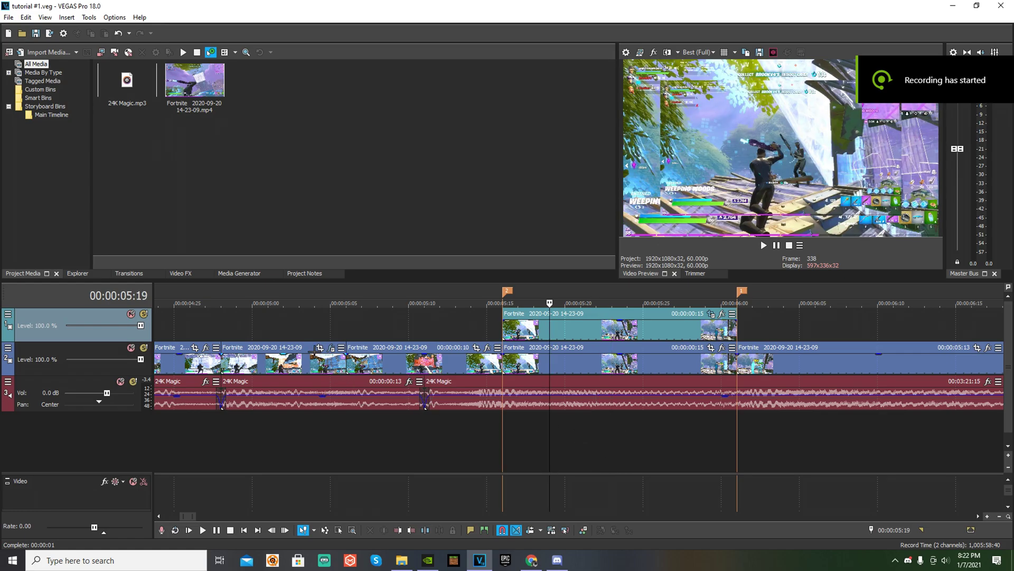
Find the uni.Ecto video effect and apply its default preset to the upper Fortnite segment
left_click(181, 273)
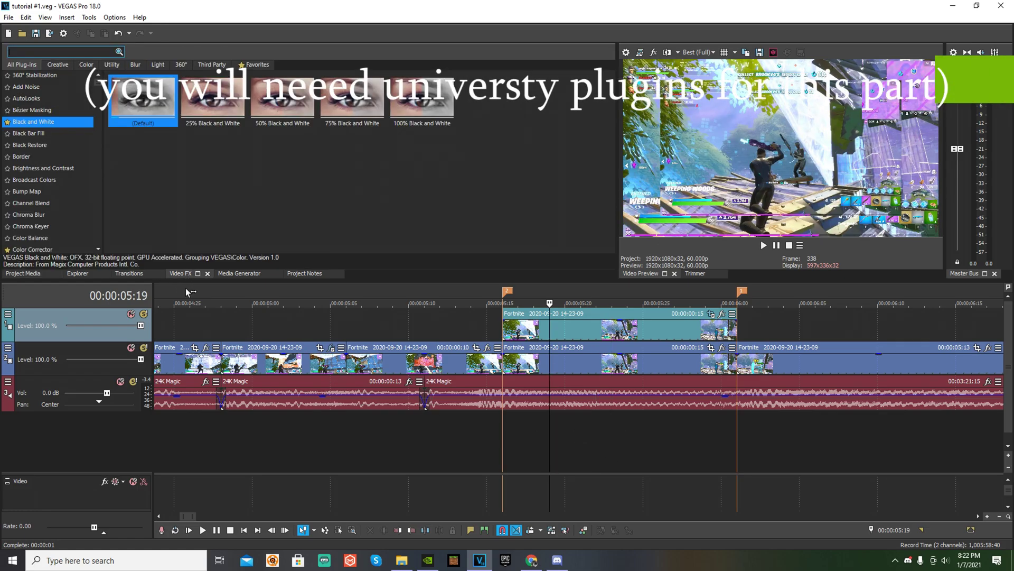
scroll(81, 157, "down", 1)
left_click(51, 52)
type("un")
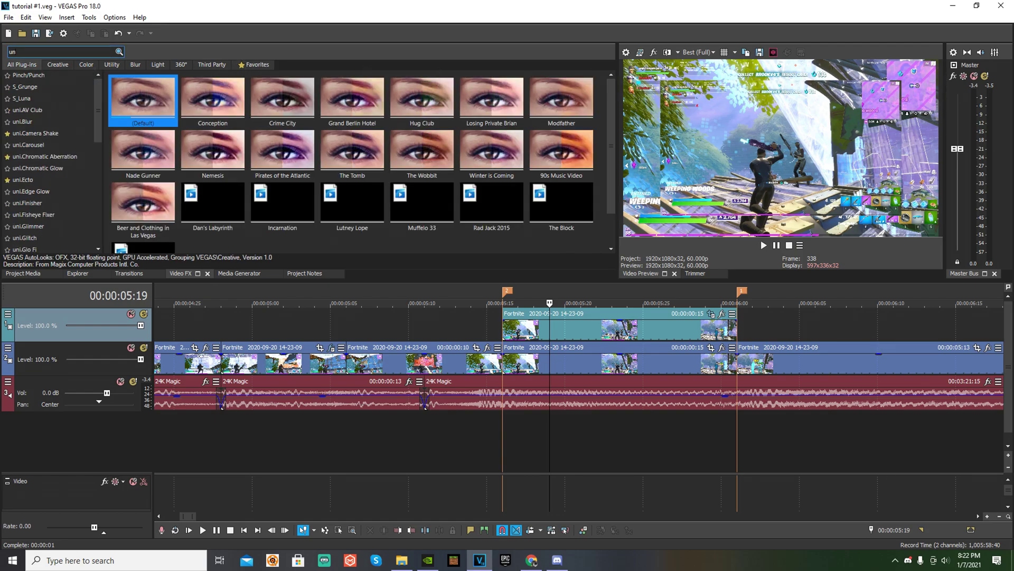
type("i.")
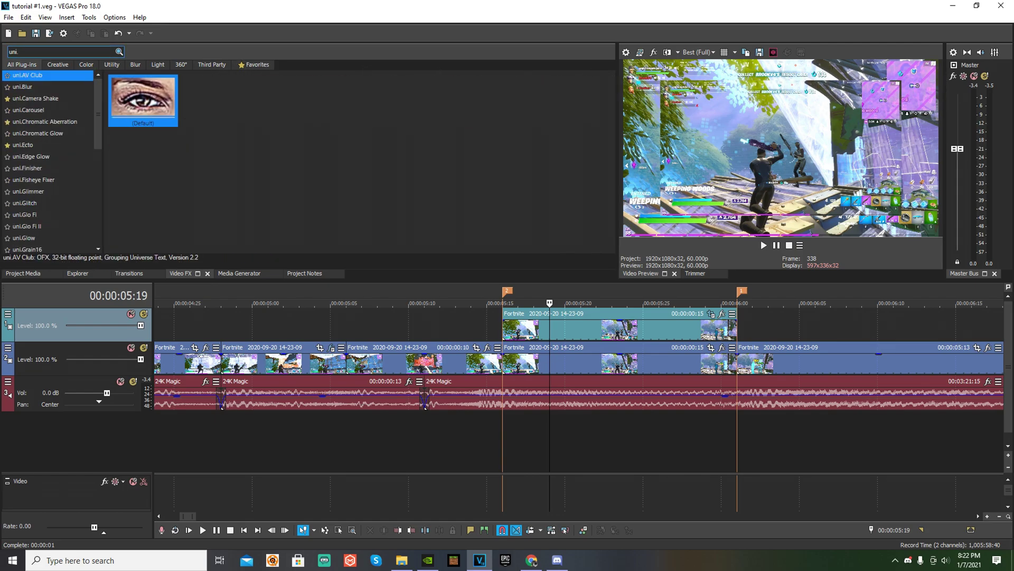
type("ec")
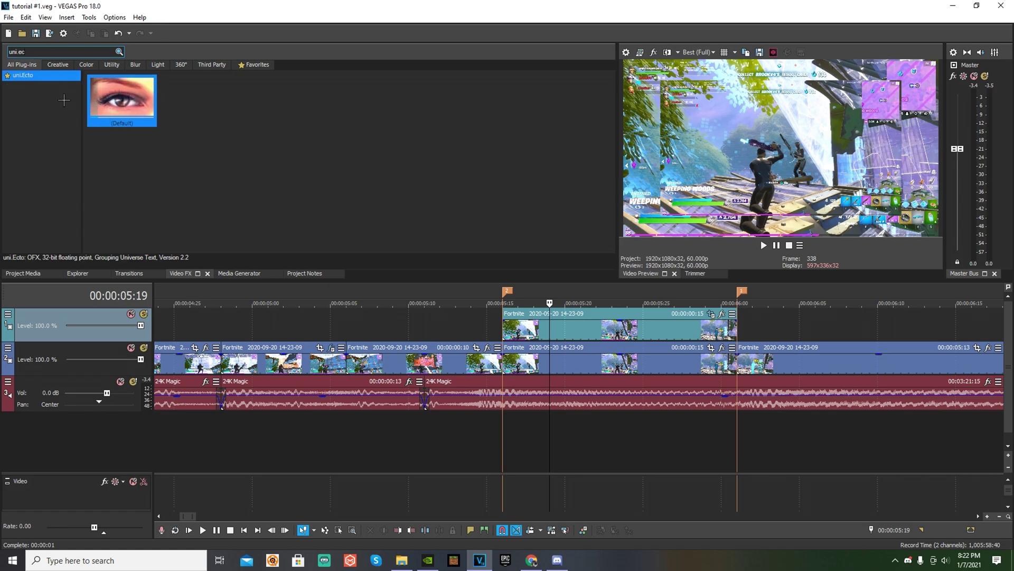
left_click_drag(121, 99, 564, 315)
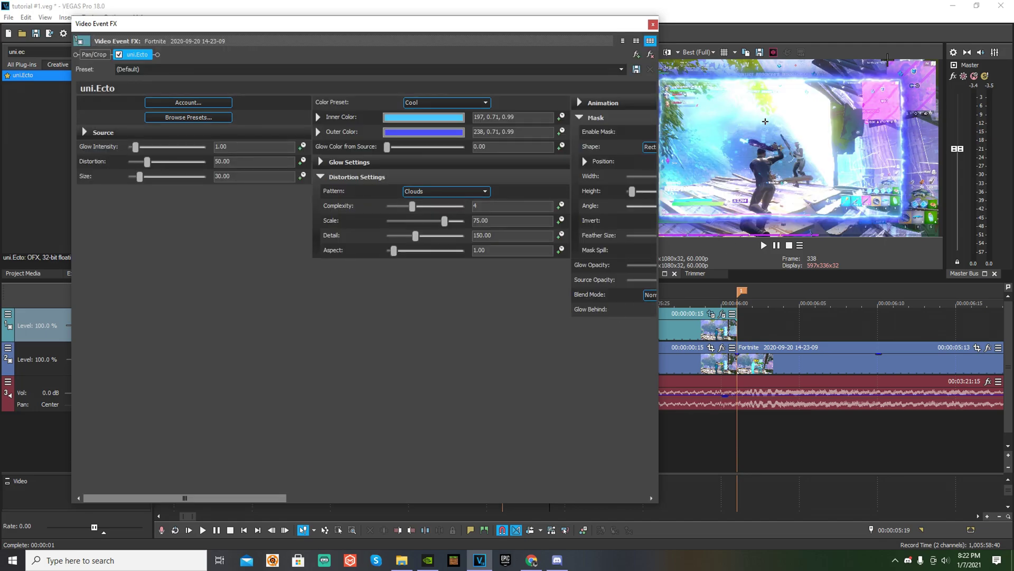
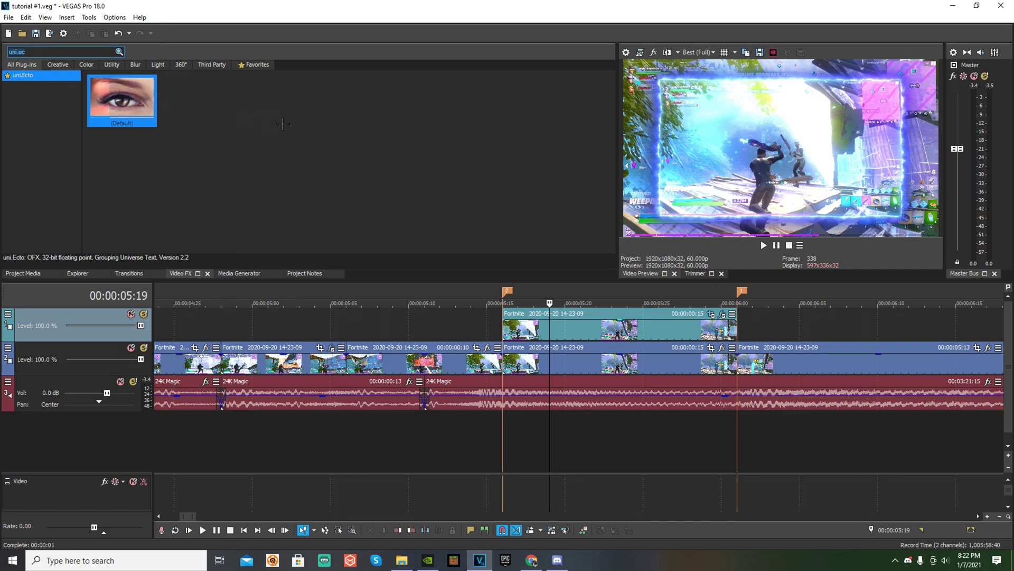
Search the video effects for "hue" and apply the default S_HueSatBright to the upper Fortnite segment
key("BackSpace")
key("BackSpace")
key("BackSpace")
key("BackSpace")
key("BackSpace")
key("BackSpace")
type("hue")
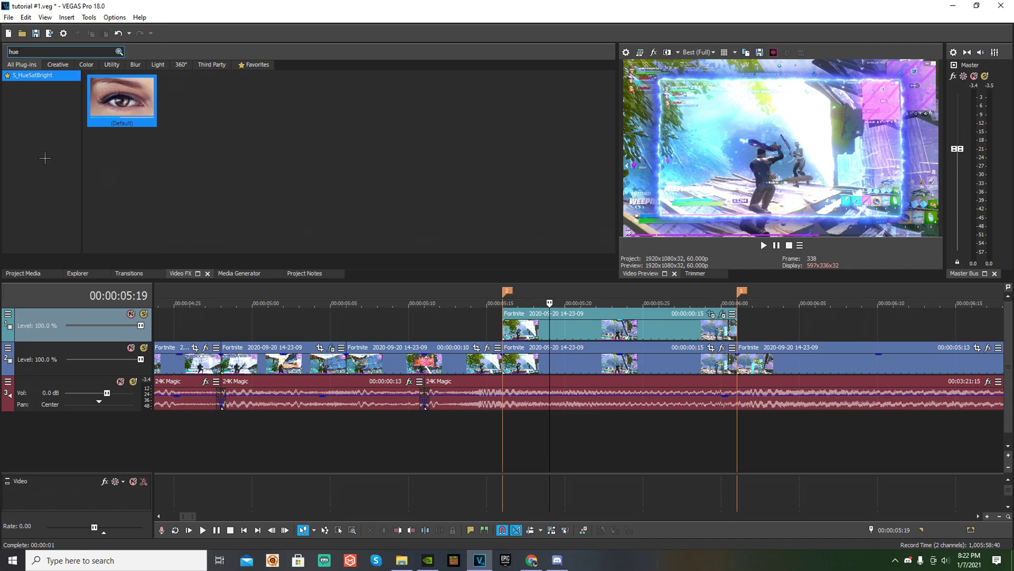
left_click(117, 99)
left_click_drag(561, 328, 558, 328)
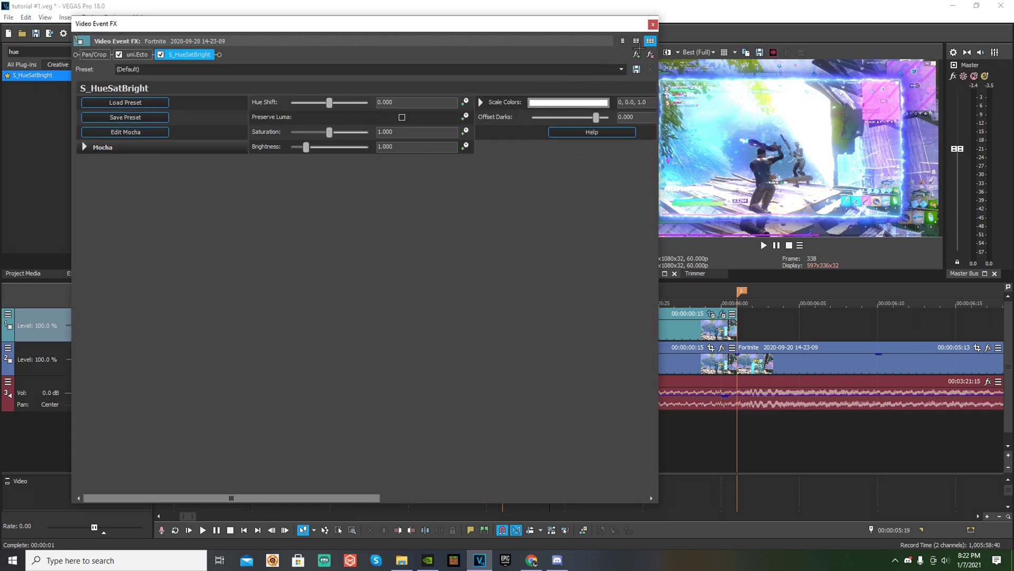
Animate the S_HueSatBright Hue Shift with a keyframe of 1.000 at 00:00:00:14, then close the effect window and check the preview
left_click(637, 42)
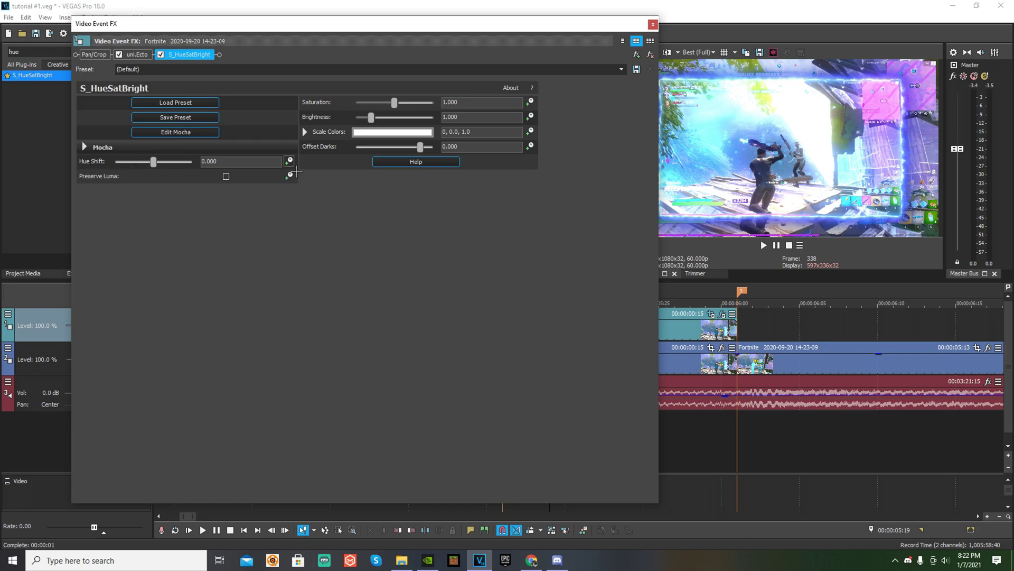
left_click(289, 161)
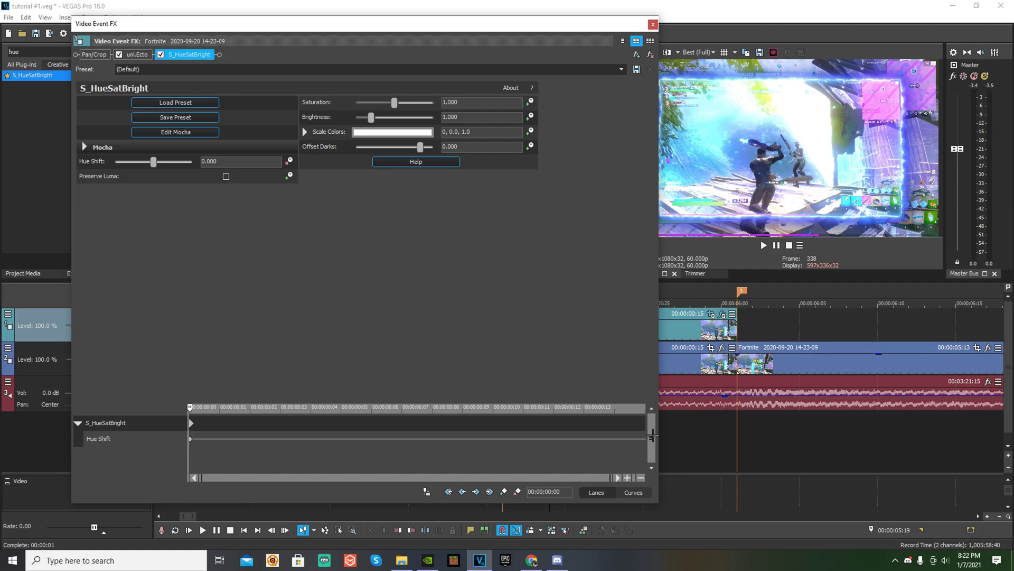
left_click(645, 428)
left_click(261, 164)
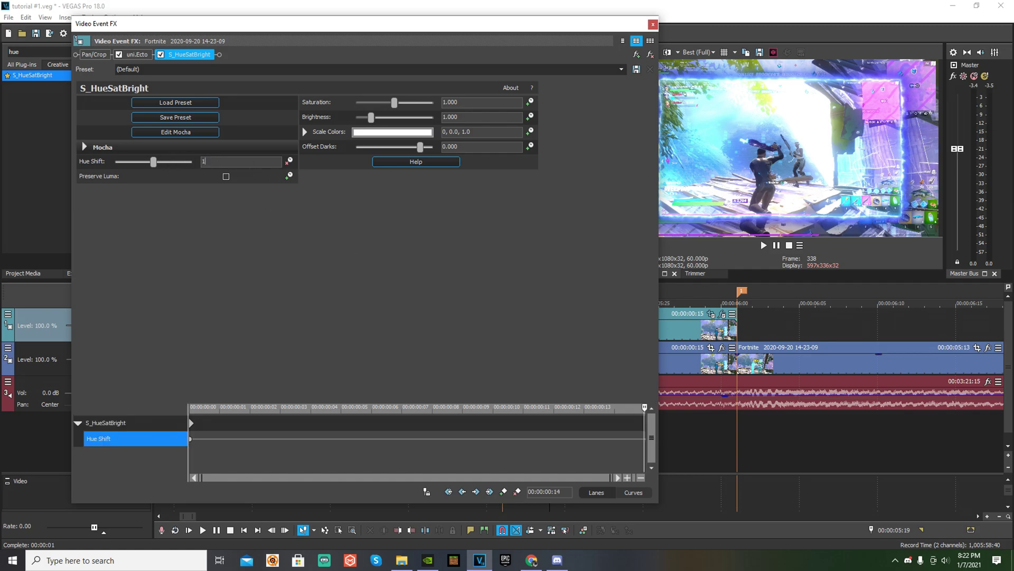
type("1.0")
key("Return")
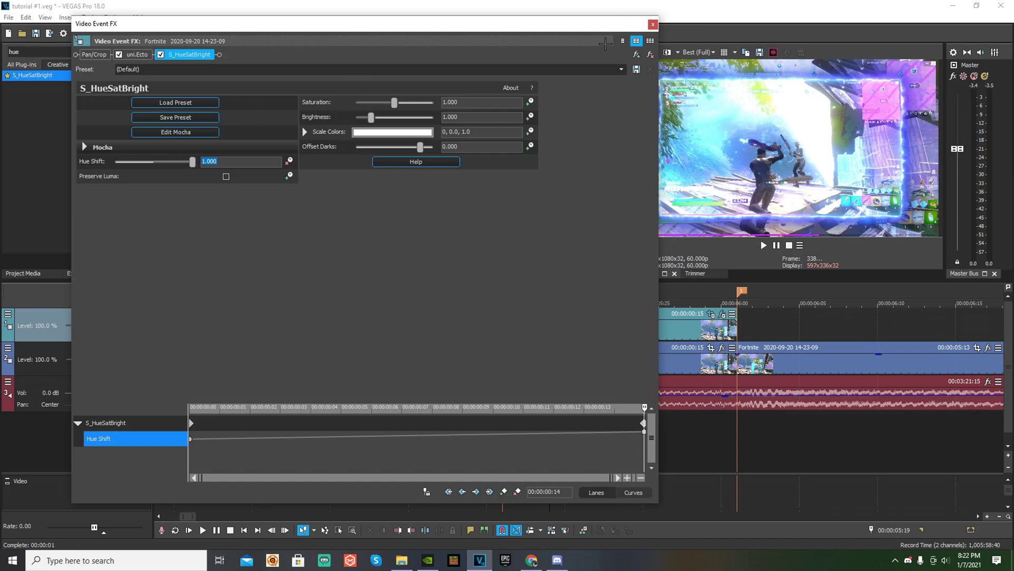
left_click(653, 24)
mouse_move(555, 434)
left_mouse_down()
mouse_move(652, 435)
mouse_move(557, 436)
left_mouse_up()
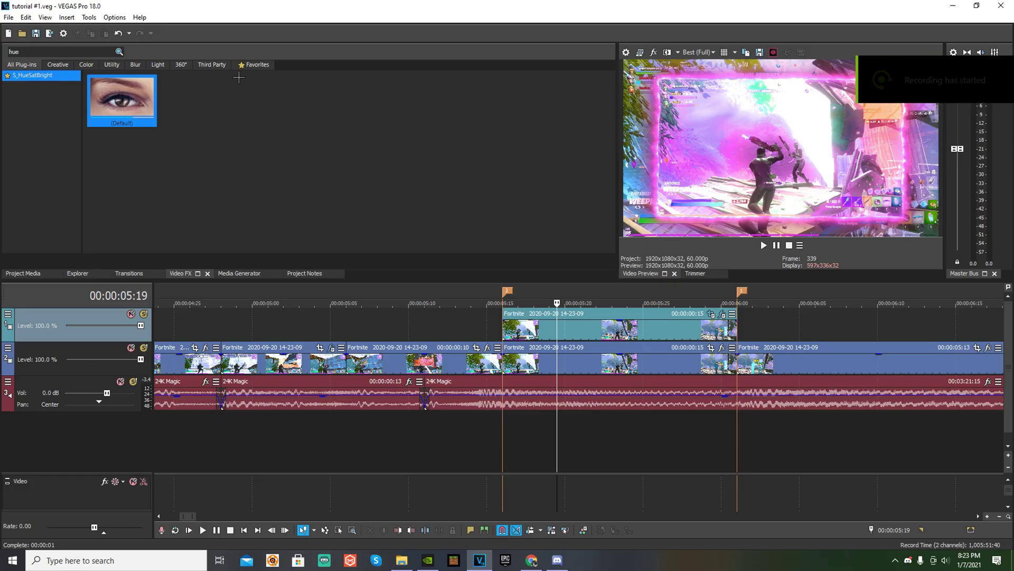
Search the video effects for "shake" and apply the default S_Shake to the upper Fortnite segment
left_click_drag(57, 54, 7, 54)
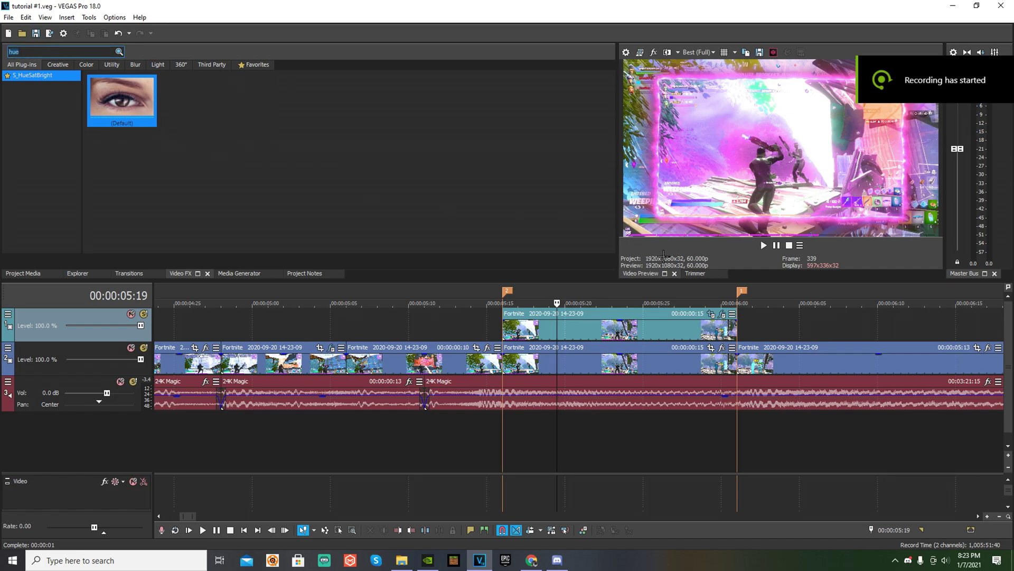
key("BackSpace")
key("BackSpace")
key("BackSpace")
type("sha")
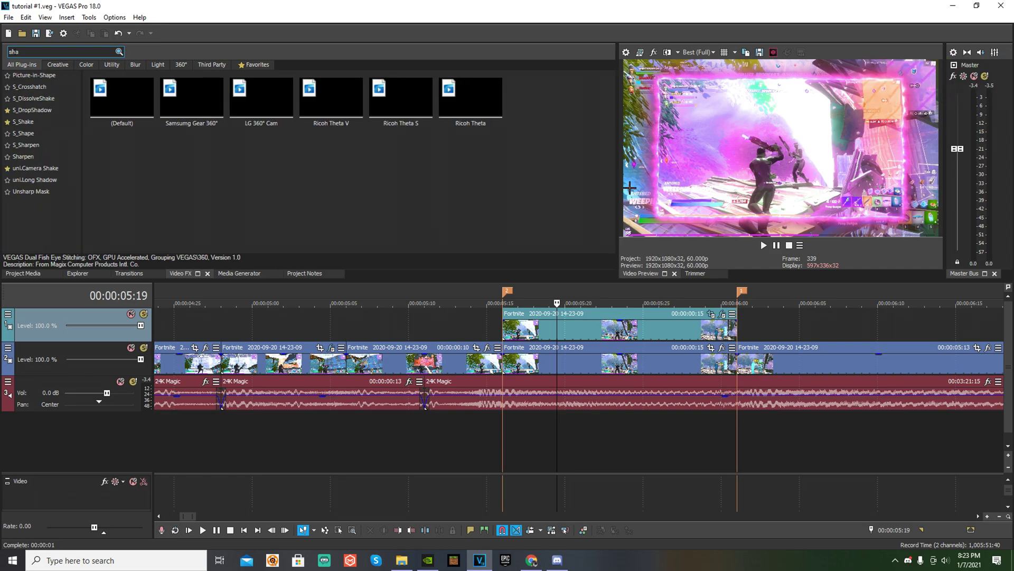
type("ke")
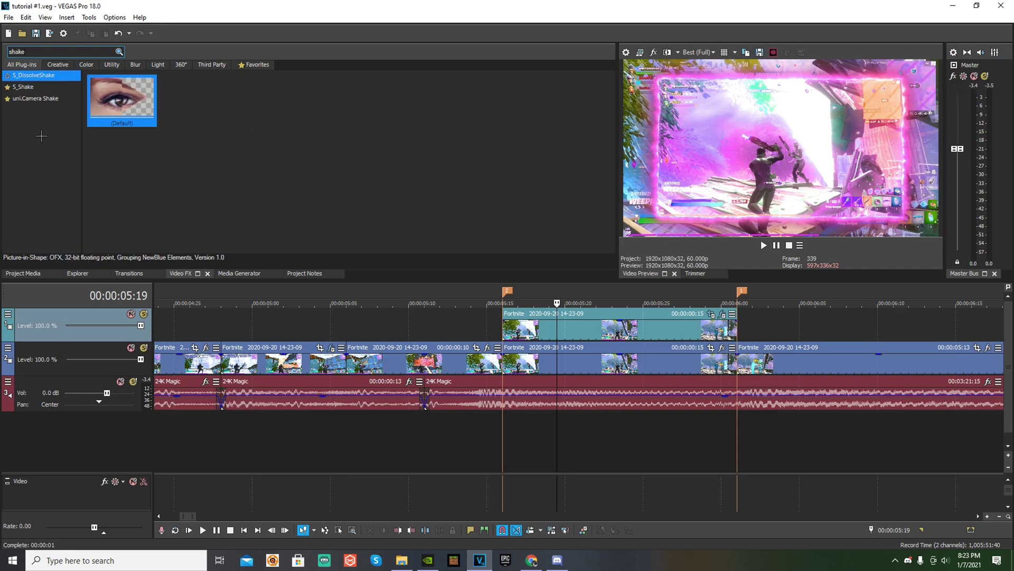
left_click(26, 87)
left_click(125, 106)
left_click_drag(125, 106, 571, 324)
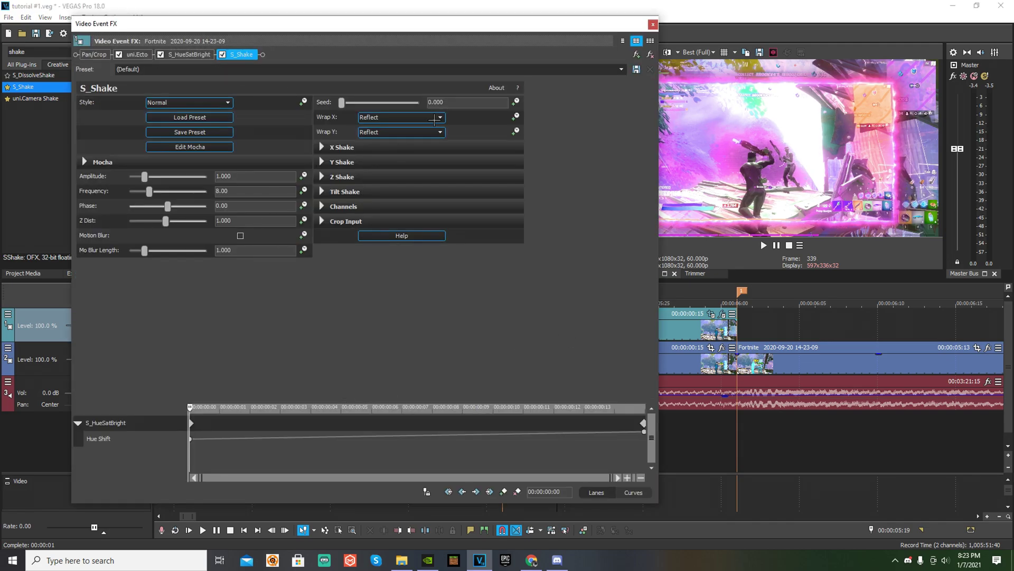
Set the S_Shake amplitude to 0.5, frequency to 1.02 and seed to 0.004
left_click(650, 40)
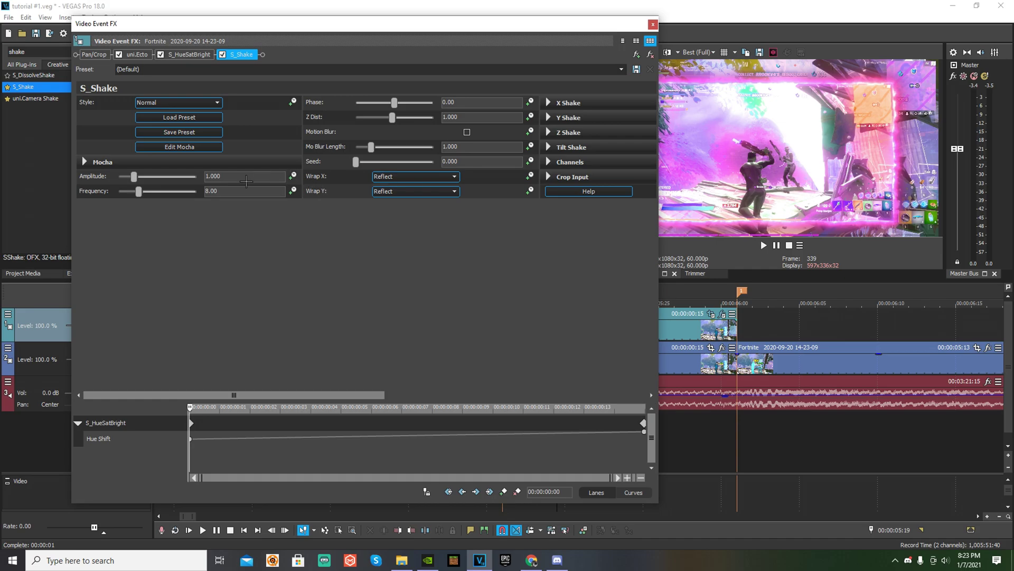
type("0.5")
key("Tab")
type("1.0")
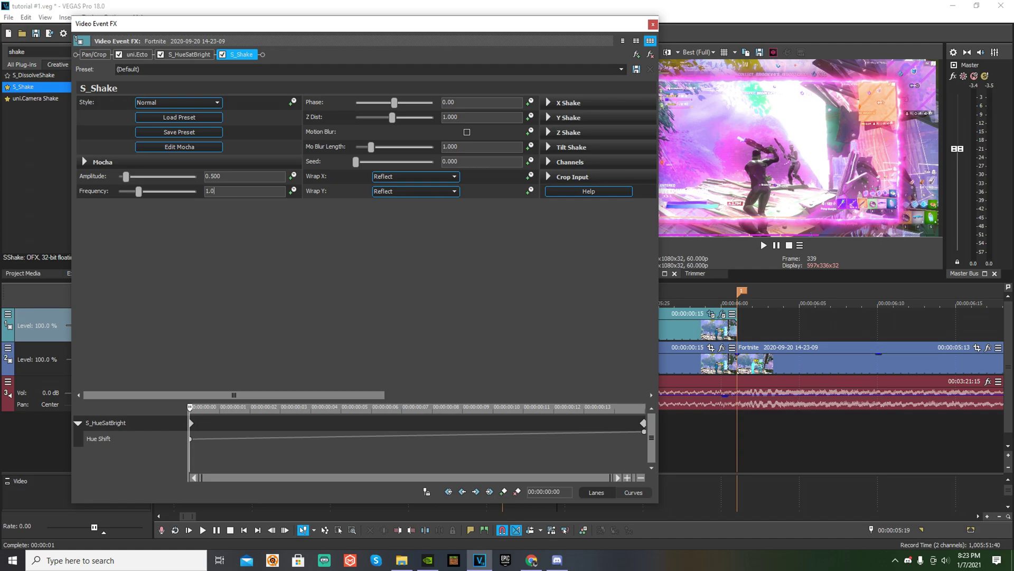
type("2")
key("Return")
key("BackSpace")
type("4")
key("Return")
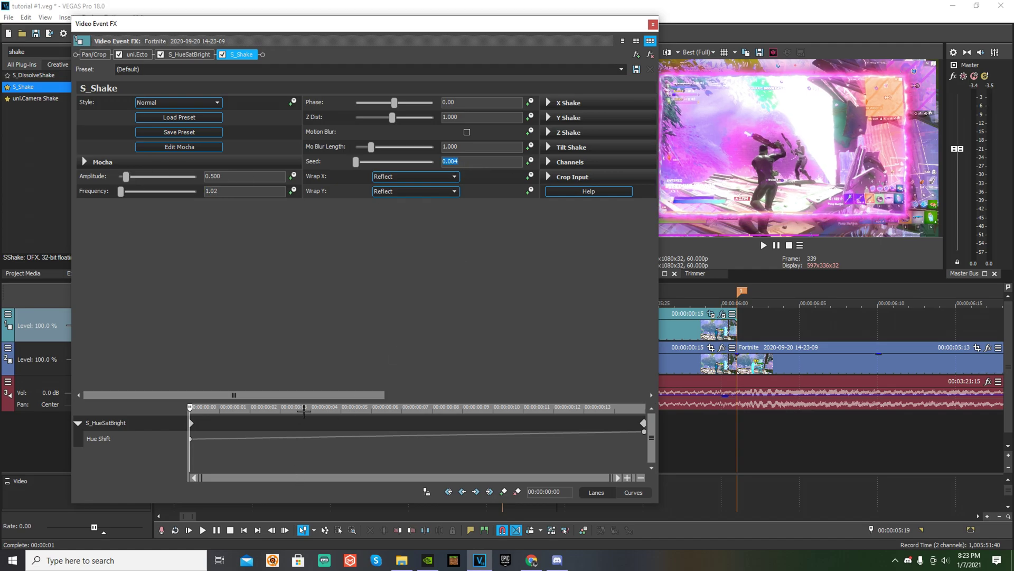
Set the random and wave amplitudes and frequencies of both X Shake and Y Shake to 0
left_click_drag(302, 395, 563, 395)
left_click(461, 106)
left_click_drag(535, 118, 499, 162)
left_click(454, 191)
left_click_drag(517, 221, 500, 250)
Set Tilt Rand Freq to 0, Tilt Wave Amp to 2.2 and Tilt Wave Freq to 2.177, and close the effect window
left_click(454, 295)
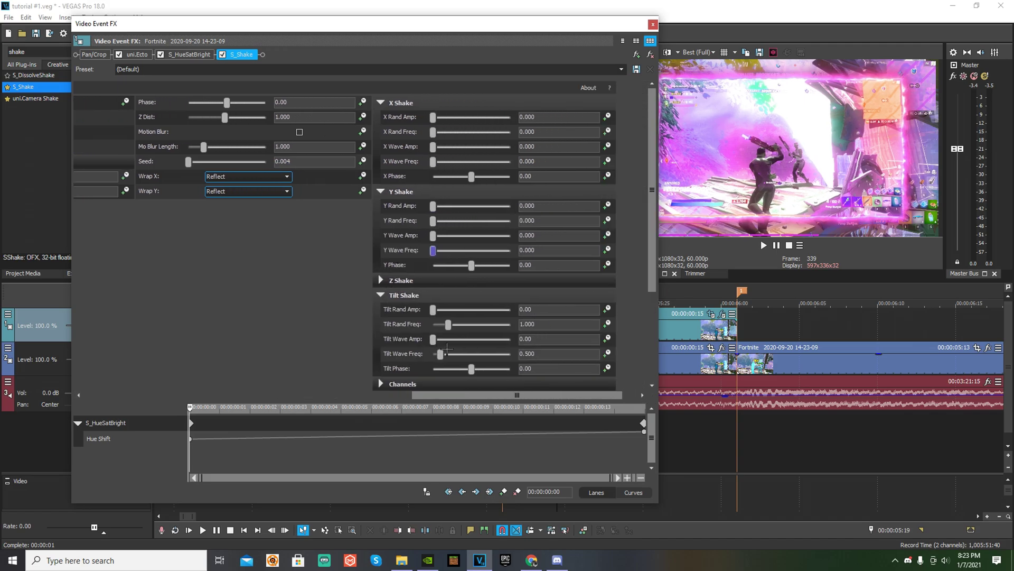
left_click_drag(448, 324, 433, 324)
type("2.2")
key("Return")
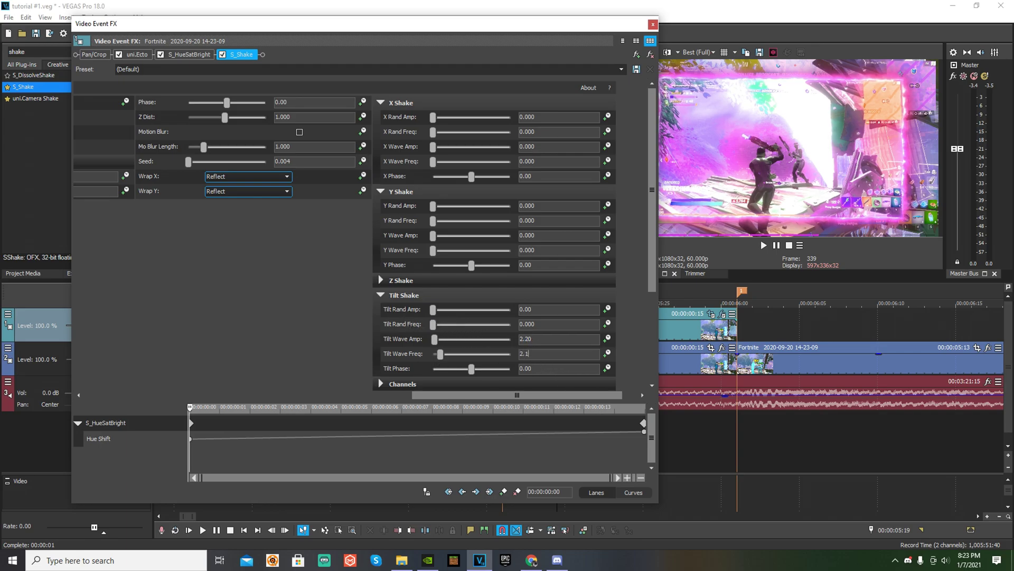
type("2.17")
key("Return")
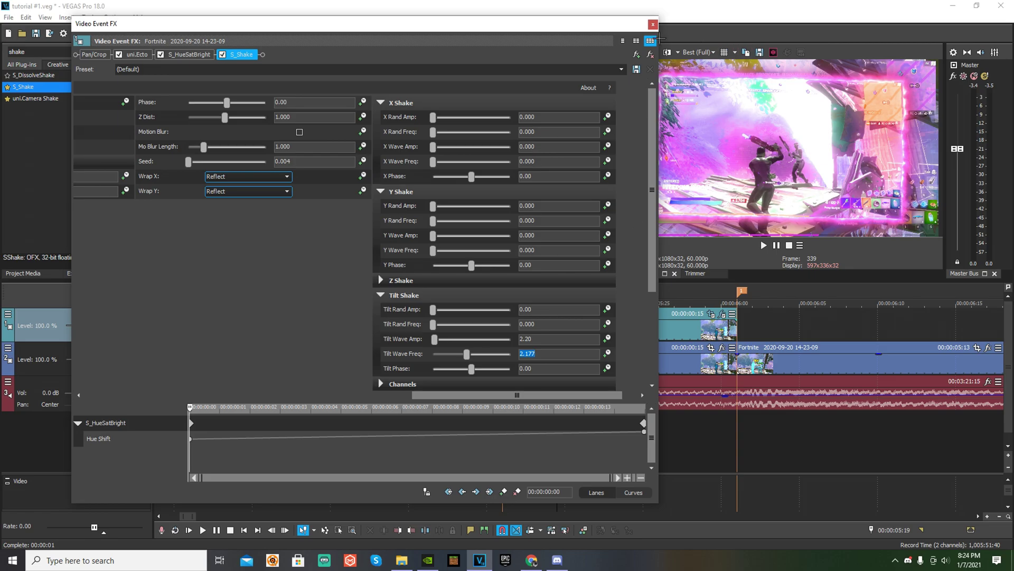
left_click(653, 23)
left_click(652, 25)
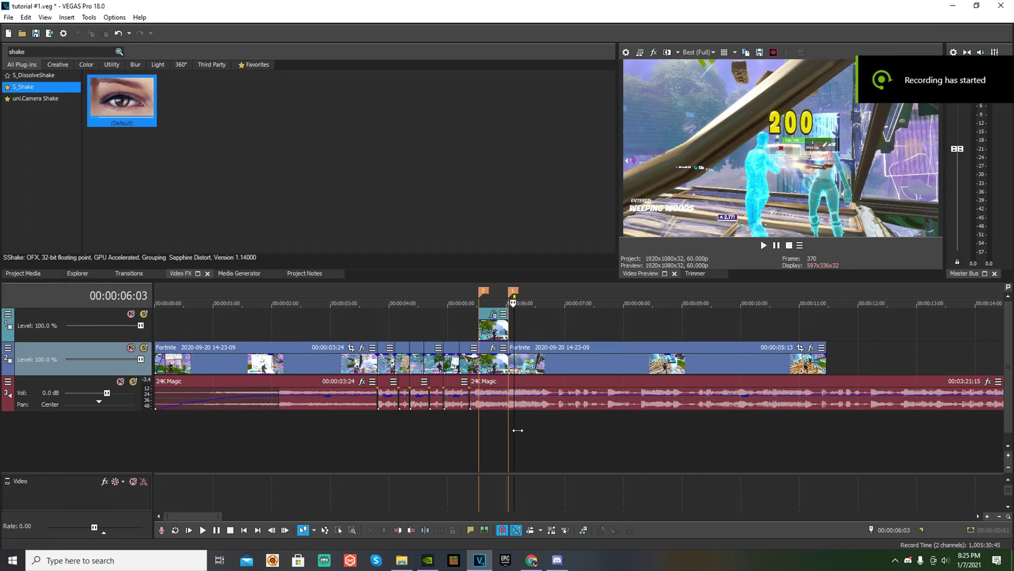
Apply the Liquidtap Best Glow Effect filter package to the last Fortnite segment, after the second marker, and close its effect window
left_click(495, 421)
left_click_drag(502, 421, 528, 432)
scroll(536, 432, "up", 3)
scroll(545, 432, "down", 5)
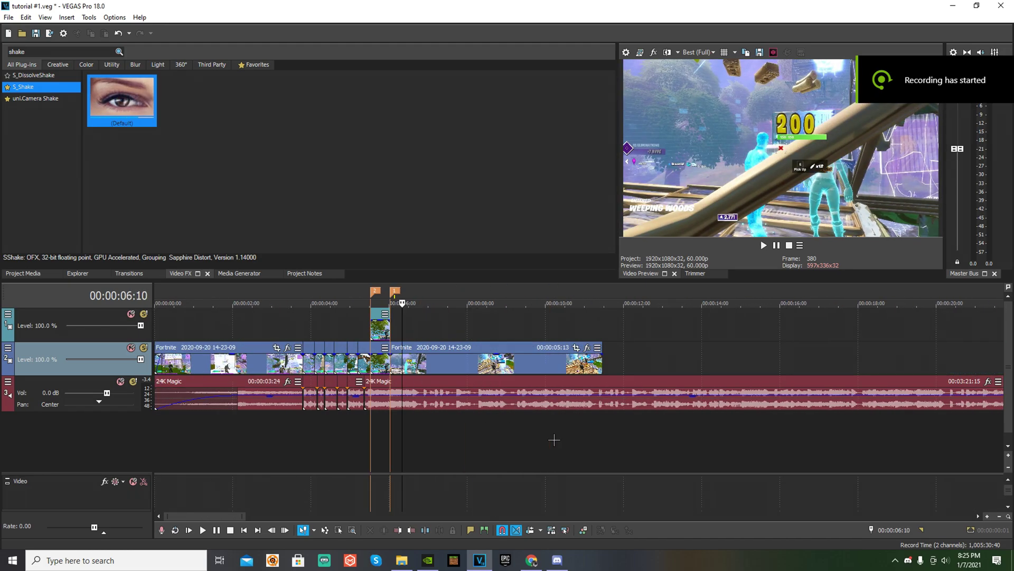
left_click(607, 364)
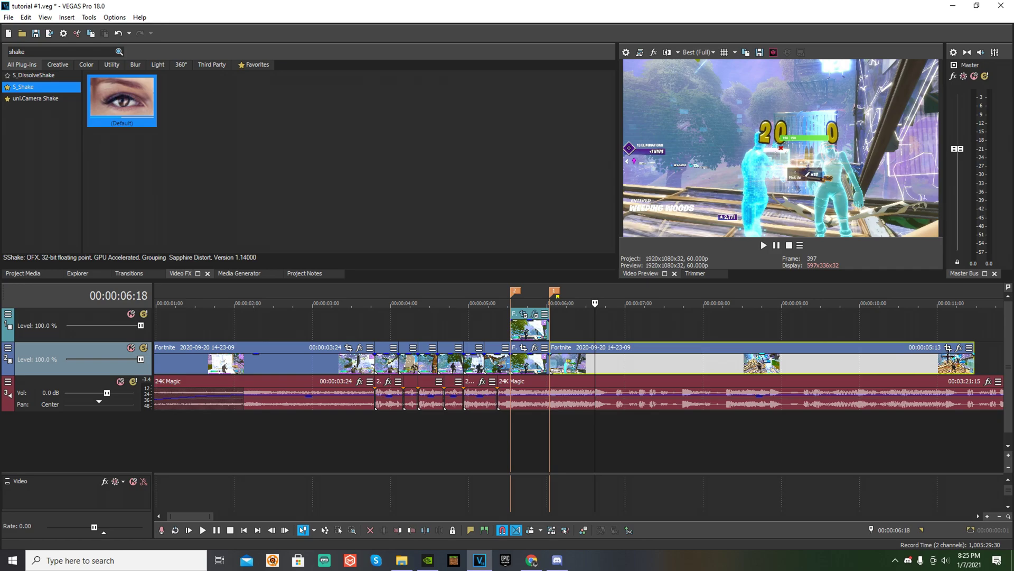
left_click(959, 349)
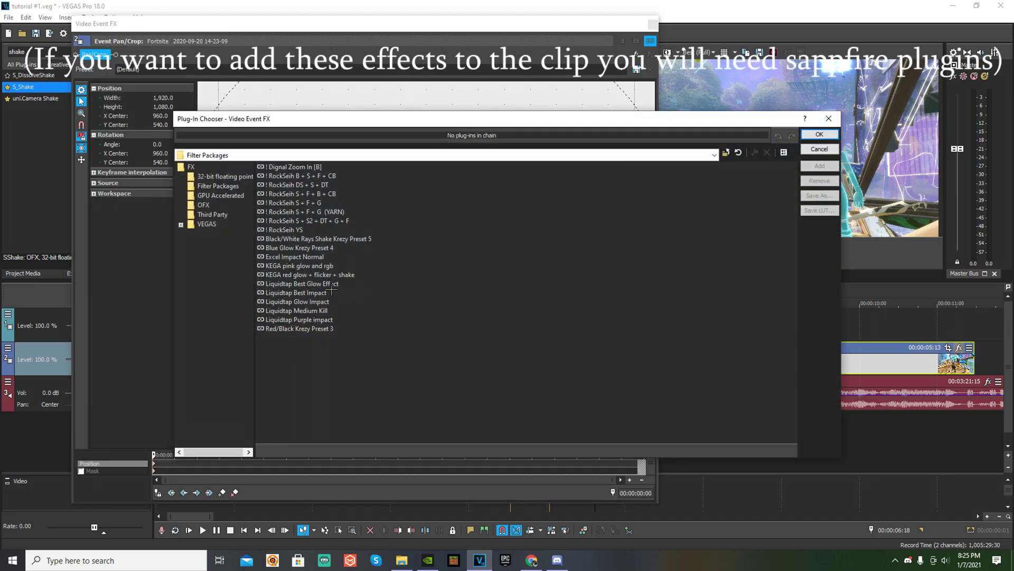
left_click(323, 285)
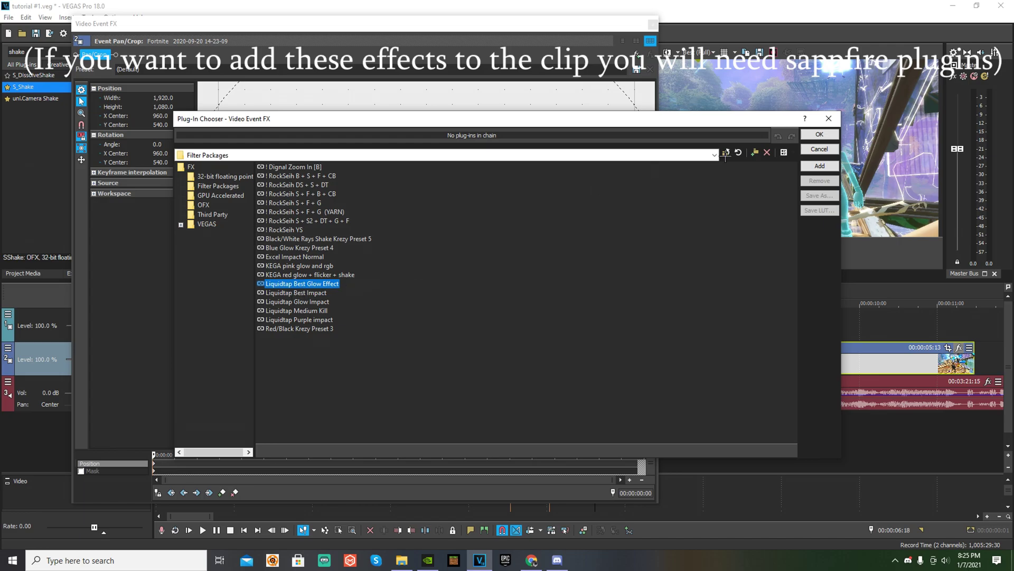
left_click(819, 166)
left_click(820, 134)
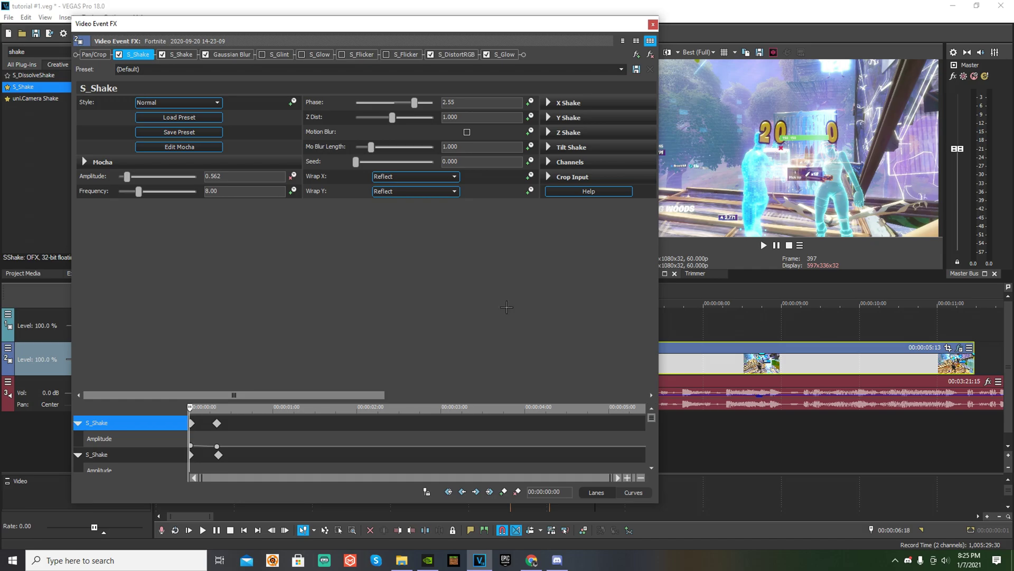
left_click(653, 24)
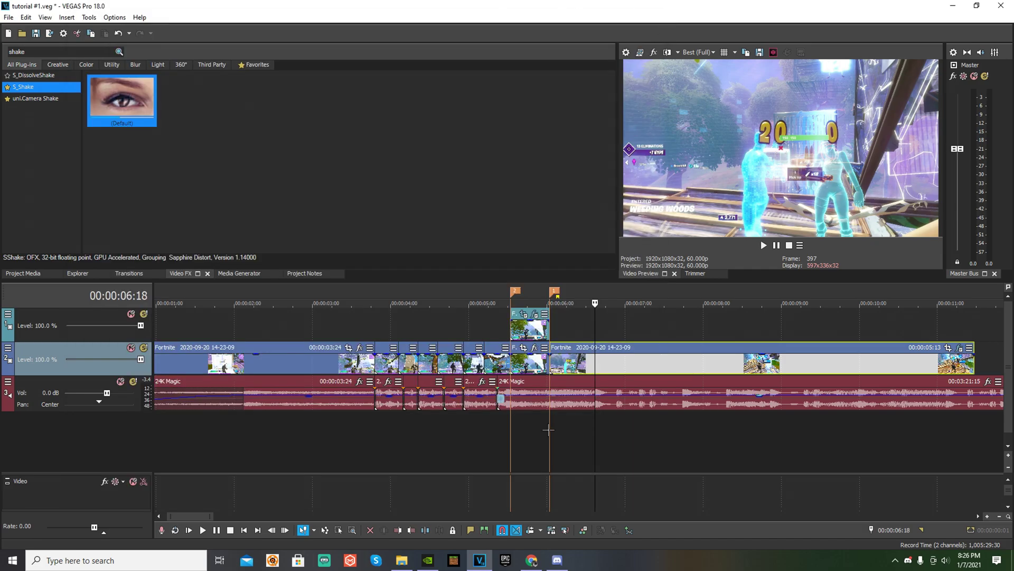
Scrub through the start of the last Fortnite segment to review its glow and shake effects
mouse_move(596, 425)
left_mouse_down()
mouse_move(560, 414)
mouse_move(610, 413)
left_mouse_up()
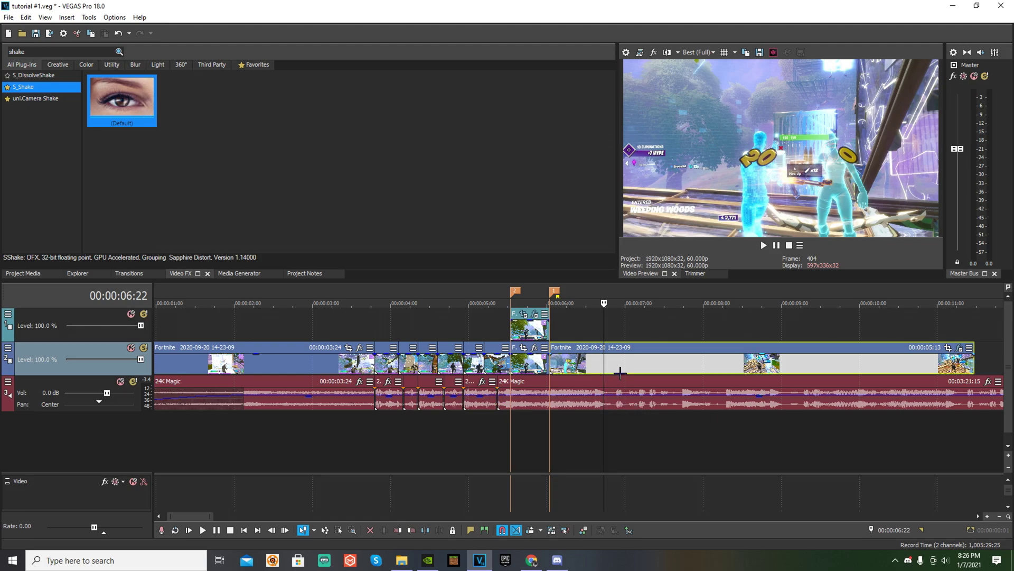
right_click(614, 370)
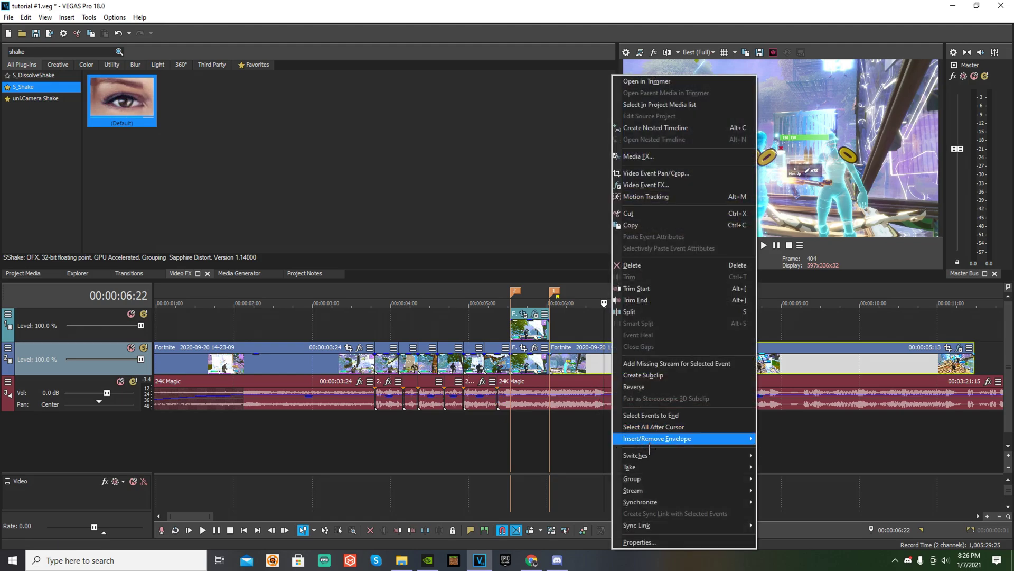
left_click(600, 426)
left_click_drag(597, 419, 659, 410)
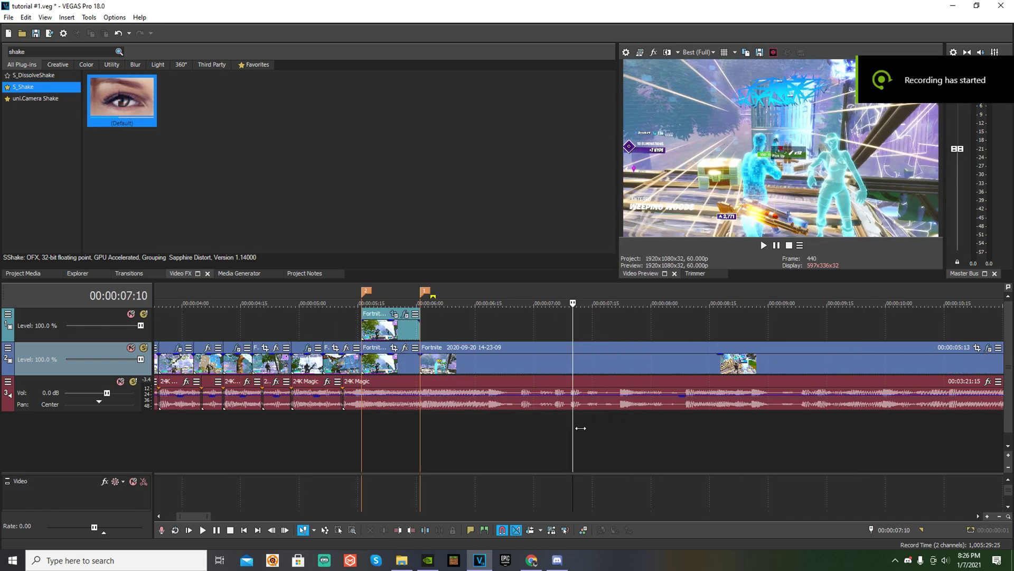
Split the 24K Magic audio at 00:00:06:01, where the upper Fortnite overlay segment ends
left_click_drag(580, 426, 425, 436)
scroll(425, 435, "up", 2)
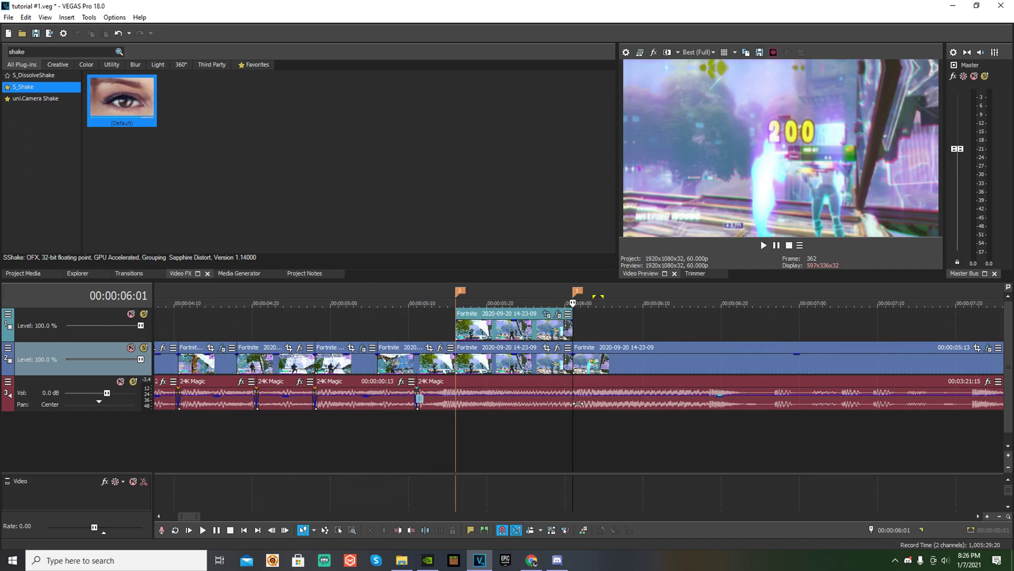
left_click(578, 403)
mouse_move(579, 423)
left_mouse_down()
mouse_move(566, 421)
mouse_move(579, 422)
left_mouse_up()
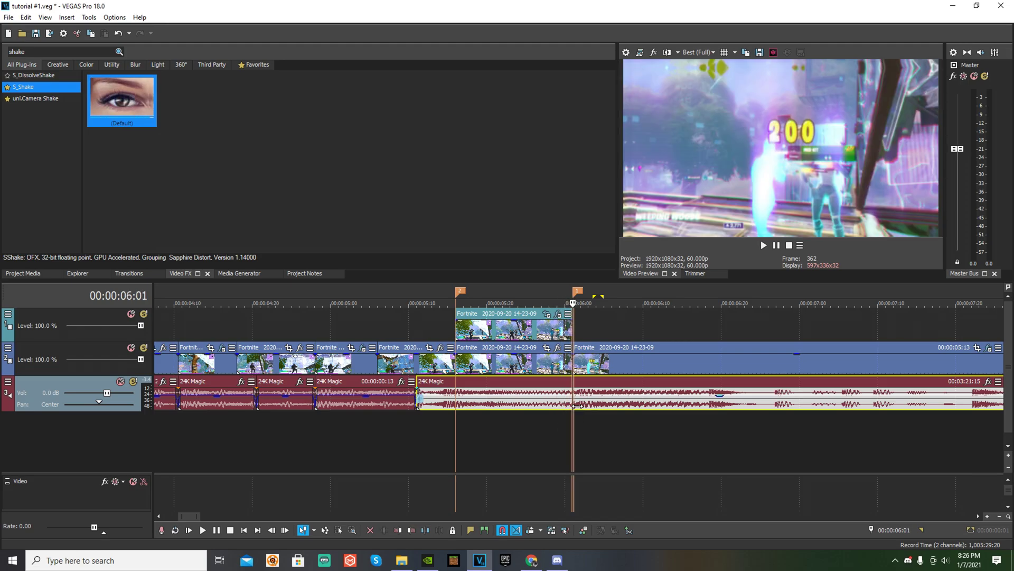
left_click(426, 530)
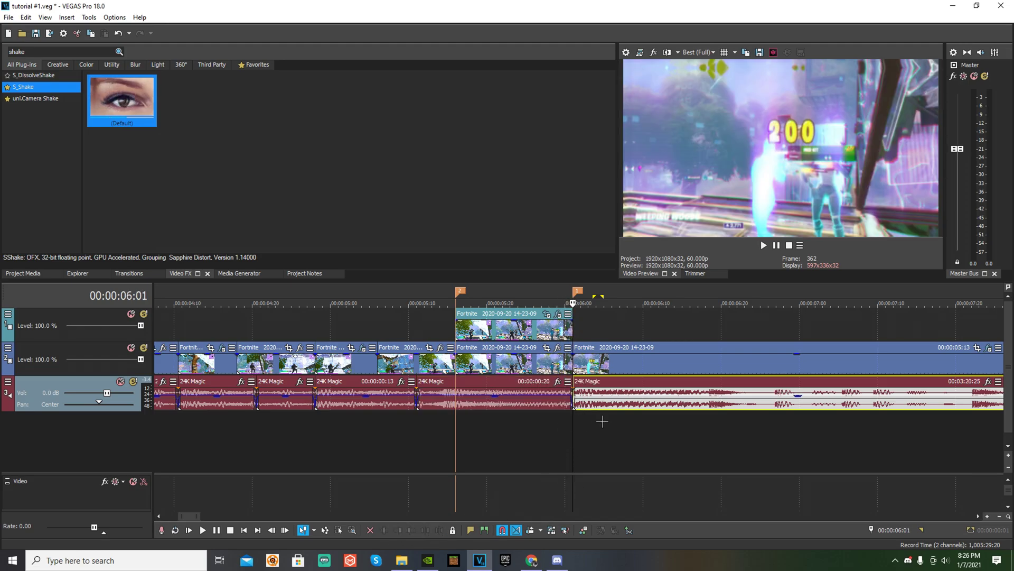
Split the 24K Magic audio again at 00:00:05:15, just before the upper Fortnite overlay segment begins
left_click_drag(581, 422, 450, 414)
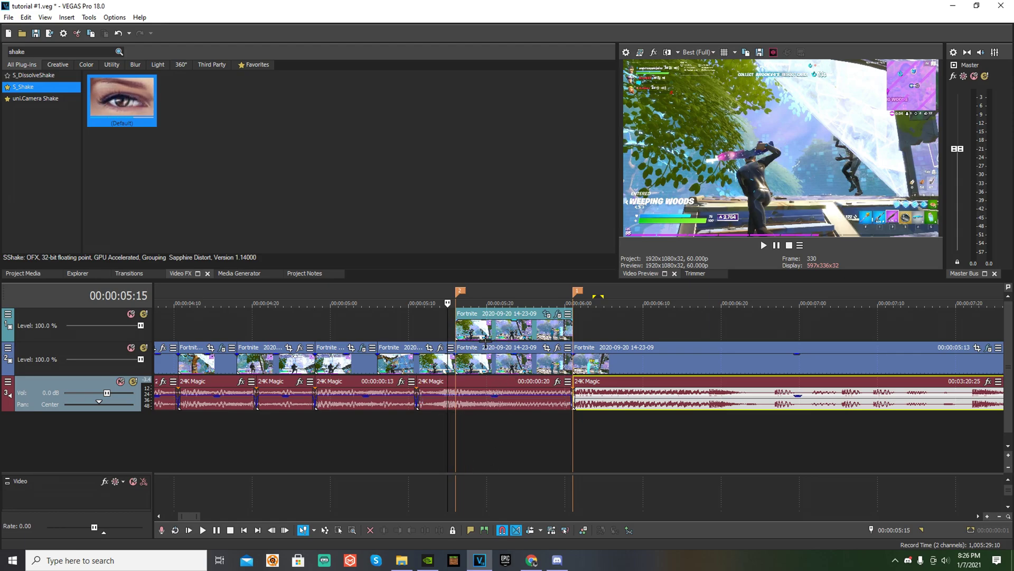
left_click(444, 407)
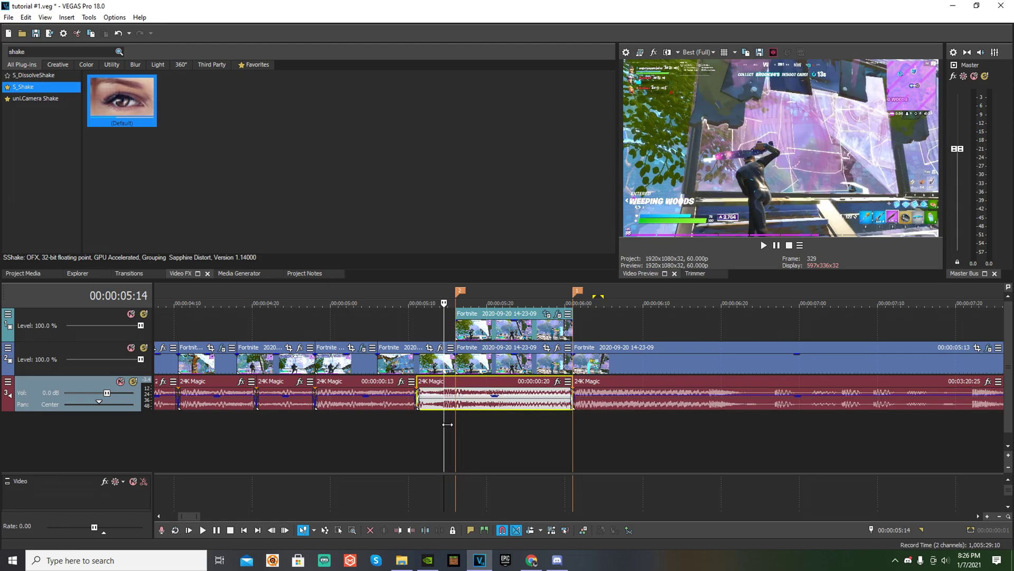
left_click(449, 425)
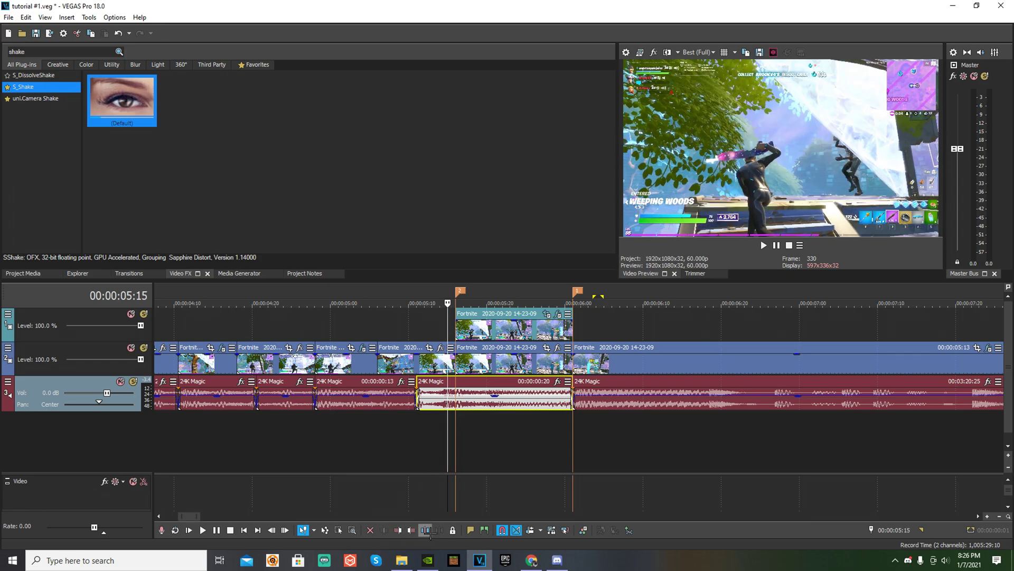
key("s")
Add the Resonant Filter audio effect to the short 24K Magic segment beneath the overlay
left_click_drag(453, 433, 485, 436)
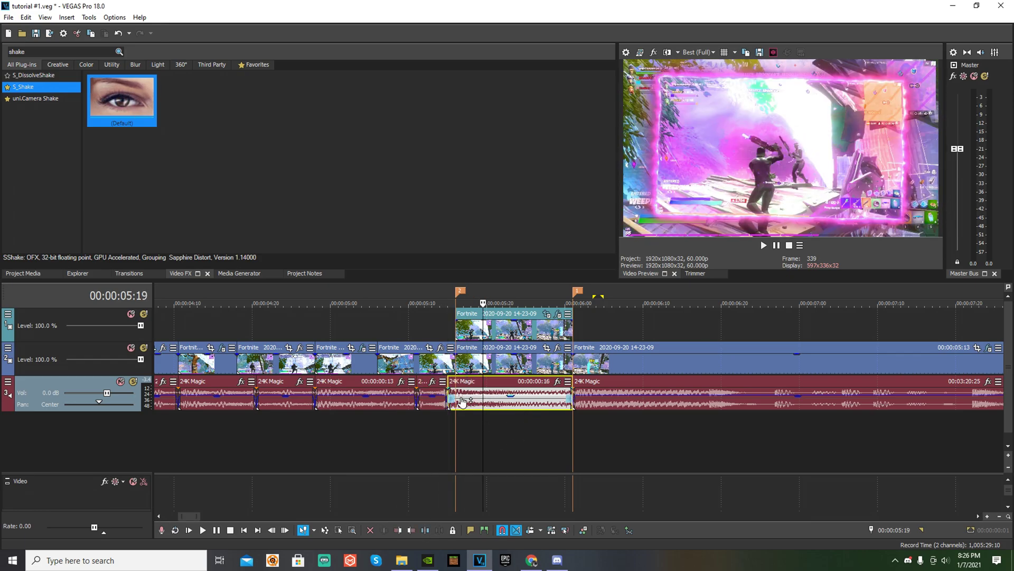
left_click(558, 382)
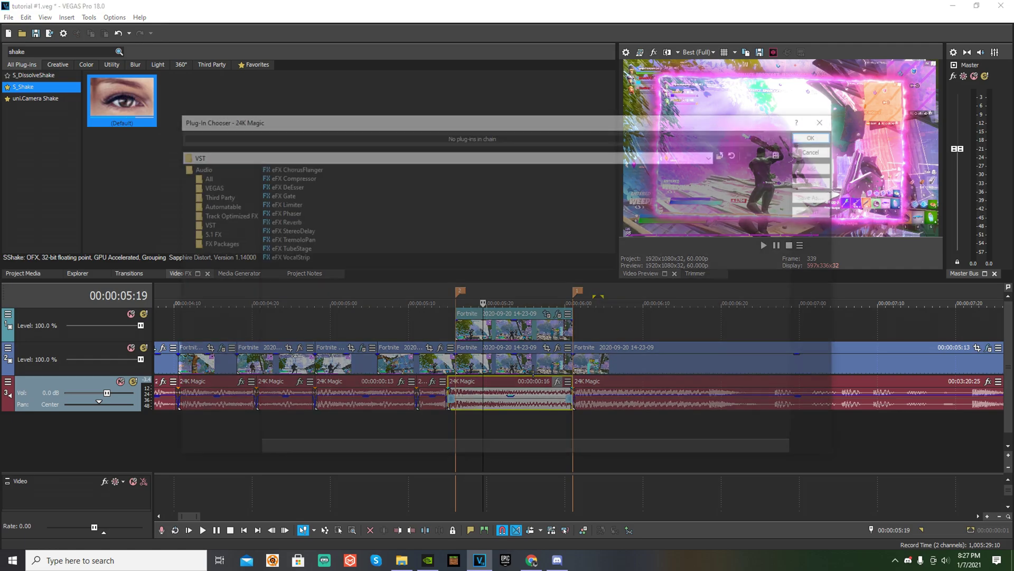
left_click(201, 176)
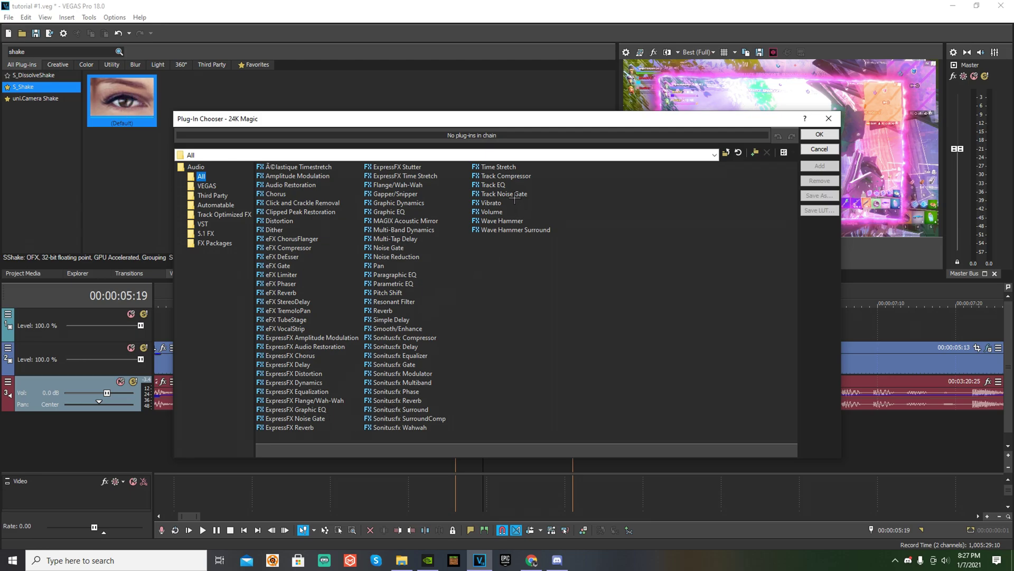
left_click(393, 302)
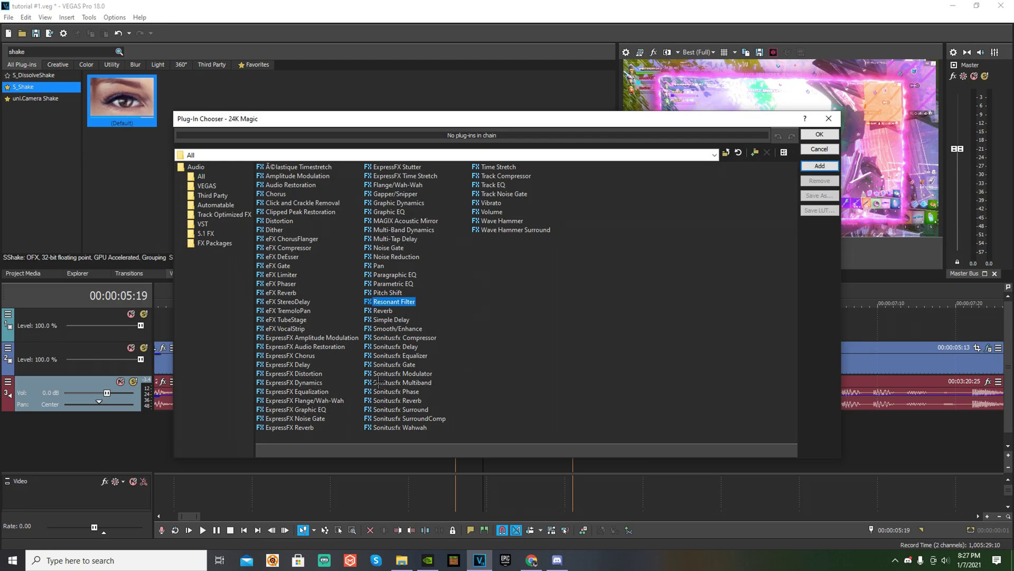
left_click(819, 166)
left_click(820, 134)
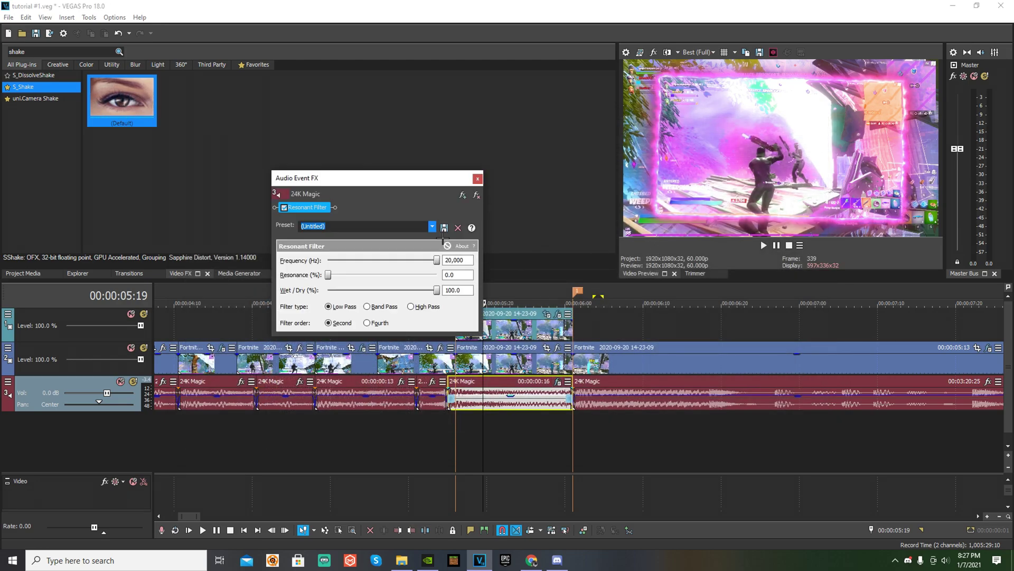
Set the Resonant Filter to the Muffler preset and close the audio effect window
left_click(433, 226)
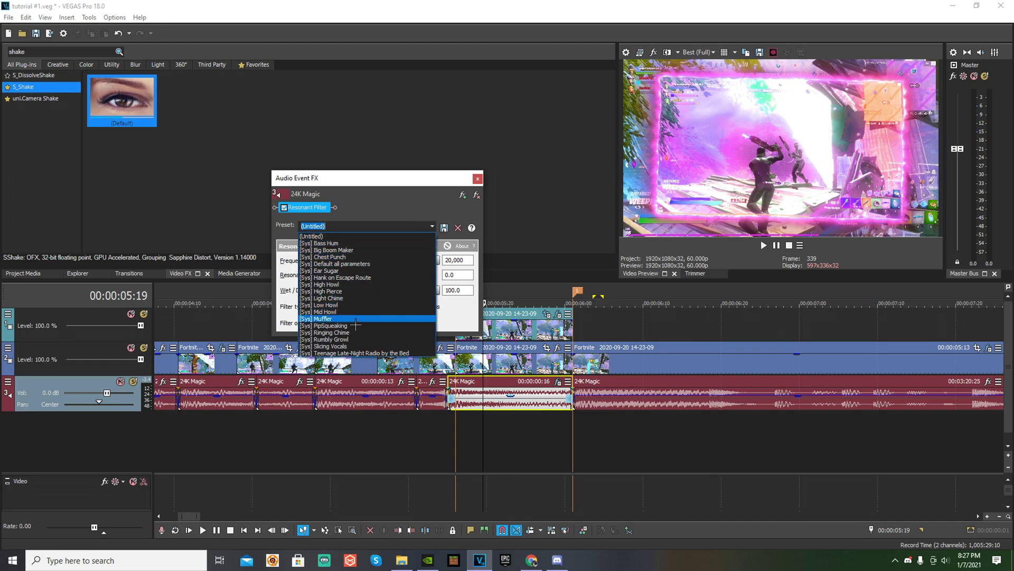
left_click(340, 320)
left_click(477, 178)
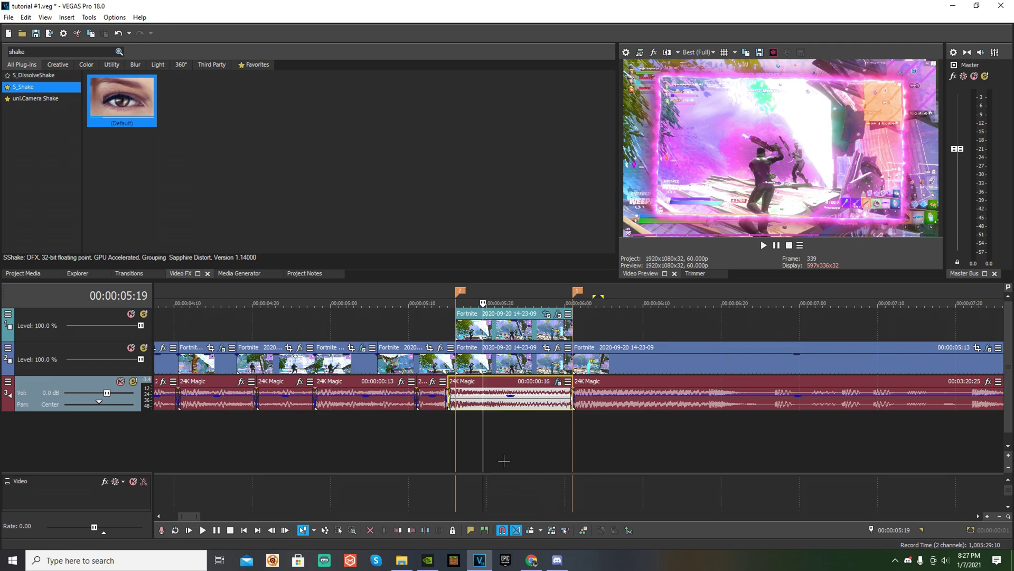
Play the edit from 00:00:05:15 to check the muffled music and the glow on the shot
left_click_drag(491, 428, 456, 418)
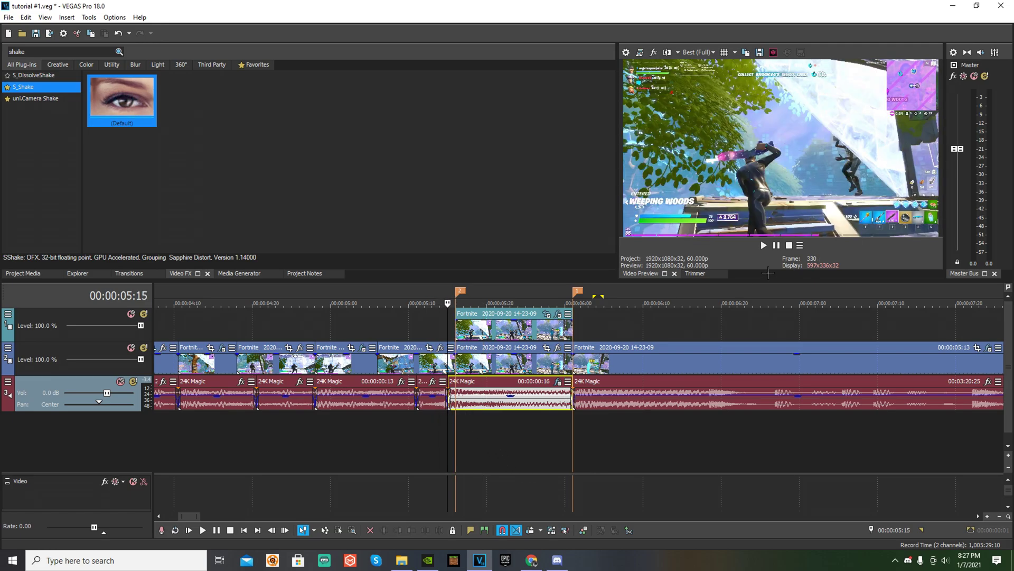
left_click(764, 245)
left_click(777, 246)
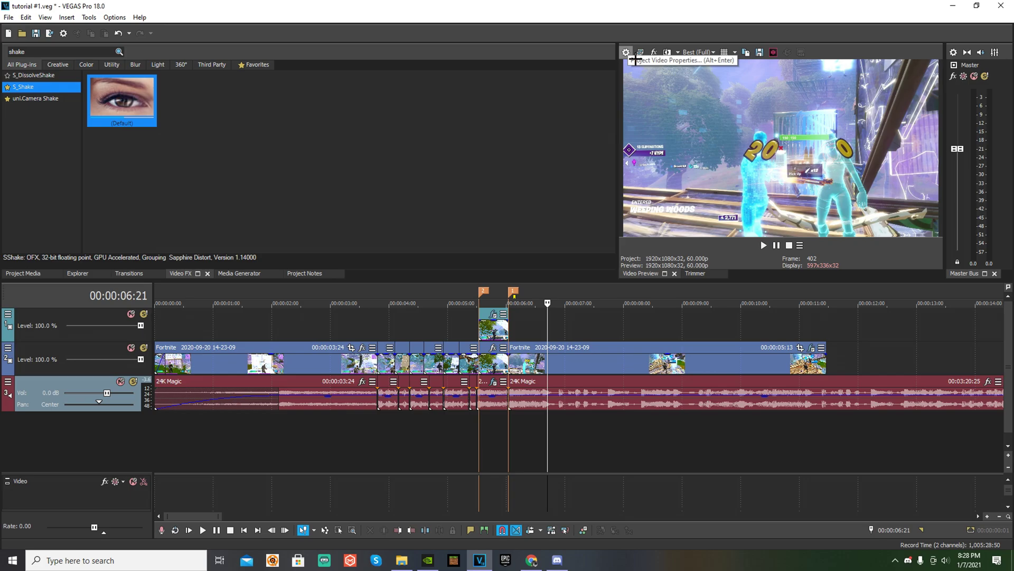
Set the project video's frame size to 2,560 wide by 1,440 high
left_click(626, 52)
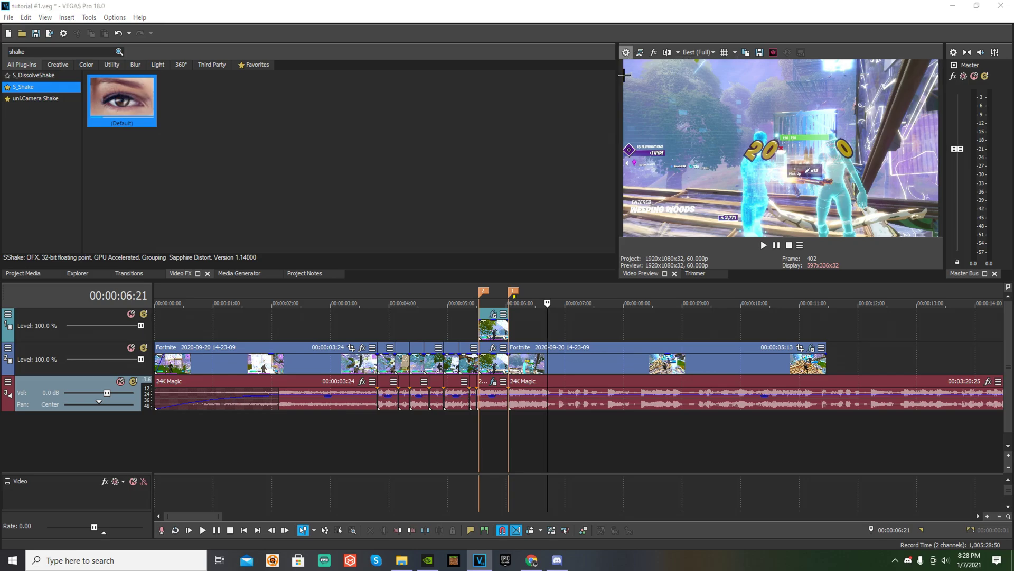
type("2,560")
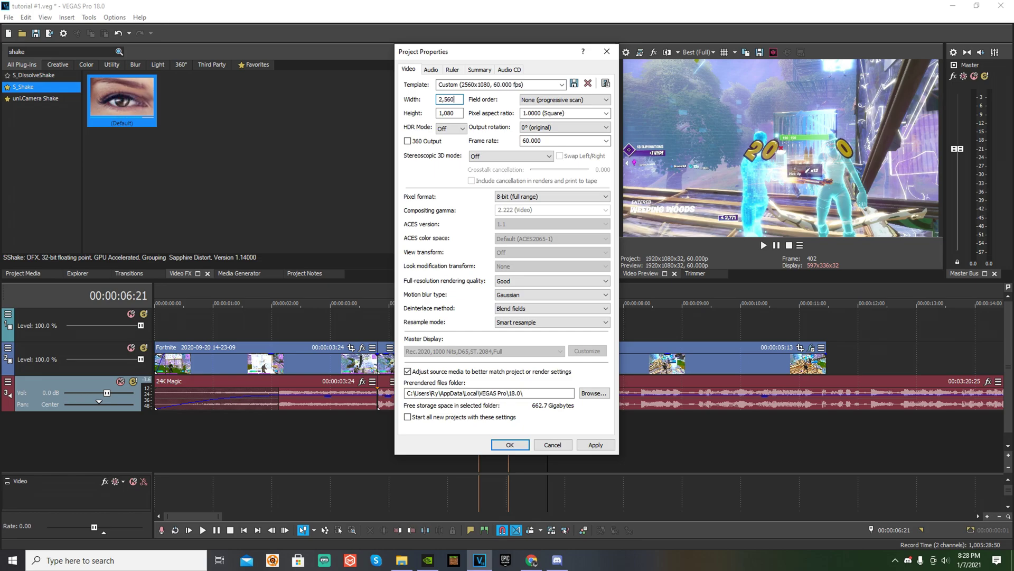
key("Tab")
type("1,")
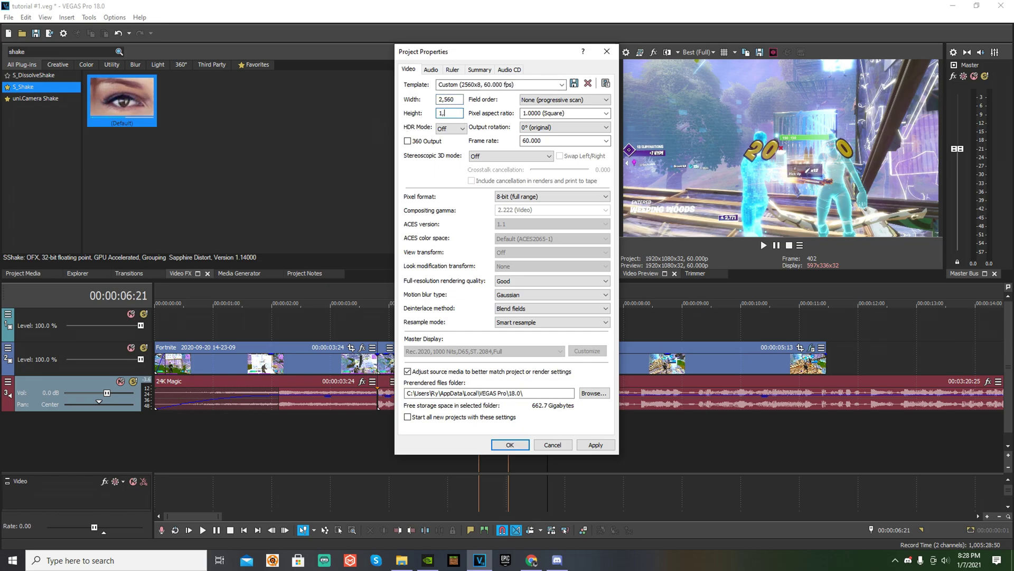
type("440")
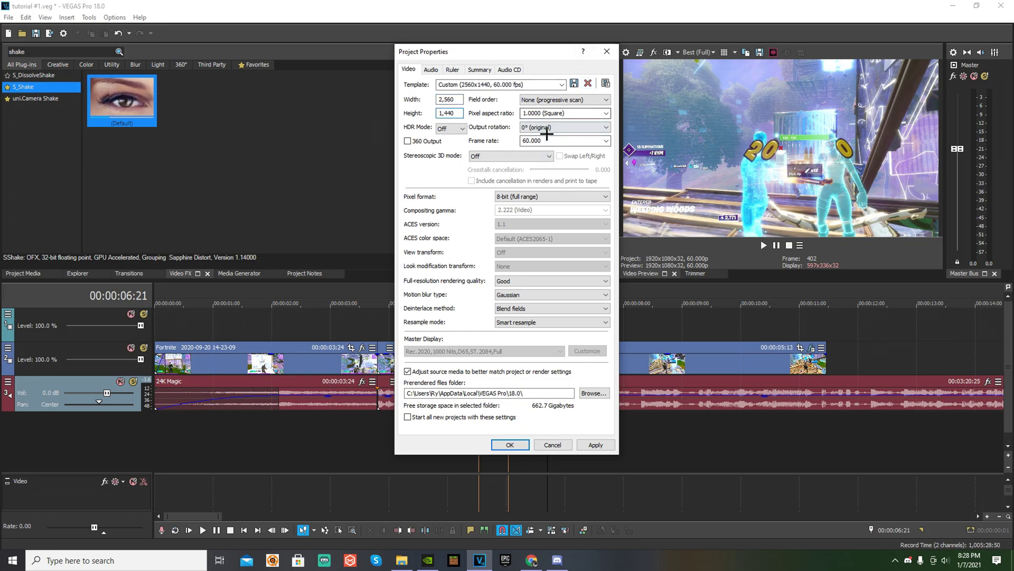
Set the full-resolution rendering quality to Best, change the resample mode, and accept the project properties
left_click(538, 282)
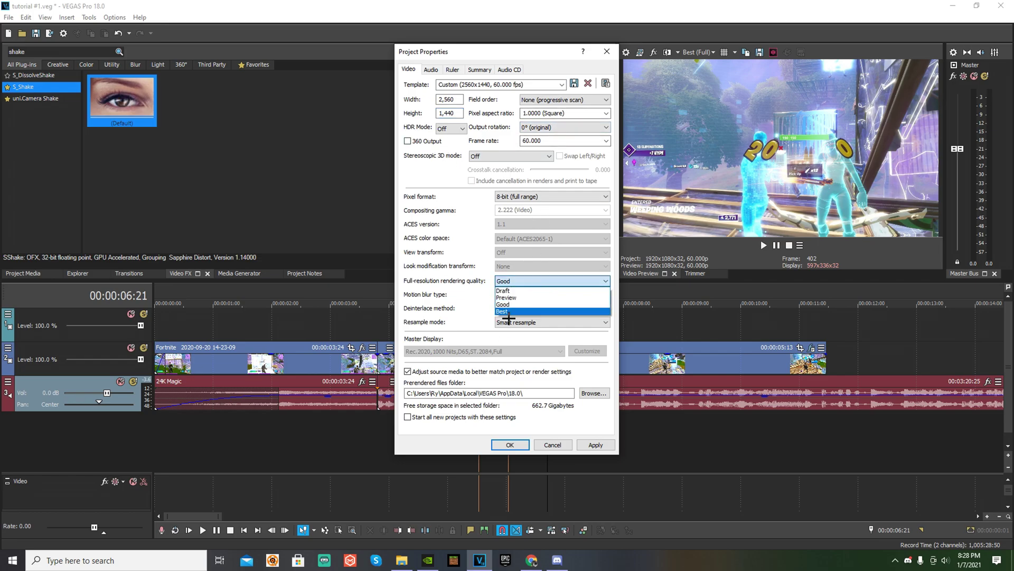
left_click(523, 315)
left_click(539, 324)
left_click(530, 347)
left_click(510, 444)
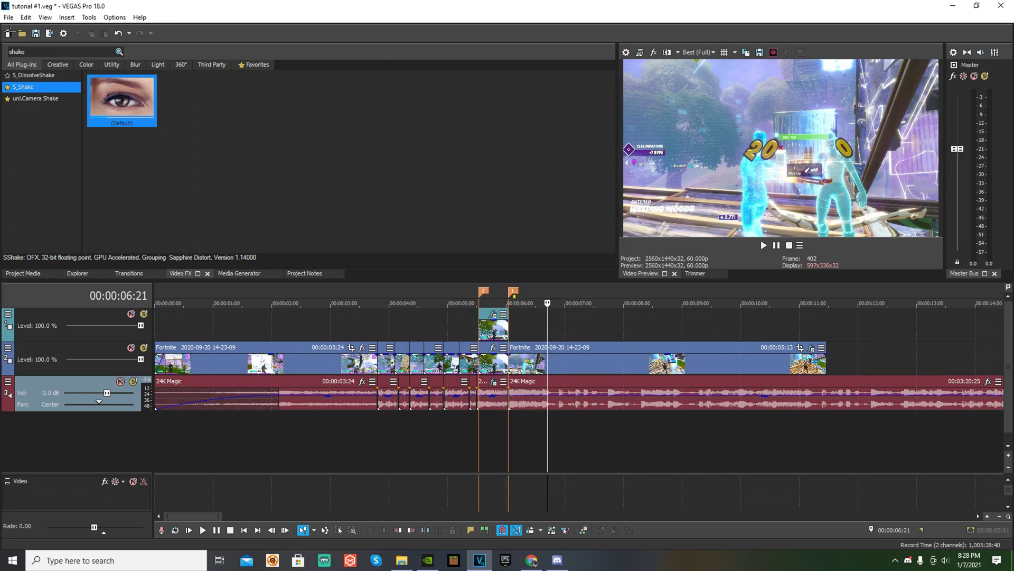
Open the Render As settings and locate the BestEVER template in the MAGIX AVC/AAC MP4 format
left_click(8, 18)
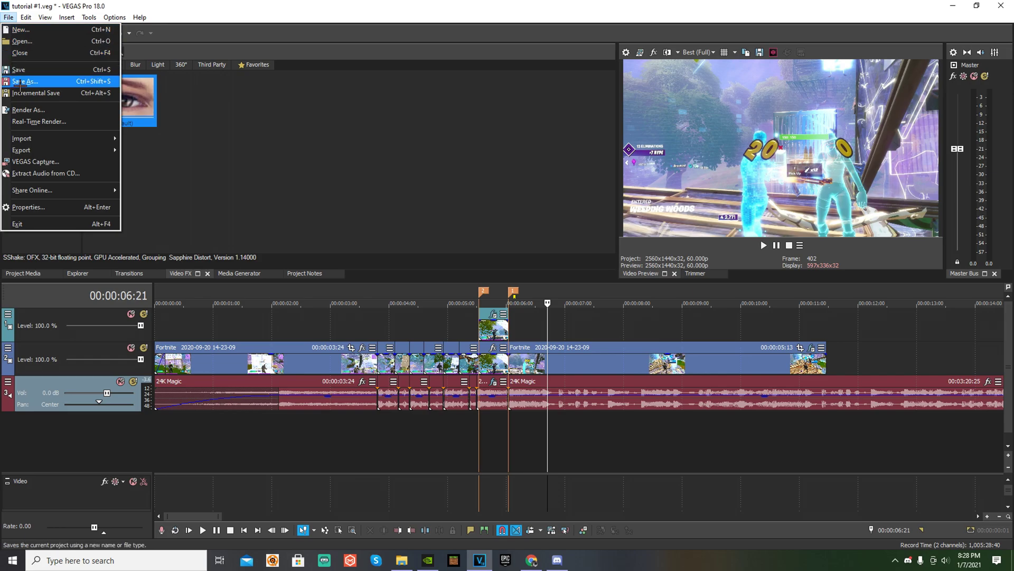
left_click(45, 113)
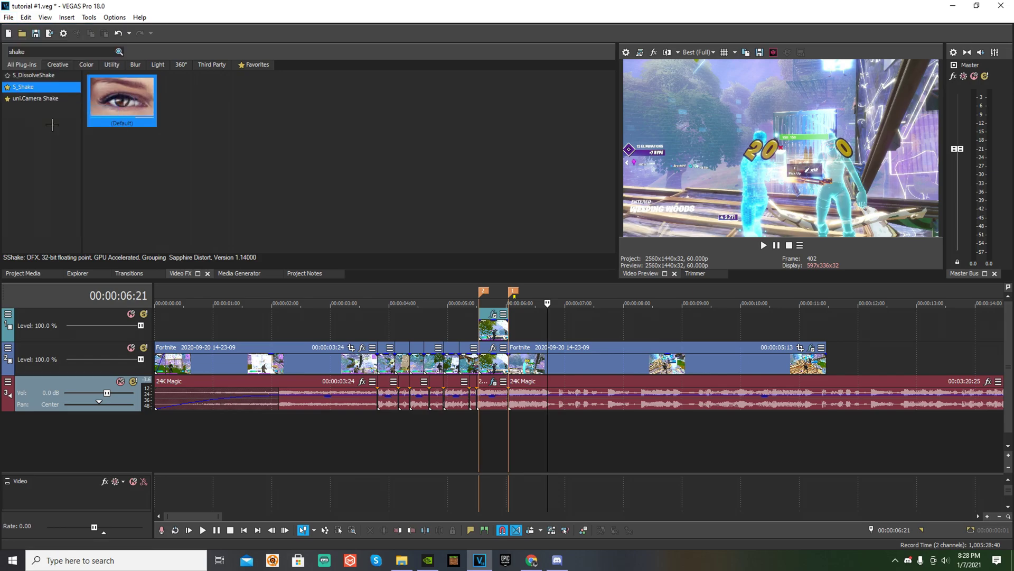
scroll(524, 239, "down", 2)
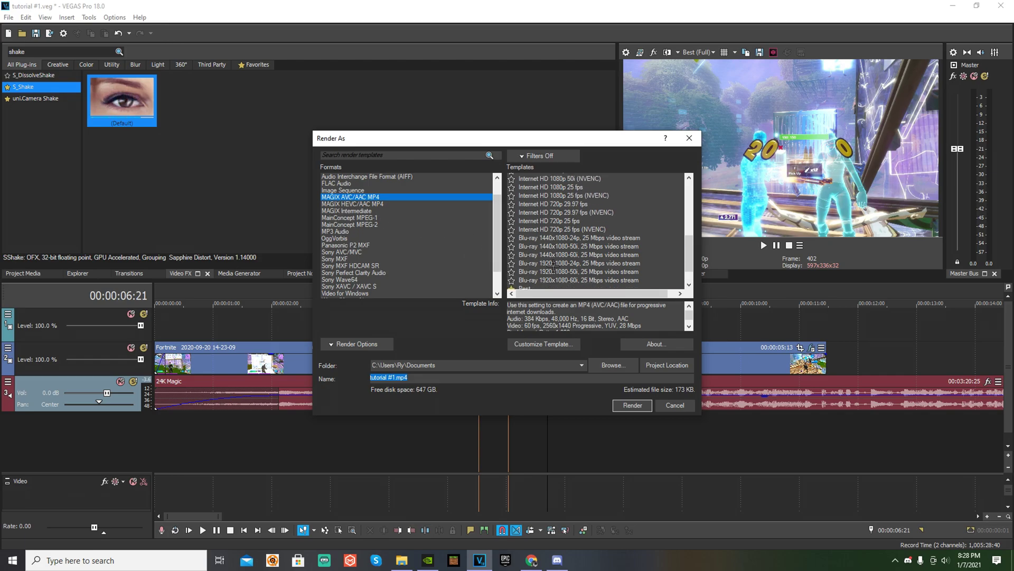
scroll(434, 238, "up", 1)
scroll(528, 238, "down", 1)
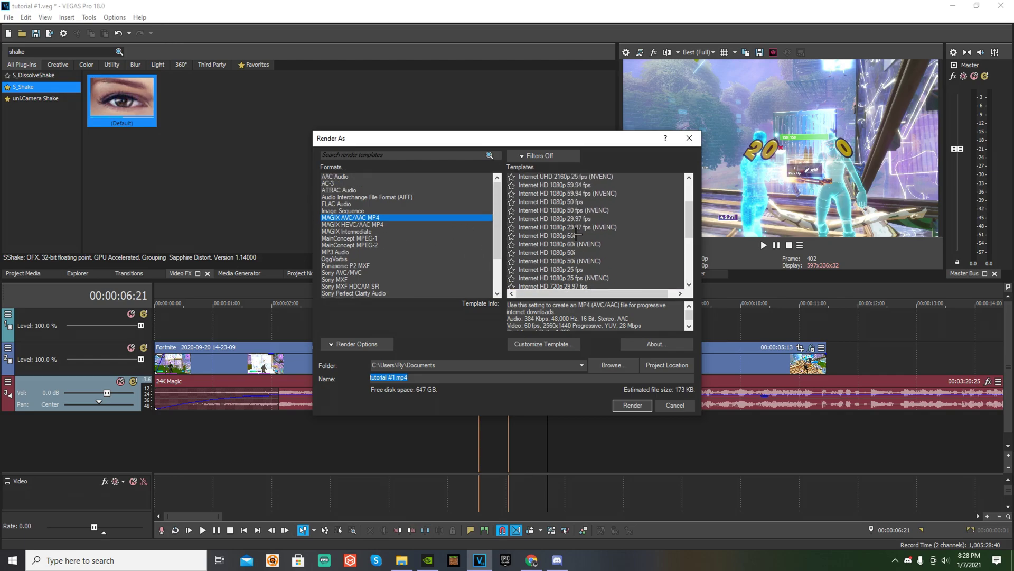
scroll(554, 264, "up", 2)
scroll(572, 287, "down", 1)
scroll(523, 243, "up", 1)
scroll(523, 243, "down", 1)
scroll(449, 237, "down", 1)
scroll(426, 233, "up", 1)
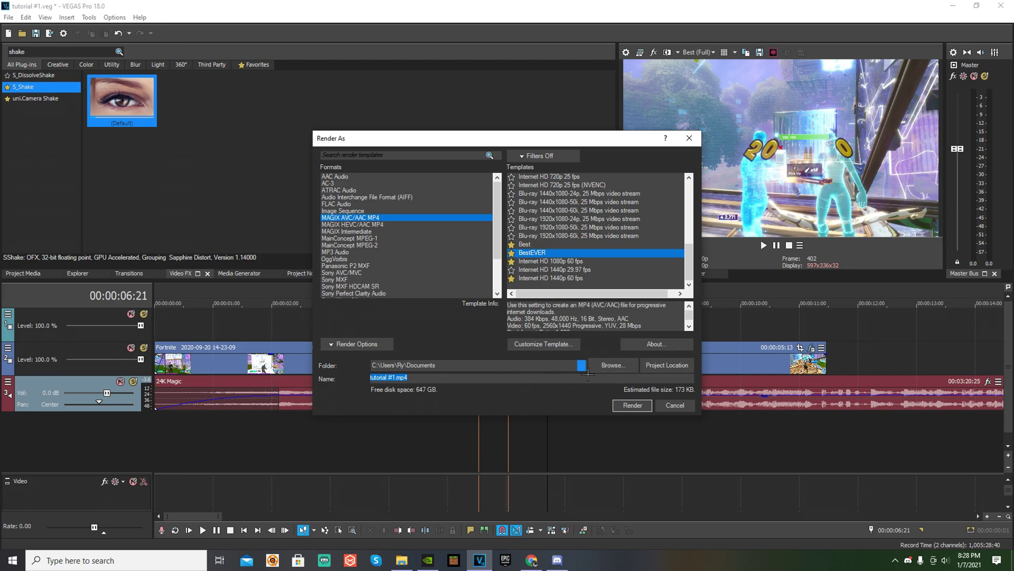
Review the BestEVER template's video, audio, system and project settings, leaving without changing them
left_click(563, 346)
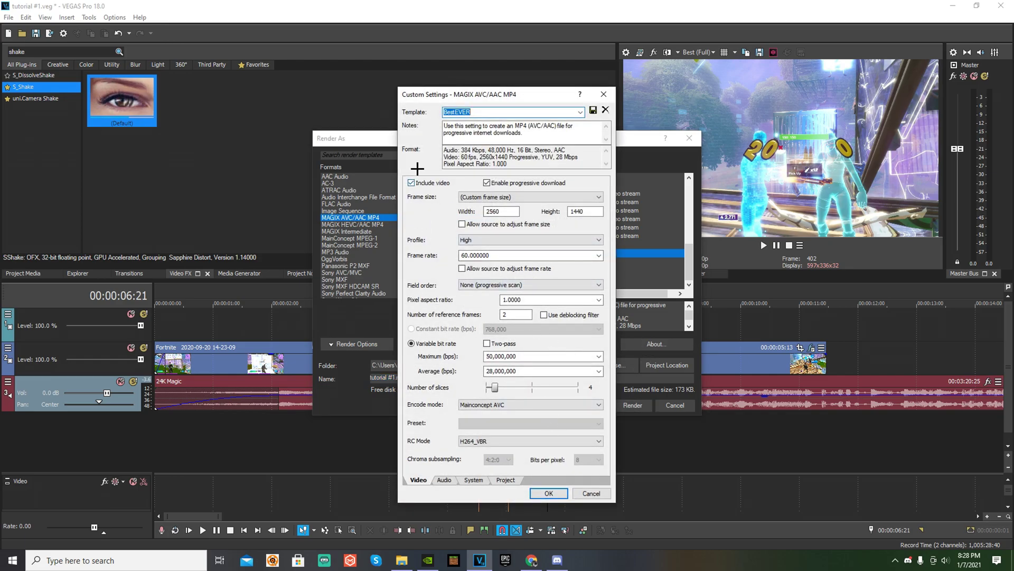
left_click(444, 479)
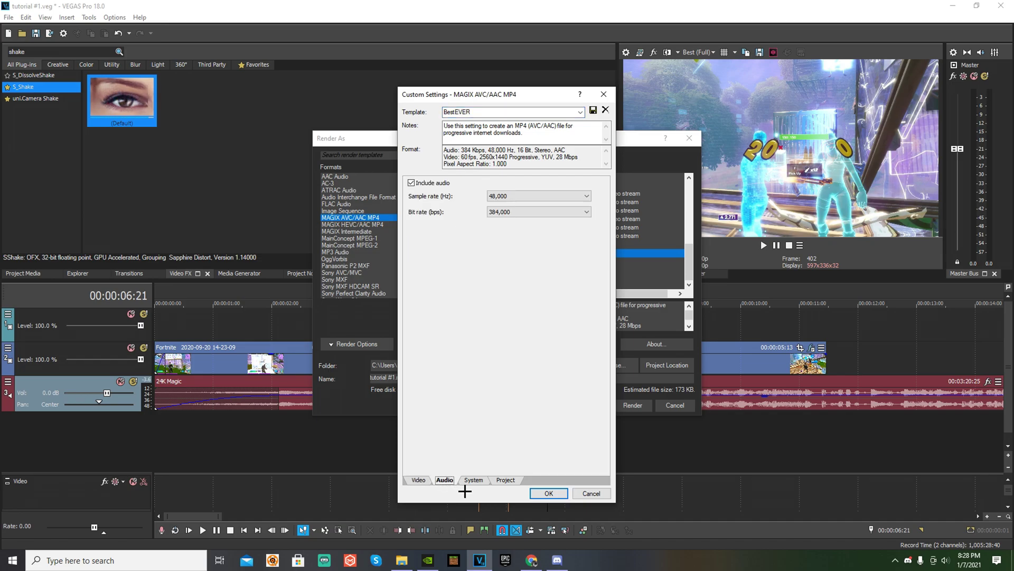
left_click(474, 480)
left_click(506, 480)
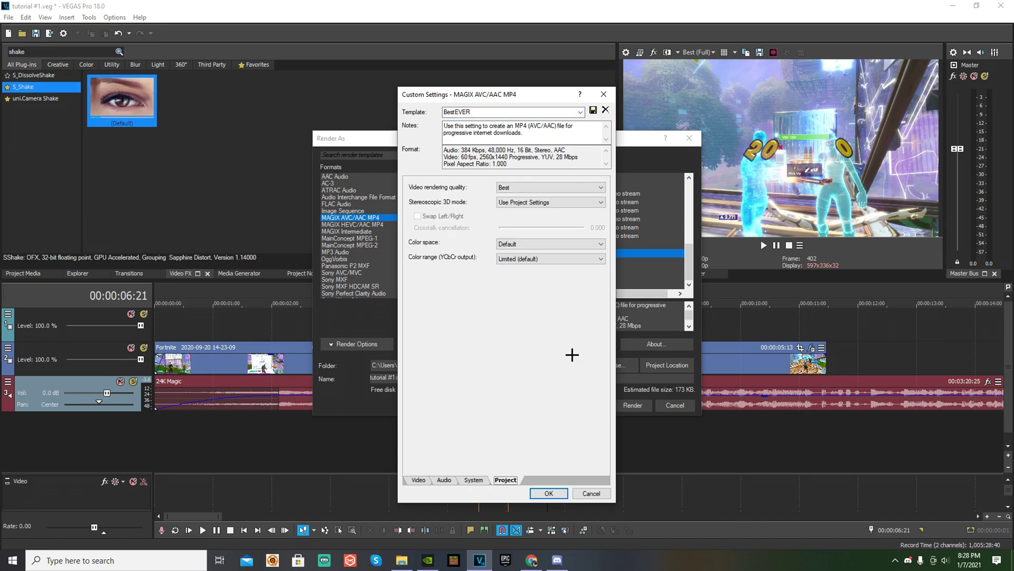
left_click(592, 493)
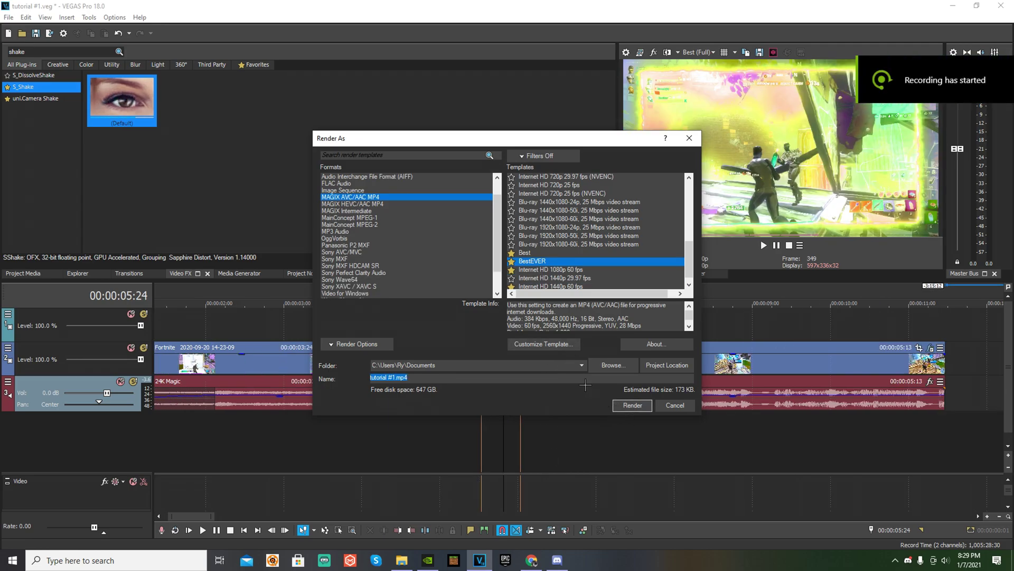
Render the project as tutorial #1.mp4 into the Documents folder with the BestEVER template
left_click(633, 407)
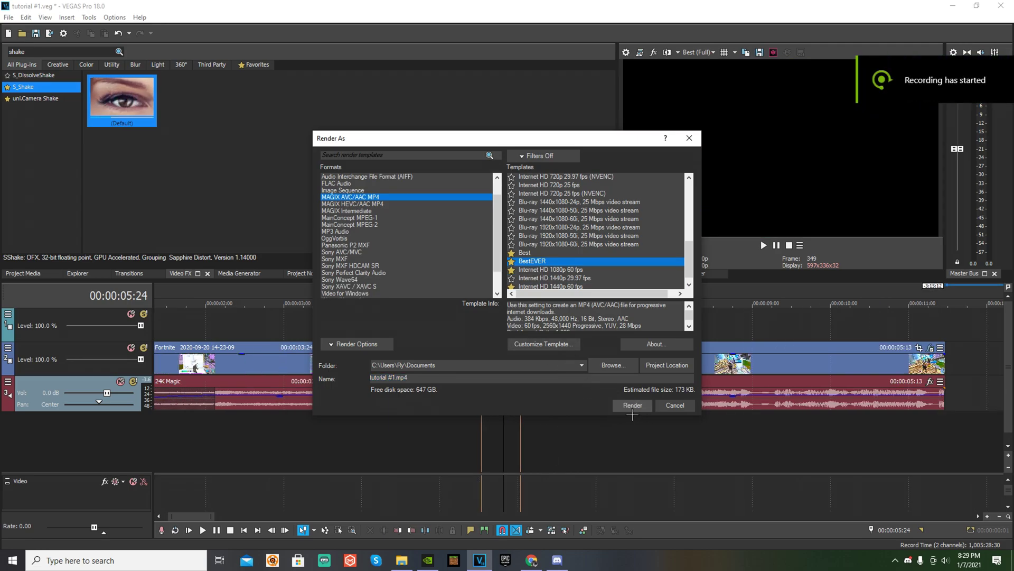